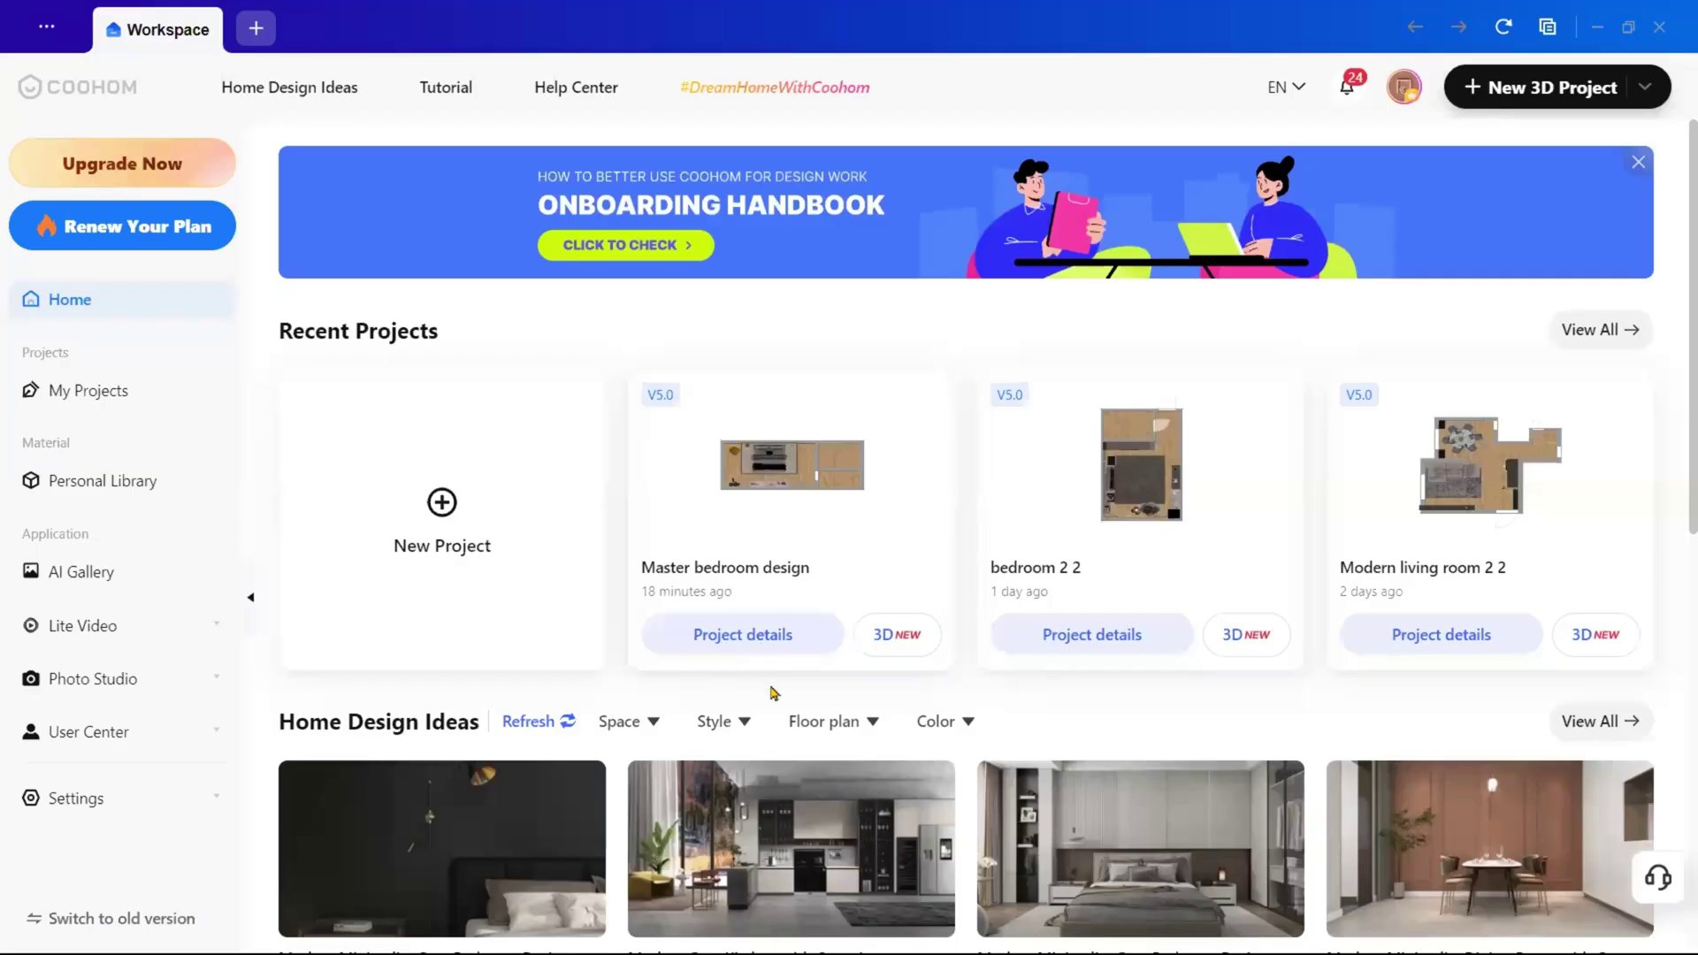
Create a blank new 3D project in Coohom
{"action": "mouse_move", "coordinate": [360, 489]}
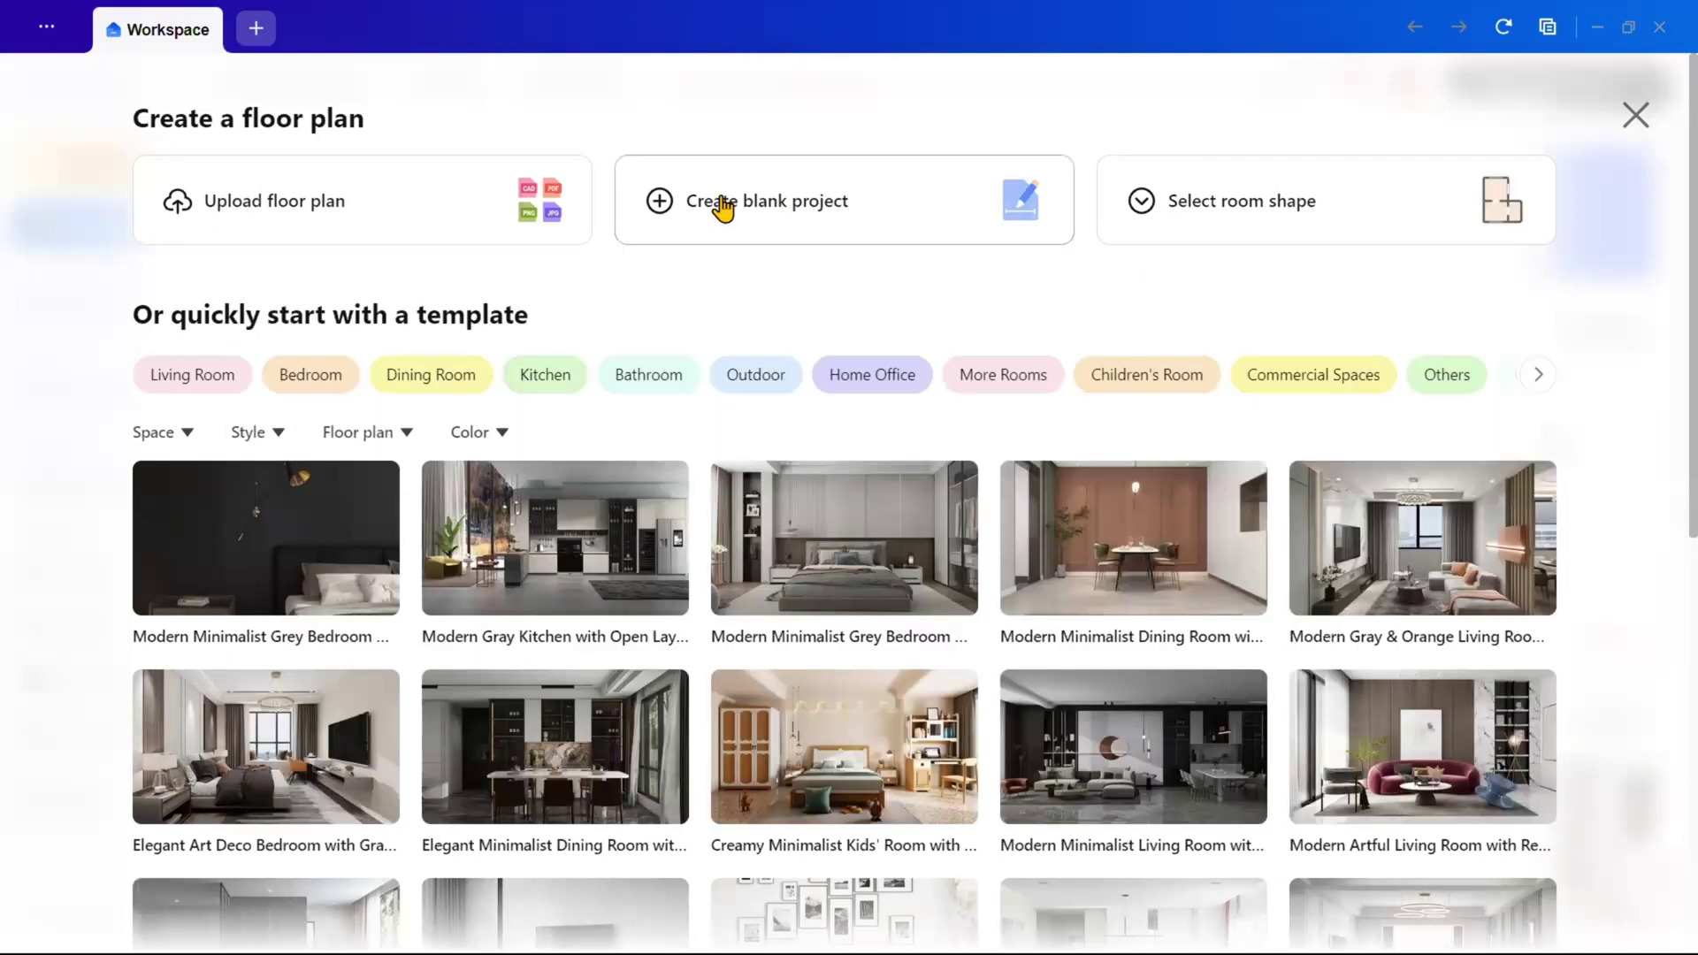
{"action": "left_click", "coordinate": [739, 210]}
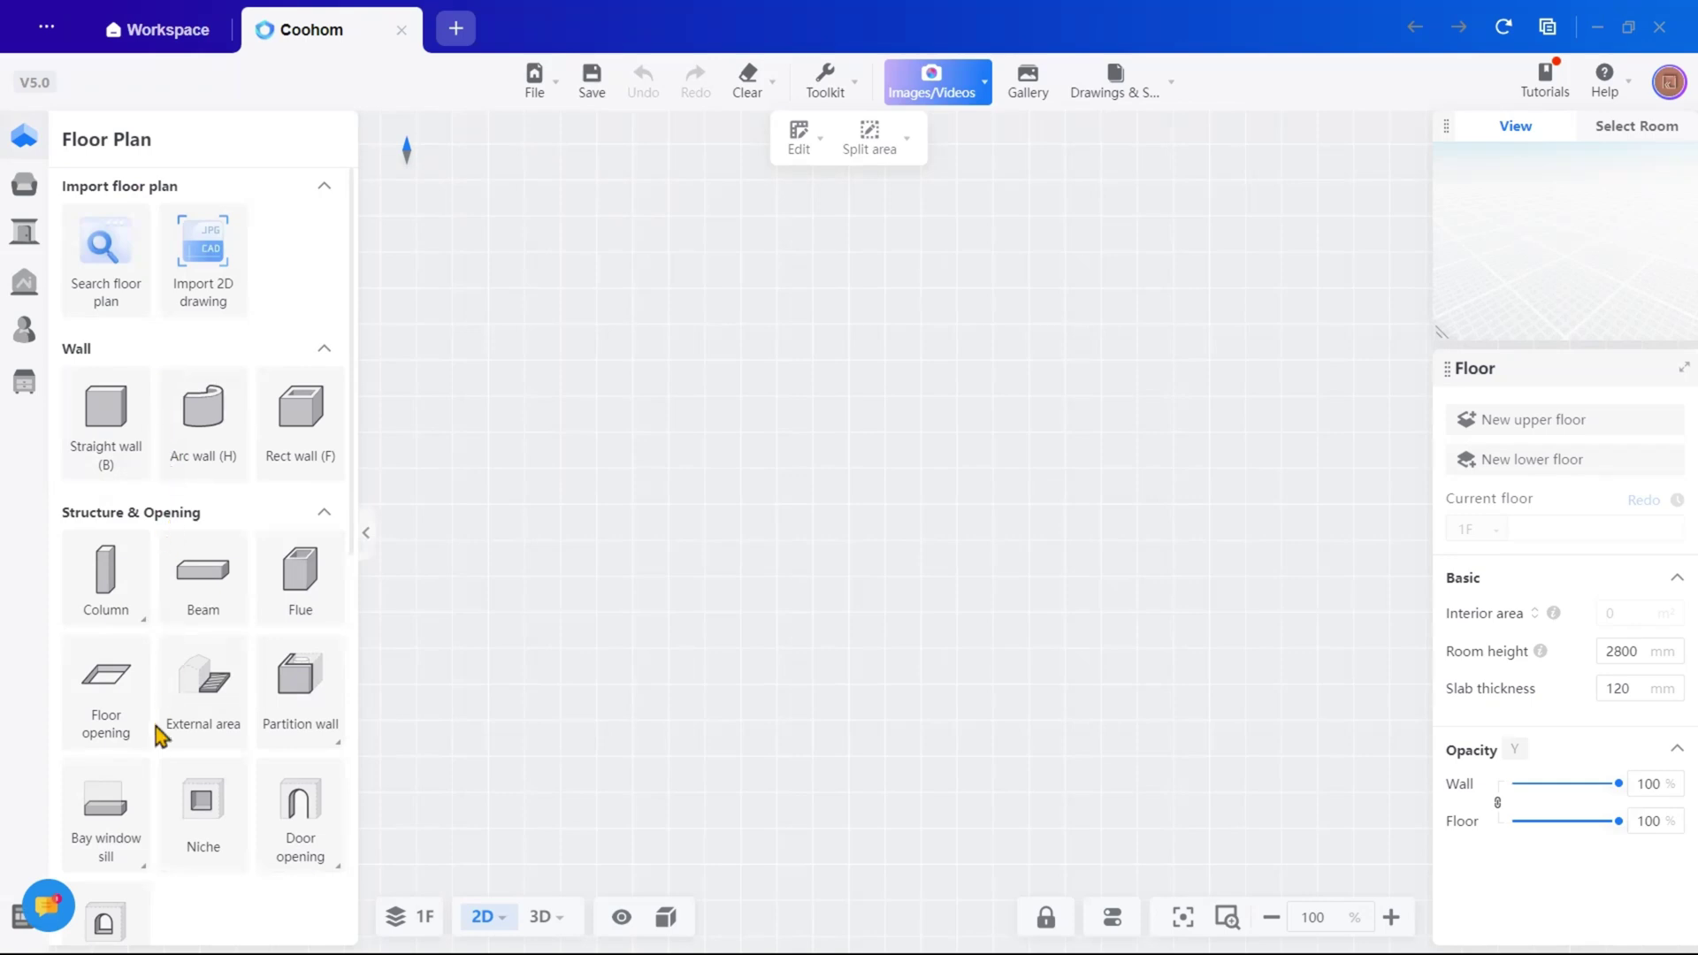
Open the Public Library to browse its furniture, lighting and decor models
{"action": "scroll", "coordinate": [156, 734], "scroll_direction": "down", "scroll_amount": 9}
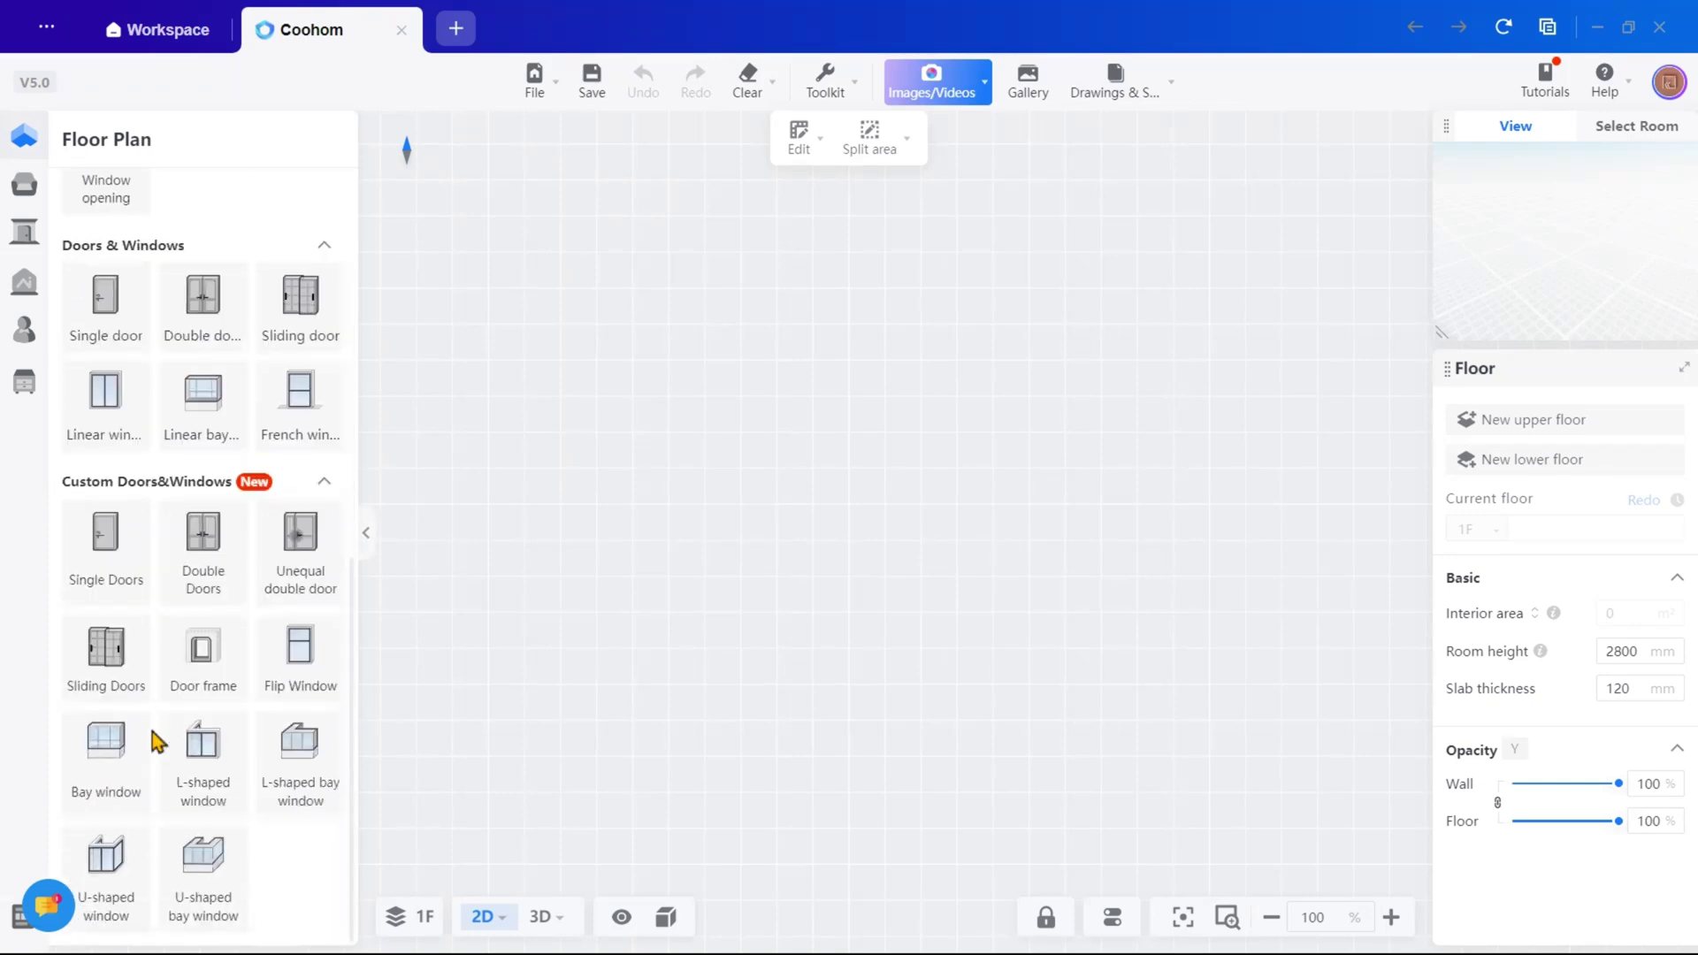
{"action": "mouse_move", "coordinate": [23, 205]}
{"action": "left_click", "coordinate": [85, 187]}
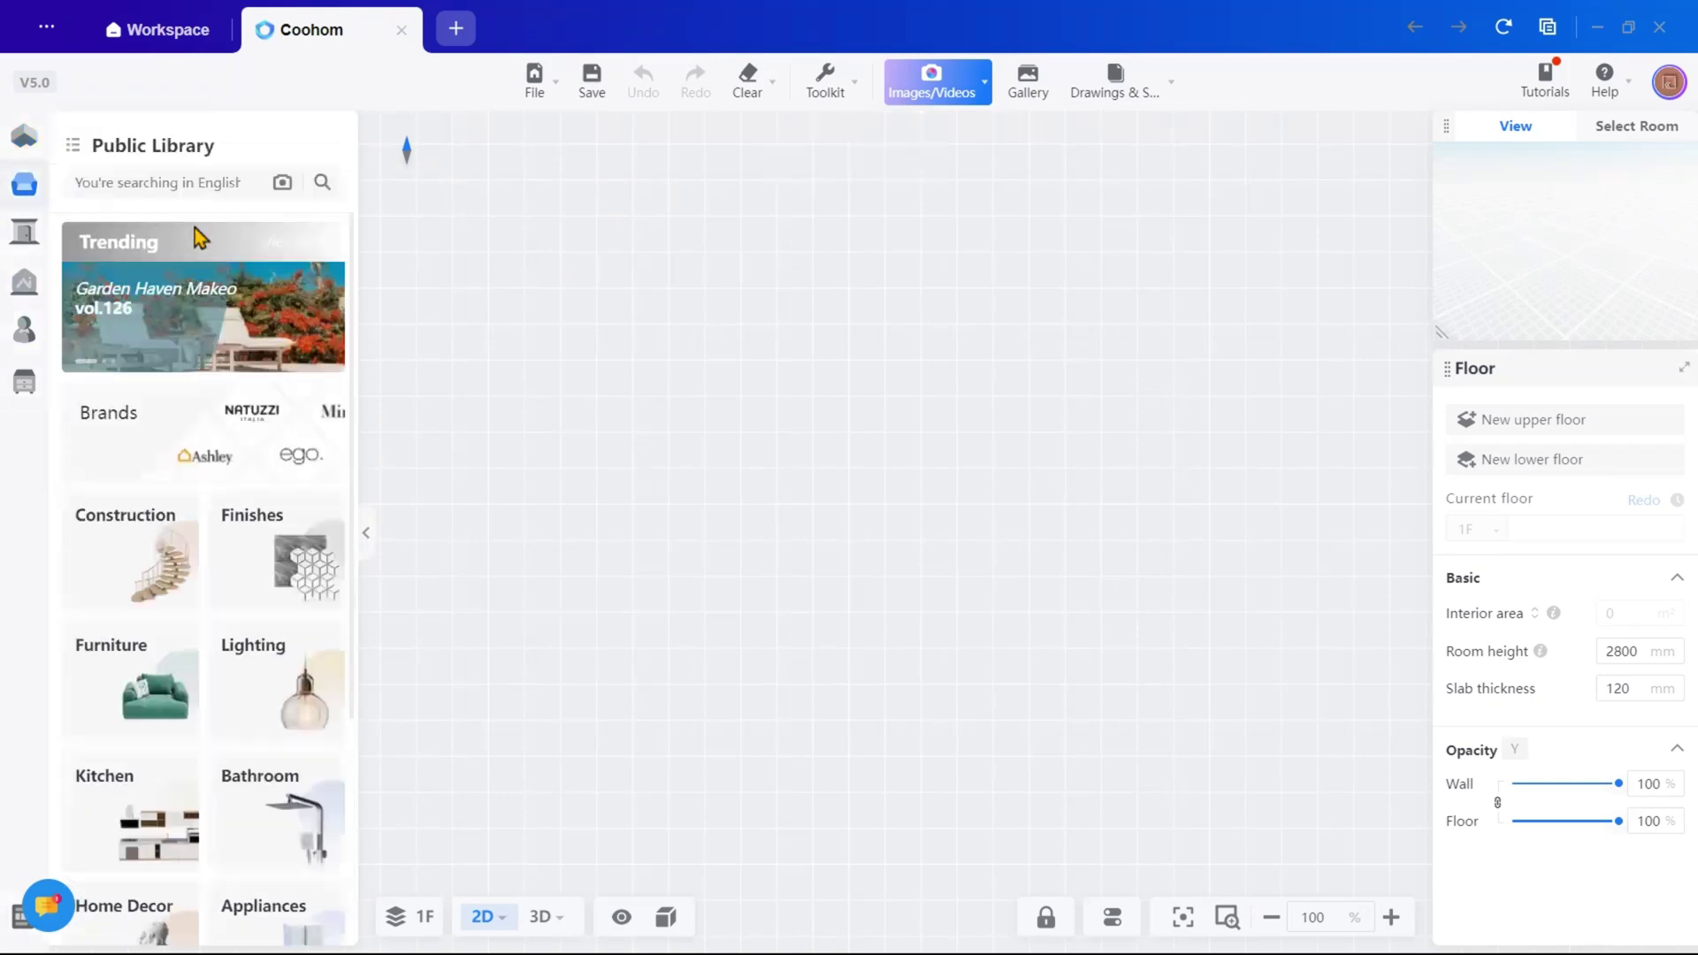
{"action": "scroll", "coordinate": [186, 265], "scroll_direction": "down", "scroll_amount": 5}
{"action": "mouse_move", "coordinate": [24, 256]}
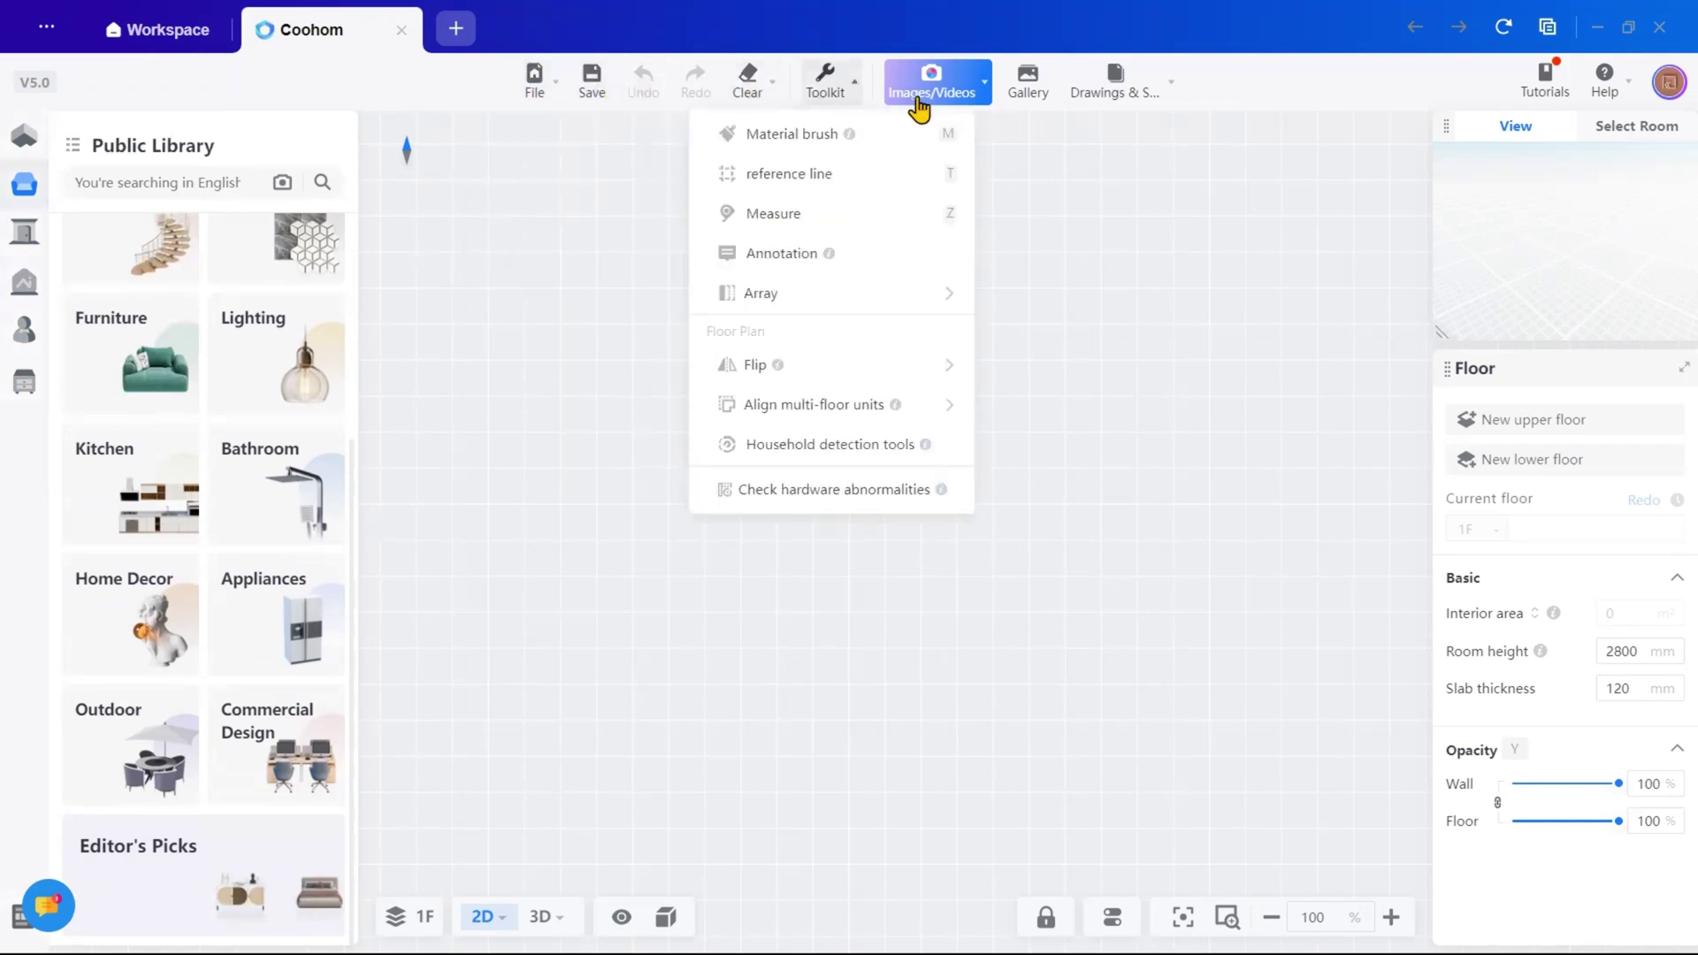
{"action": "mouse_move", "coordinate": [932, 104]}
{"action": "mouse_move", "coordinate": [1111, 92]}
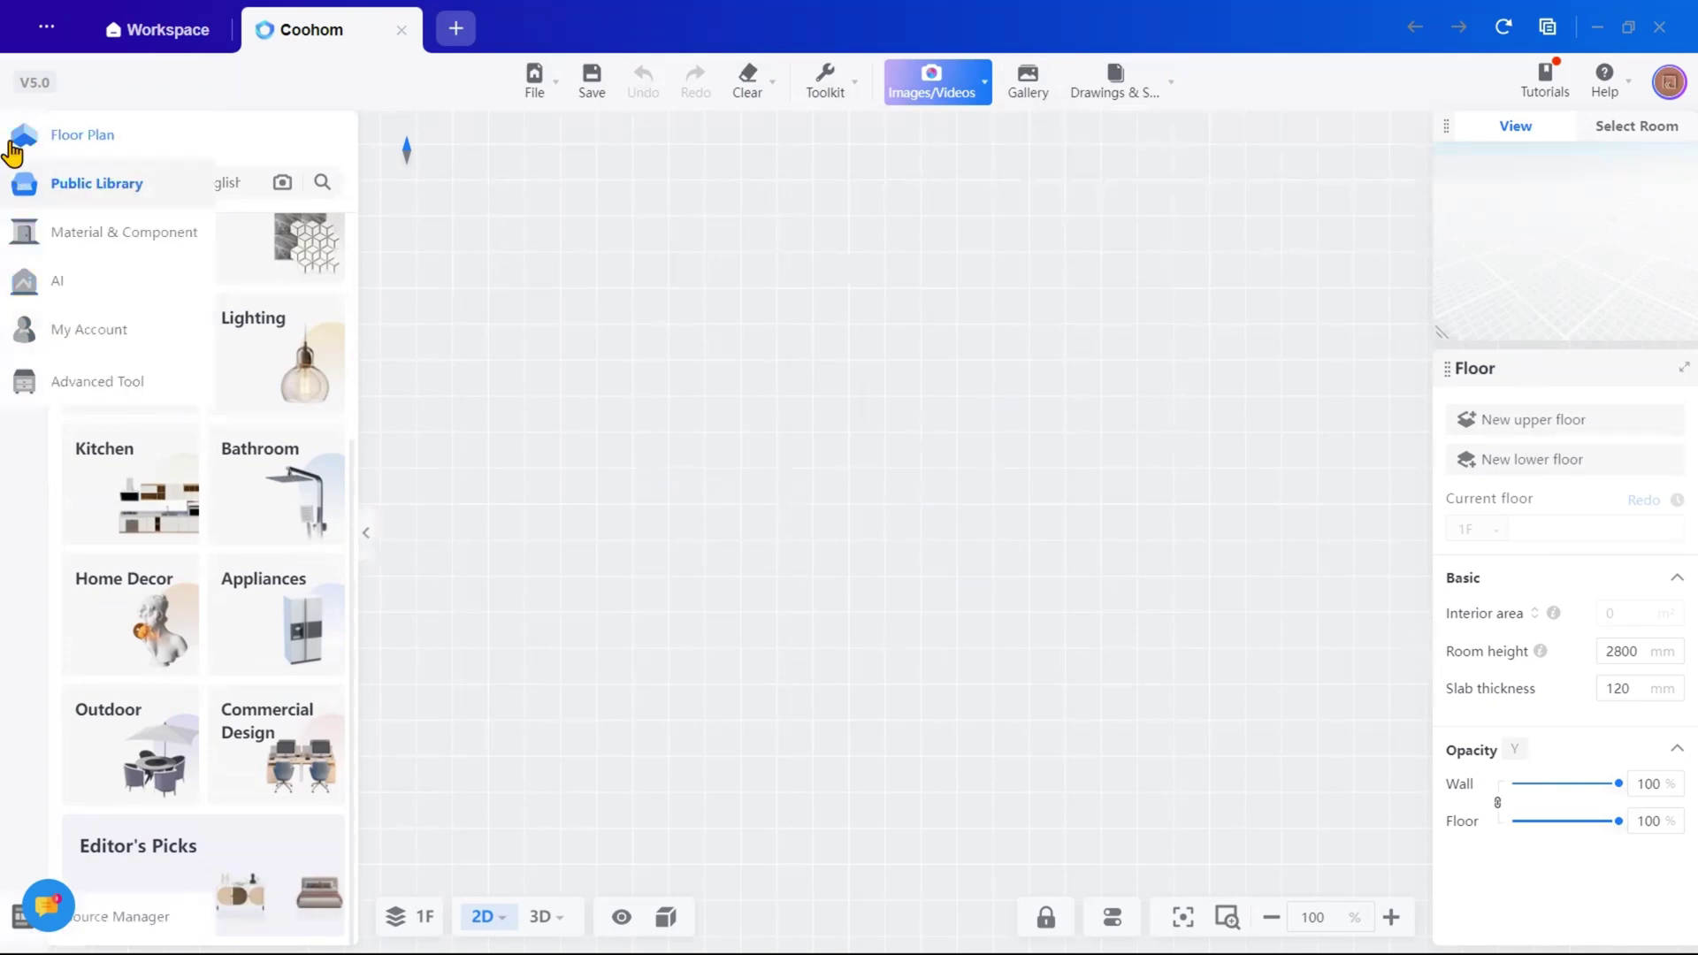
Draw the main 6000 × 4000 mm room with straight walls
{"action": "left_click", "coordinate": [86, 144]}
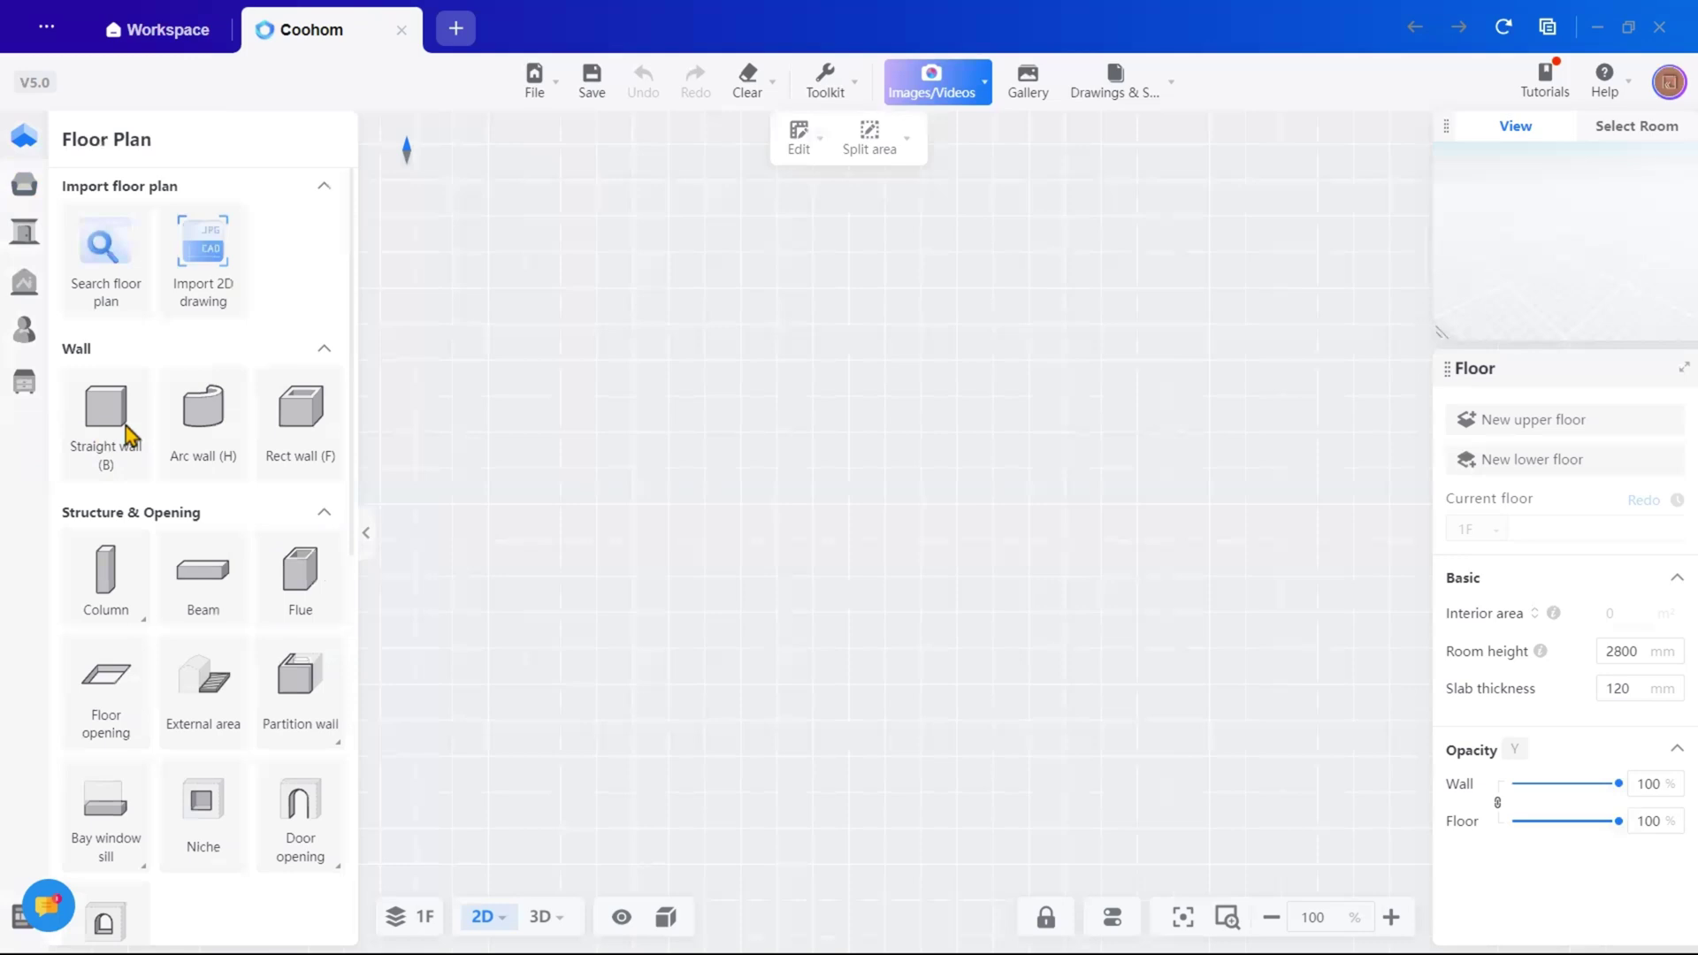
{"action": "left_click", "coordinate": [119, 428]}
{"action": "left_click", "coordinate": [523, 400]}
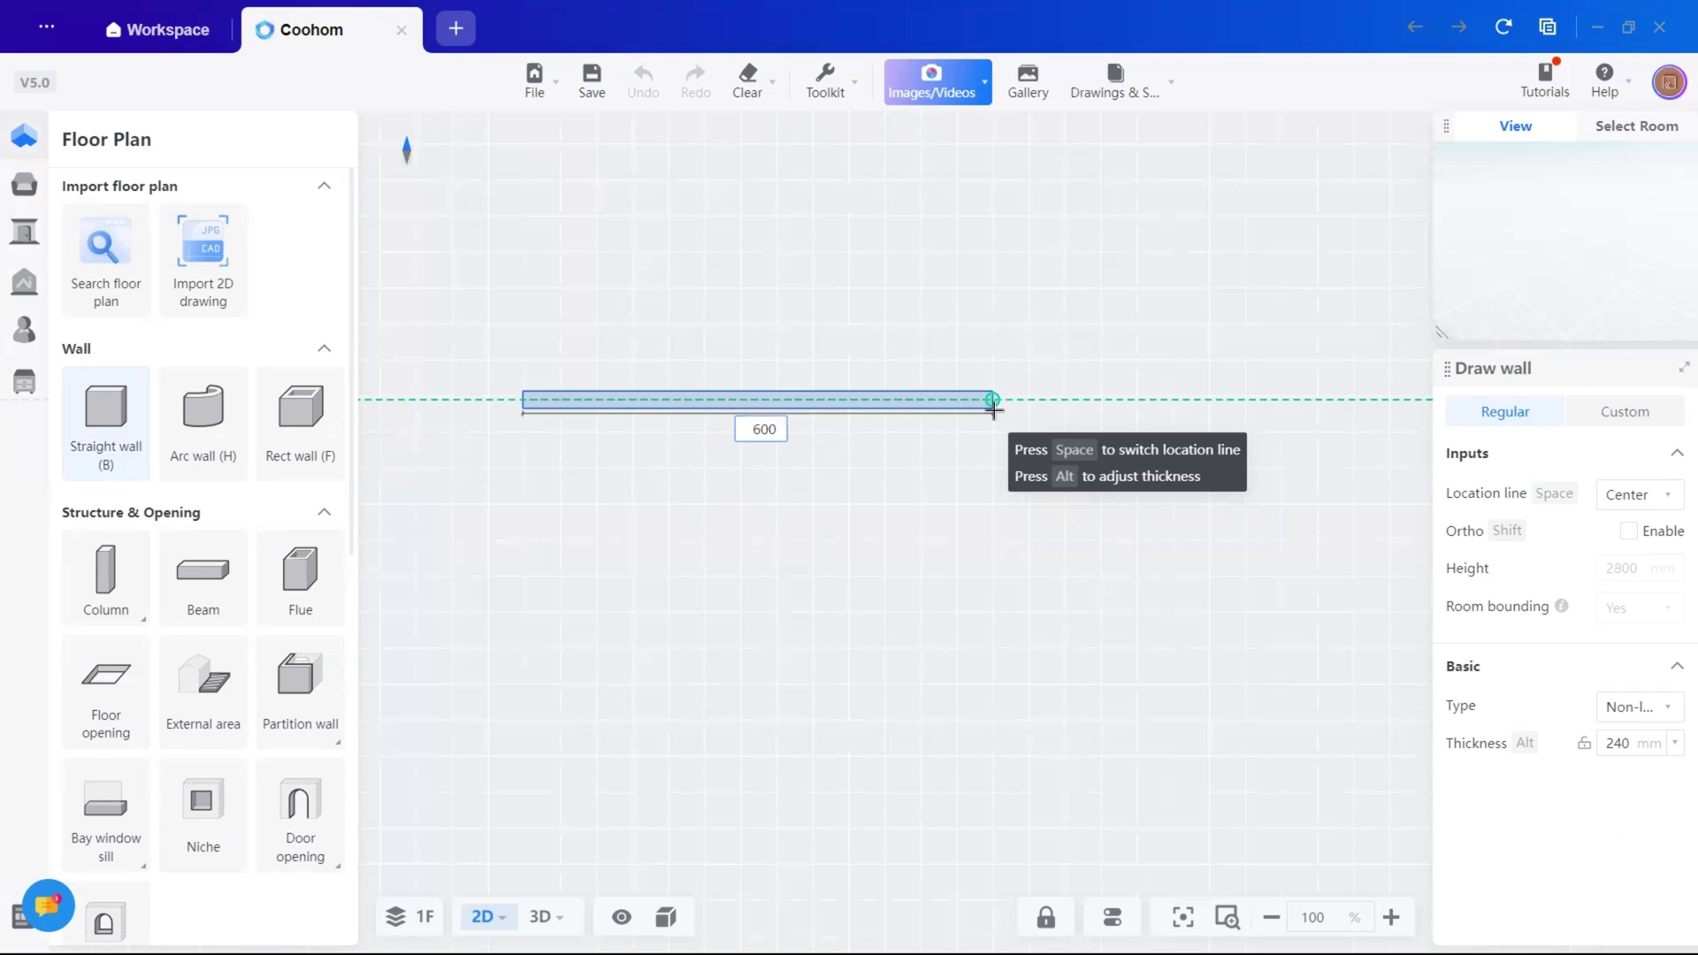
{"action": "type", "text": "6000"}
{"action": "key", "text": "Return"}
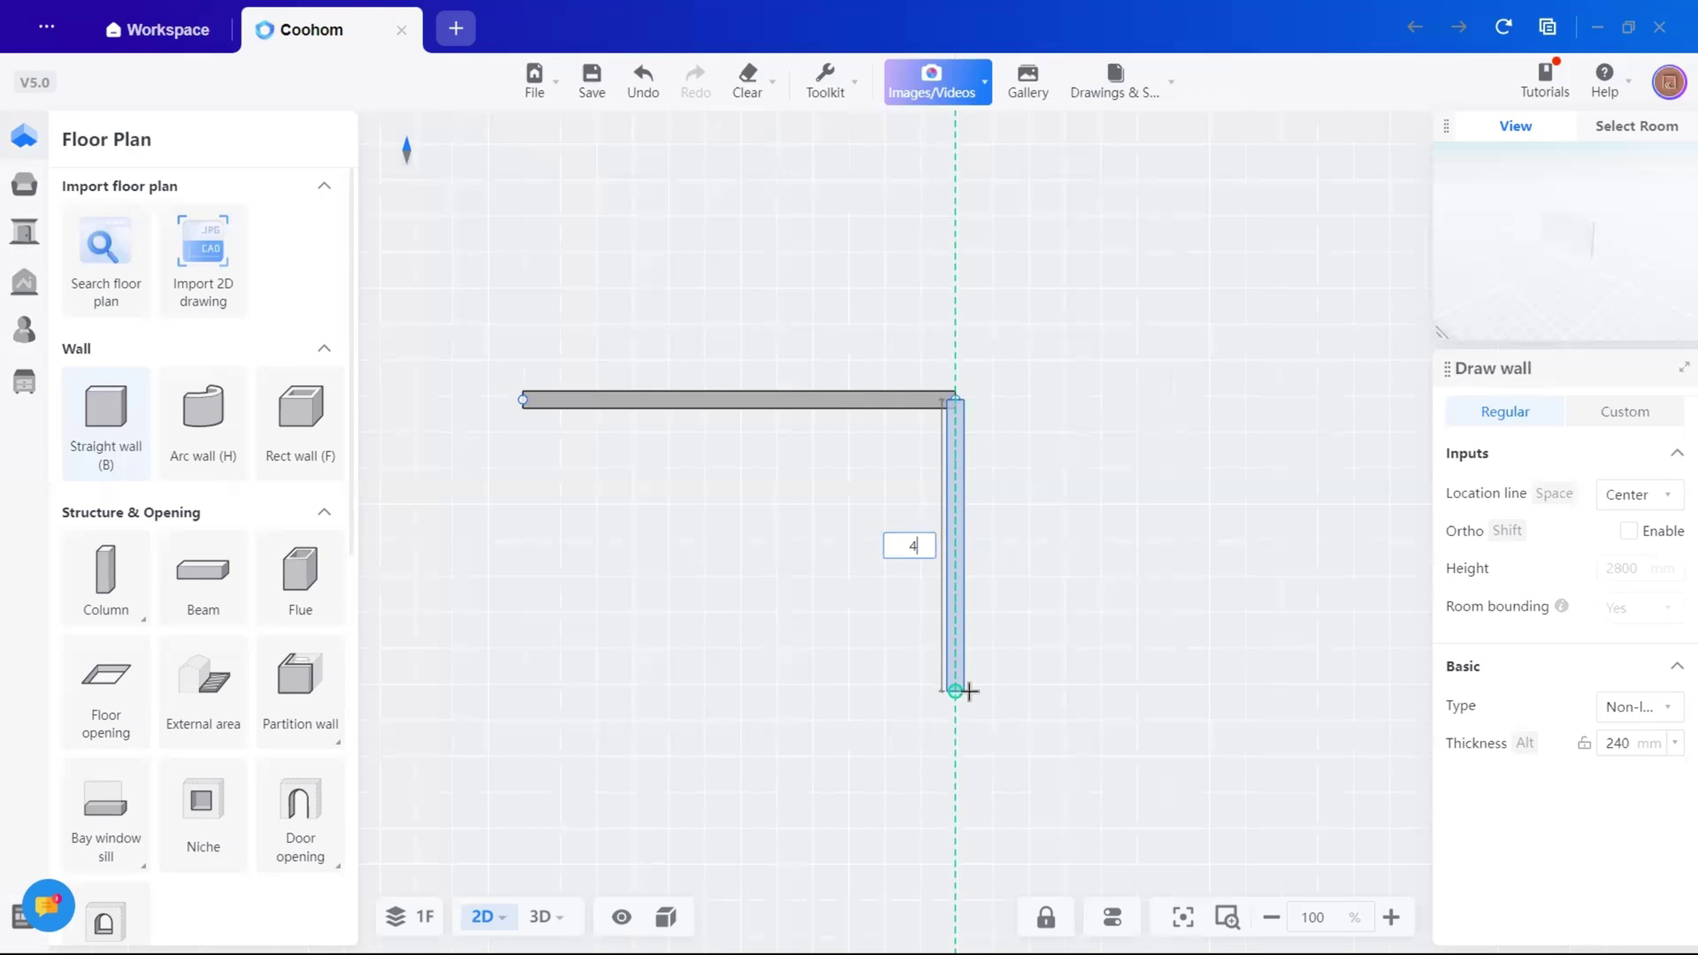
{"action": "type", "text": "4000"}
{"action": "key", "text": "Return"}
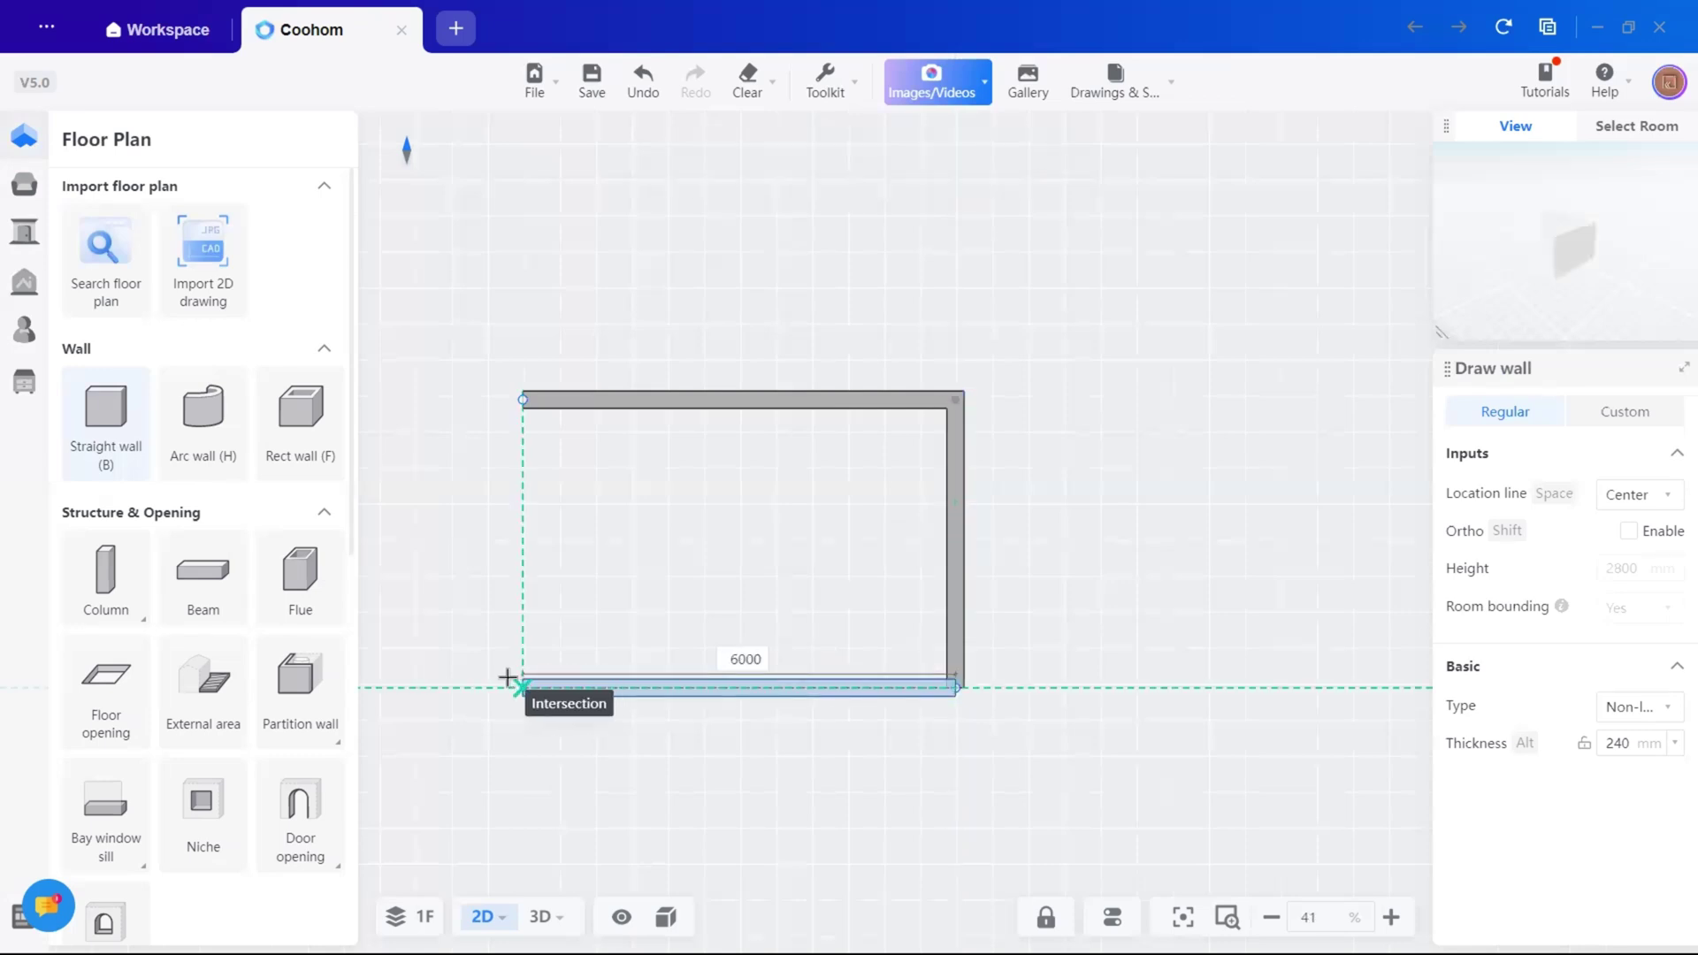
{"action": "left_click", "coordinate": [511, 679]}
{"action": "left_click", "coordinate": [522, 399]}
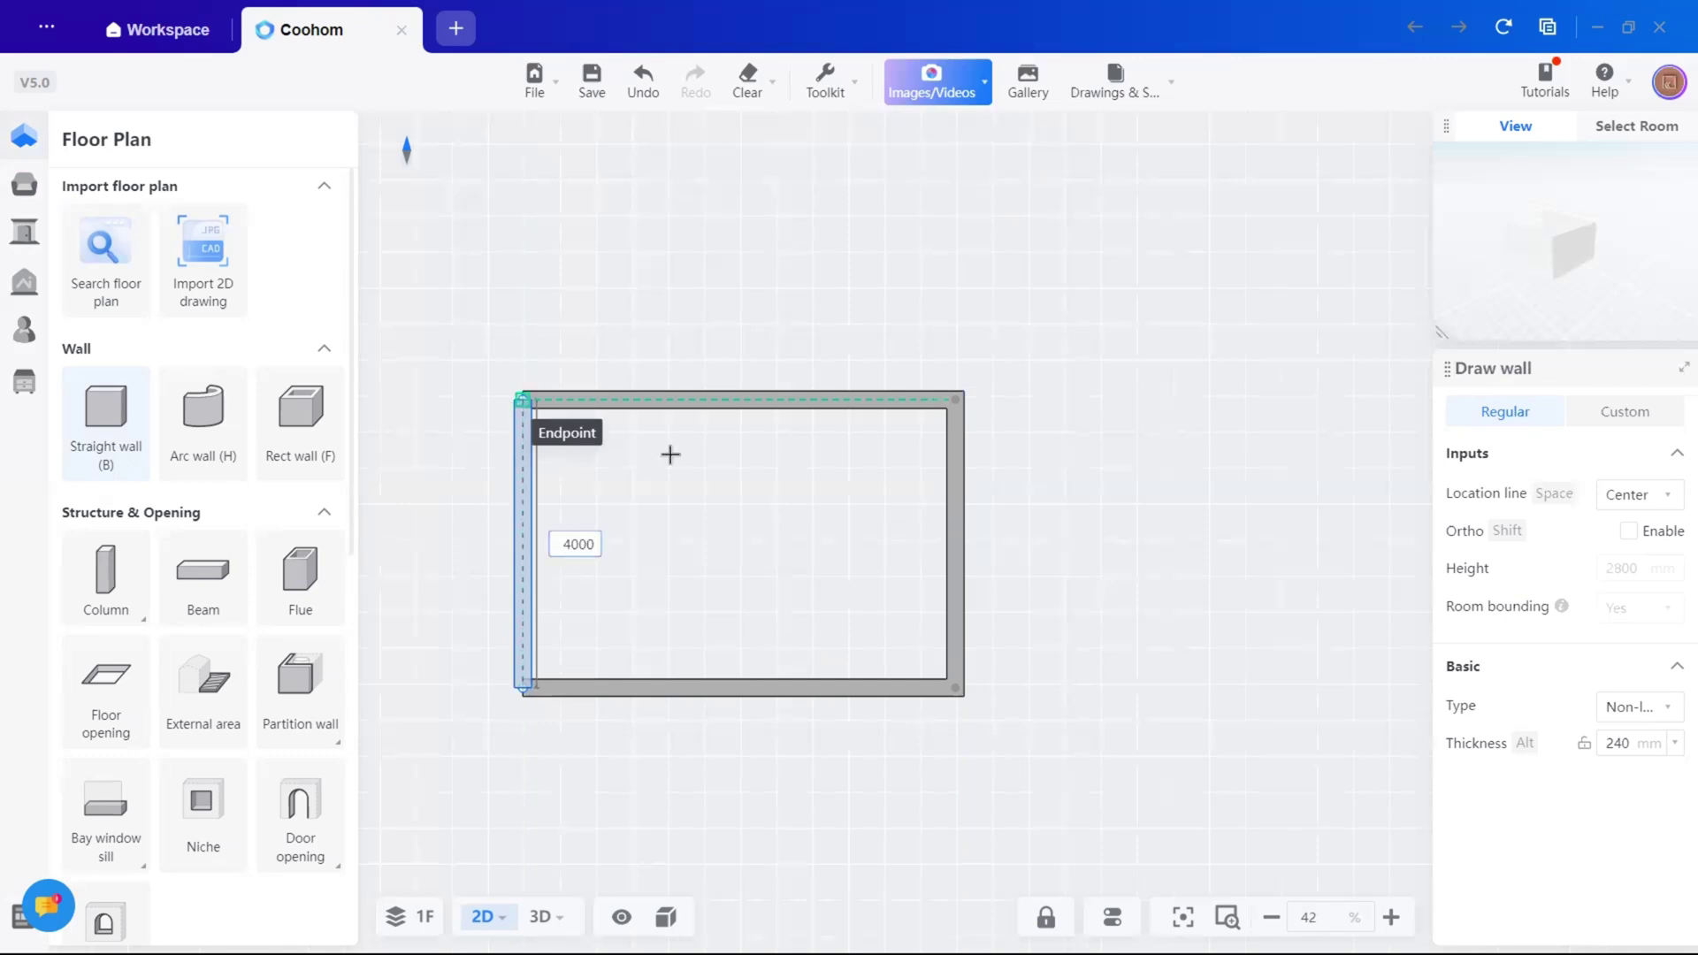
Add a 3000 × 4000 mm annex on the right and split it with a dividing wall
{"action": "left_click", "coordinate": [955, 400]}
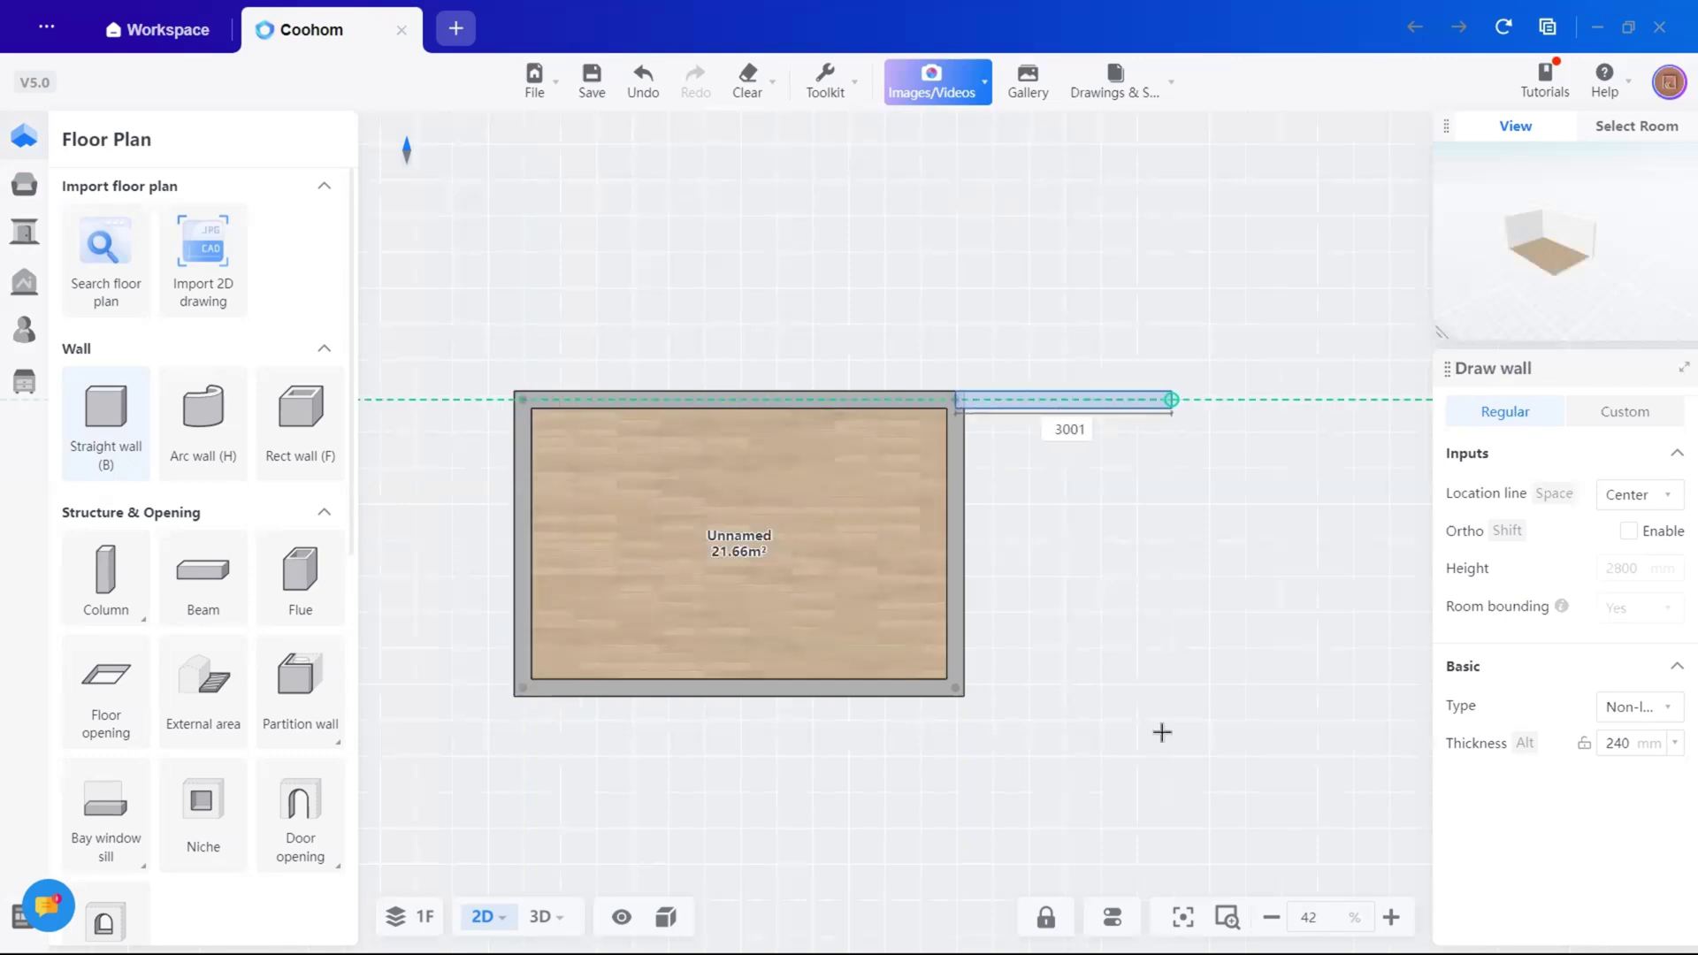
{"action": "type", "text": "3000"}
{"action": "key", "text": "Return"}
{"action": "type", "text": "4000"}
{"action": "key", "text": "Return"}
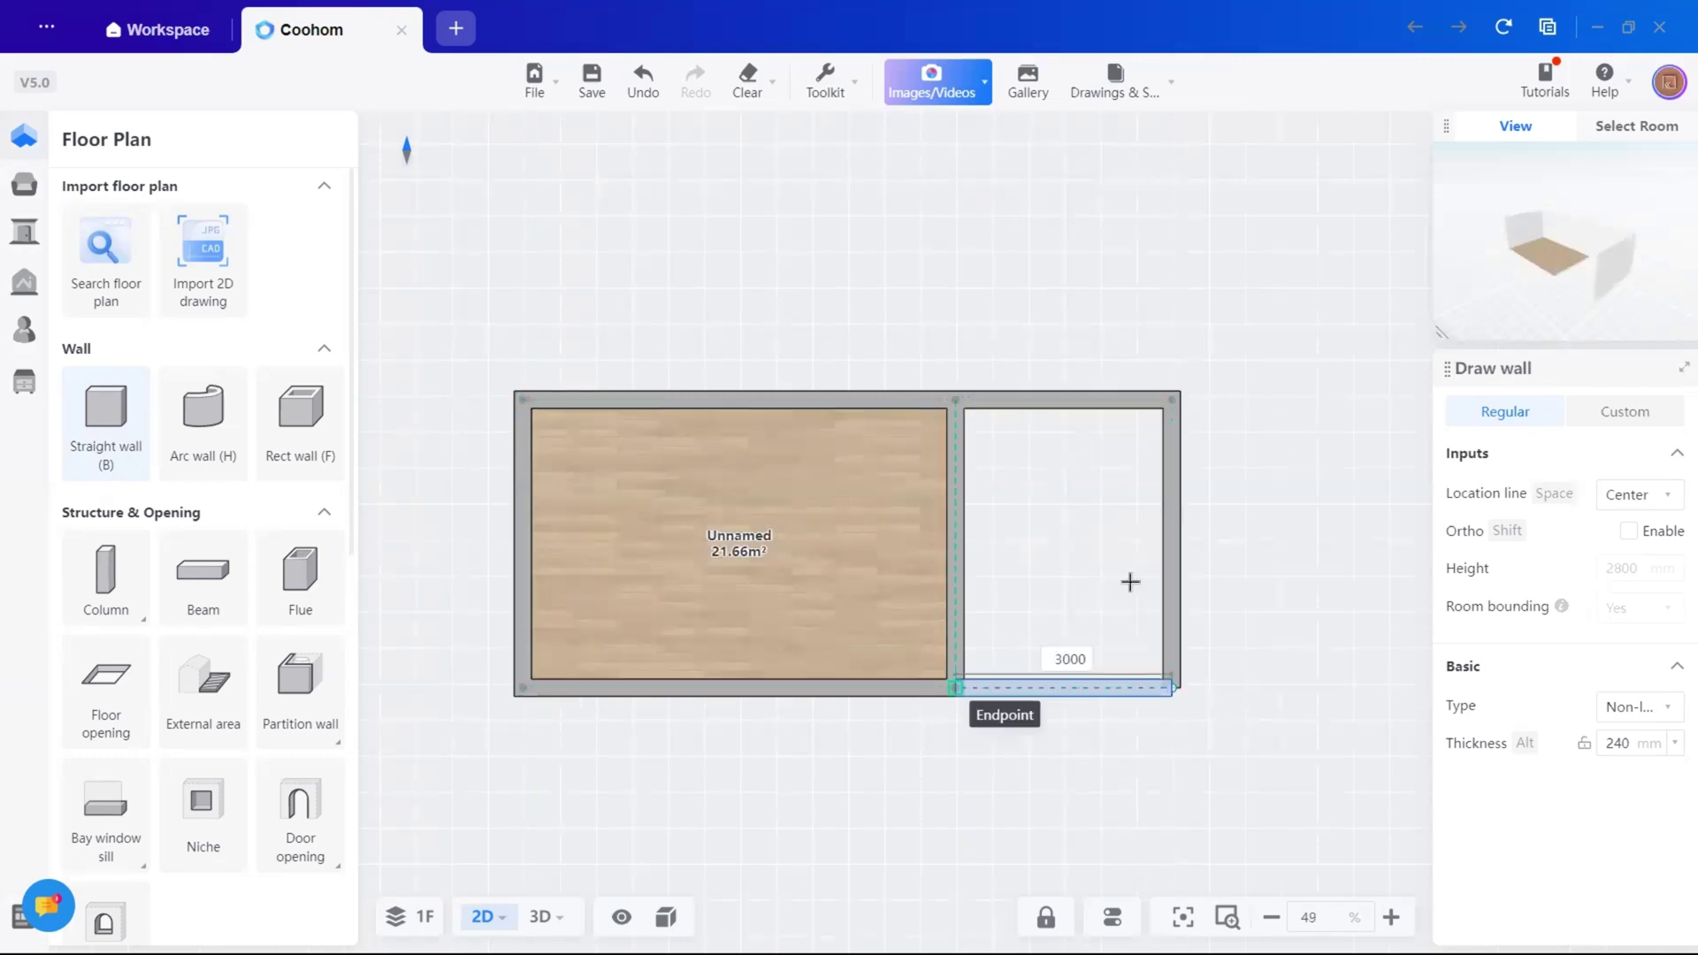
{"action": "type", "text": "3000"}
{"action": "key", "text": "Return"}
{"action": "left_click", "coordinate": [955, 571]}
{"action": "left_click", "coordinate": [1171, 570]}
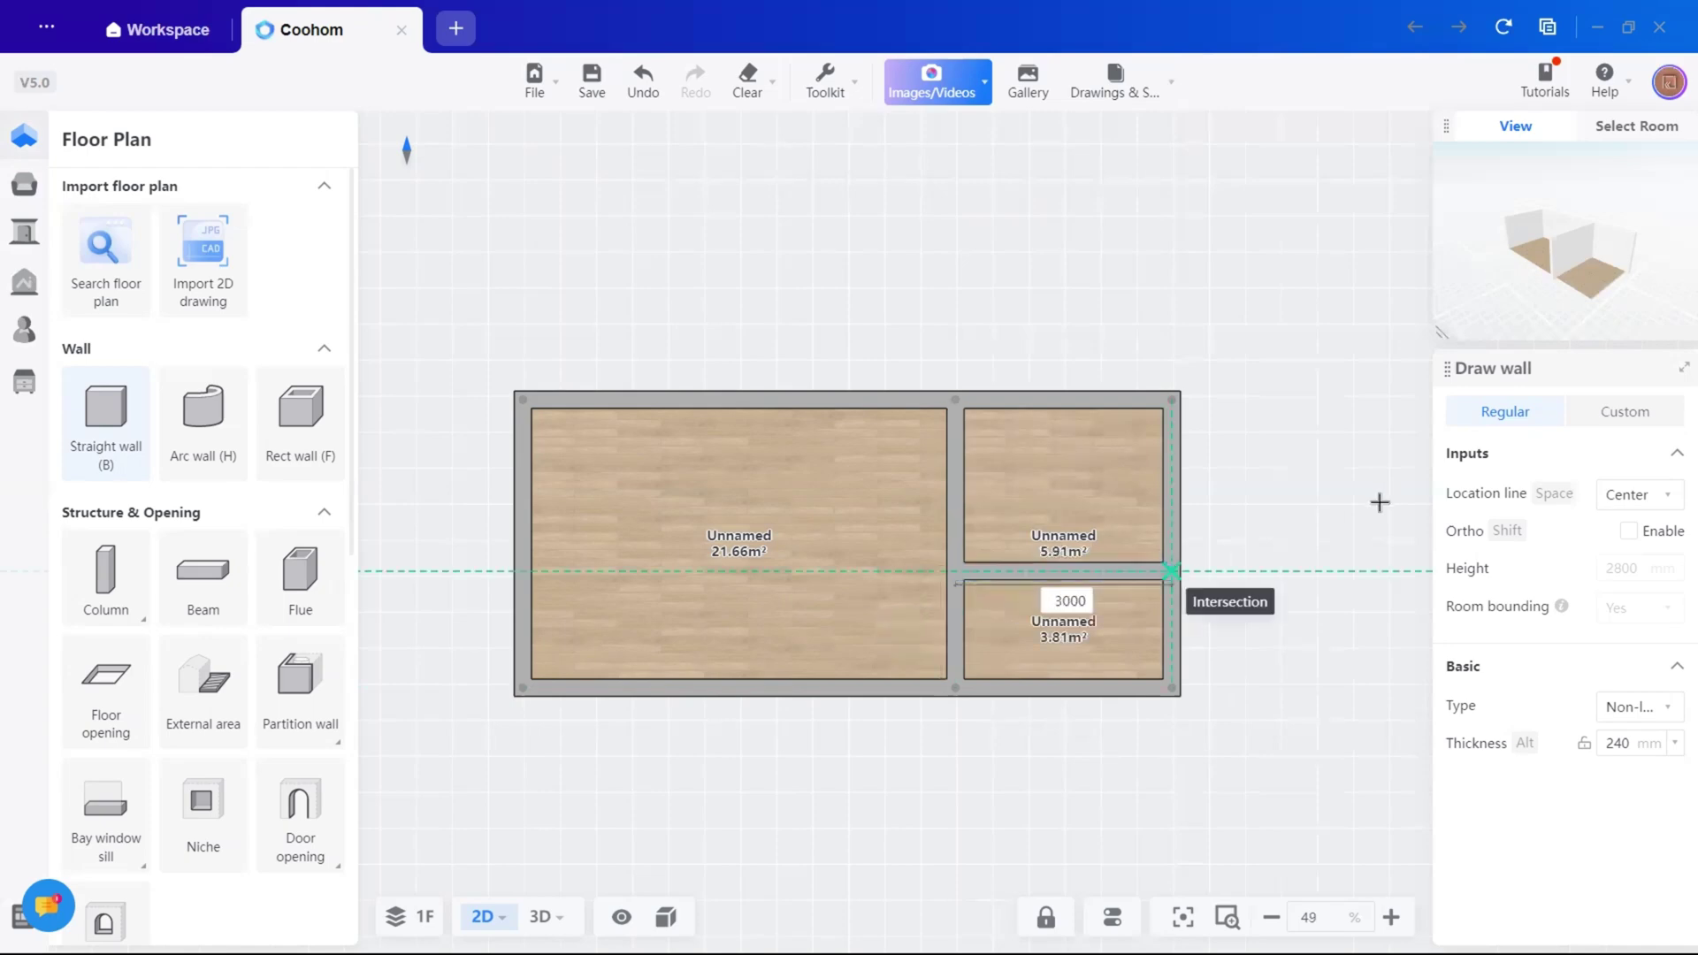
{"action": "key", "text": "Escape"}
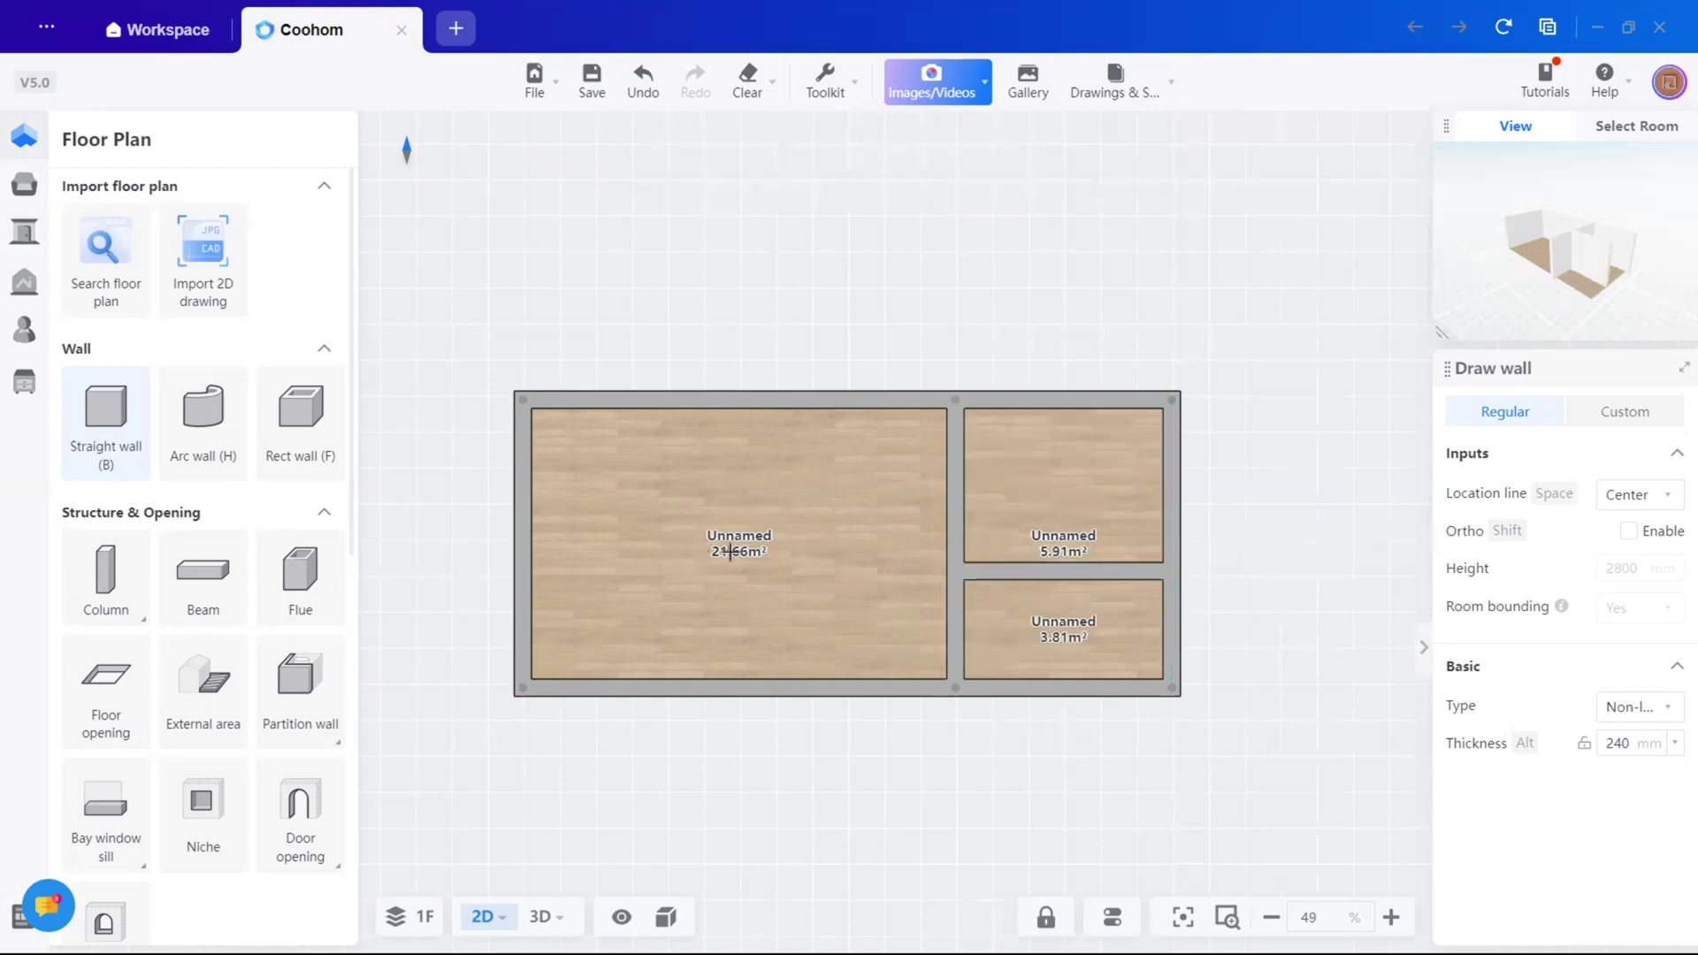
Type the rooms: large one Bedroom, upper small one Bathroom, lower one Walk-in wardrobe
{"action": "key", "text": "Escape"}
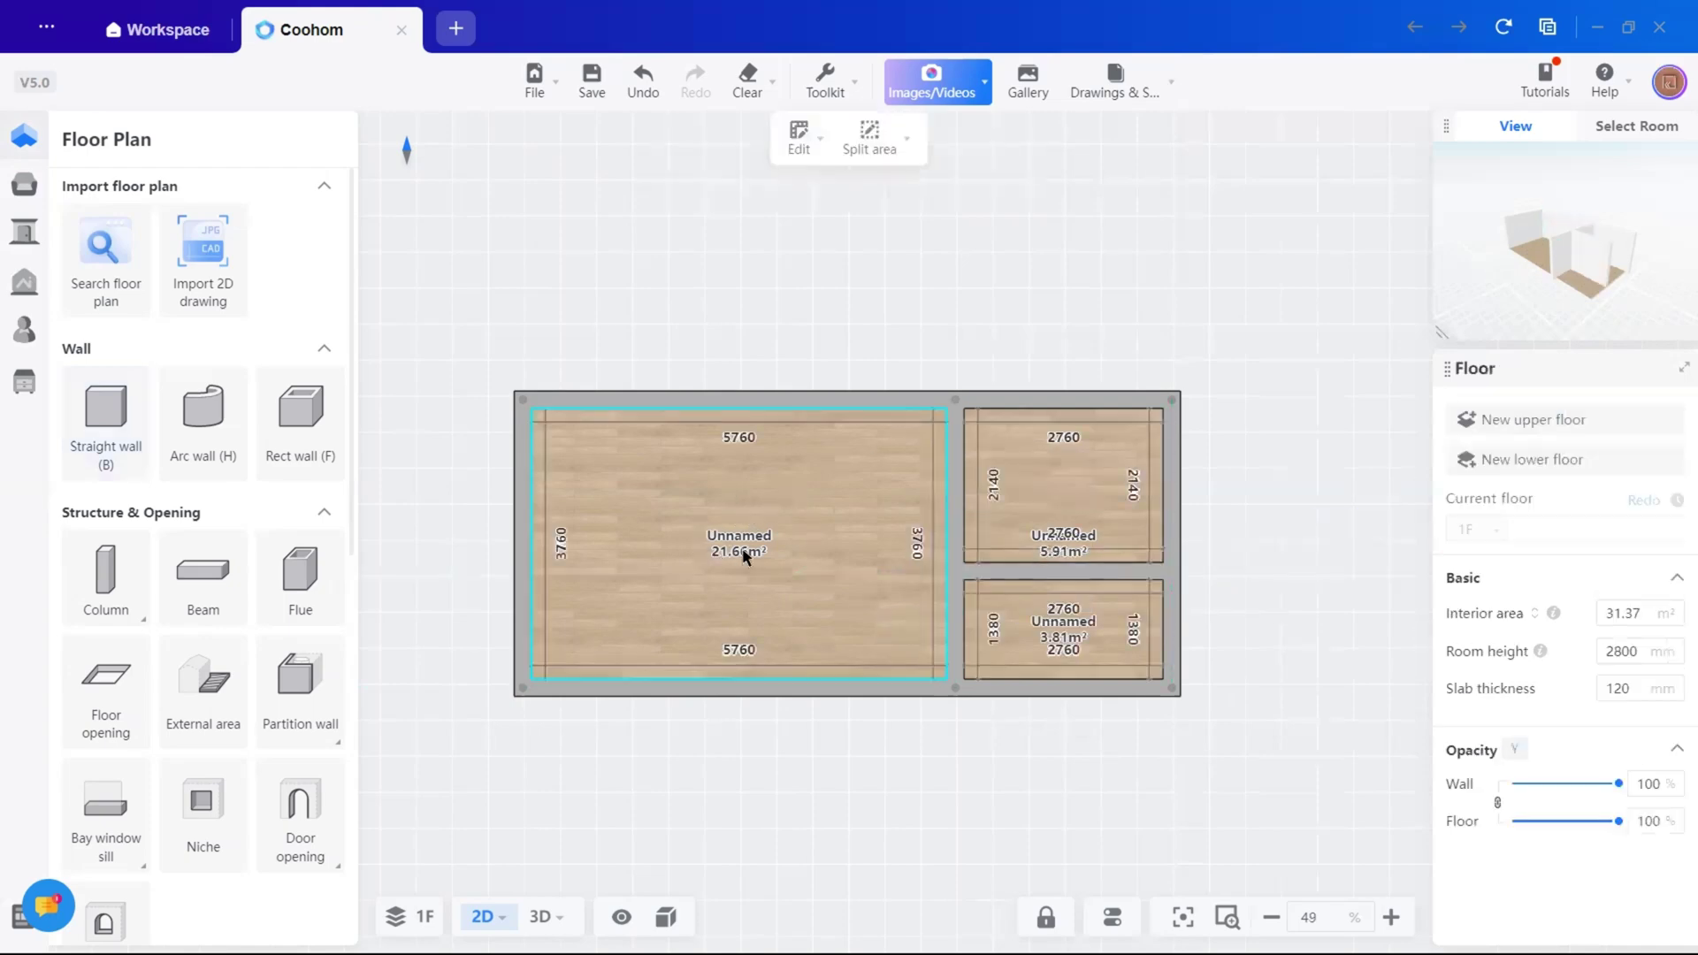
{"action": "left_click", "coordinate": [731, 542]}
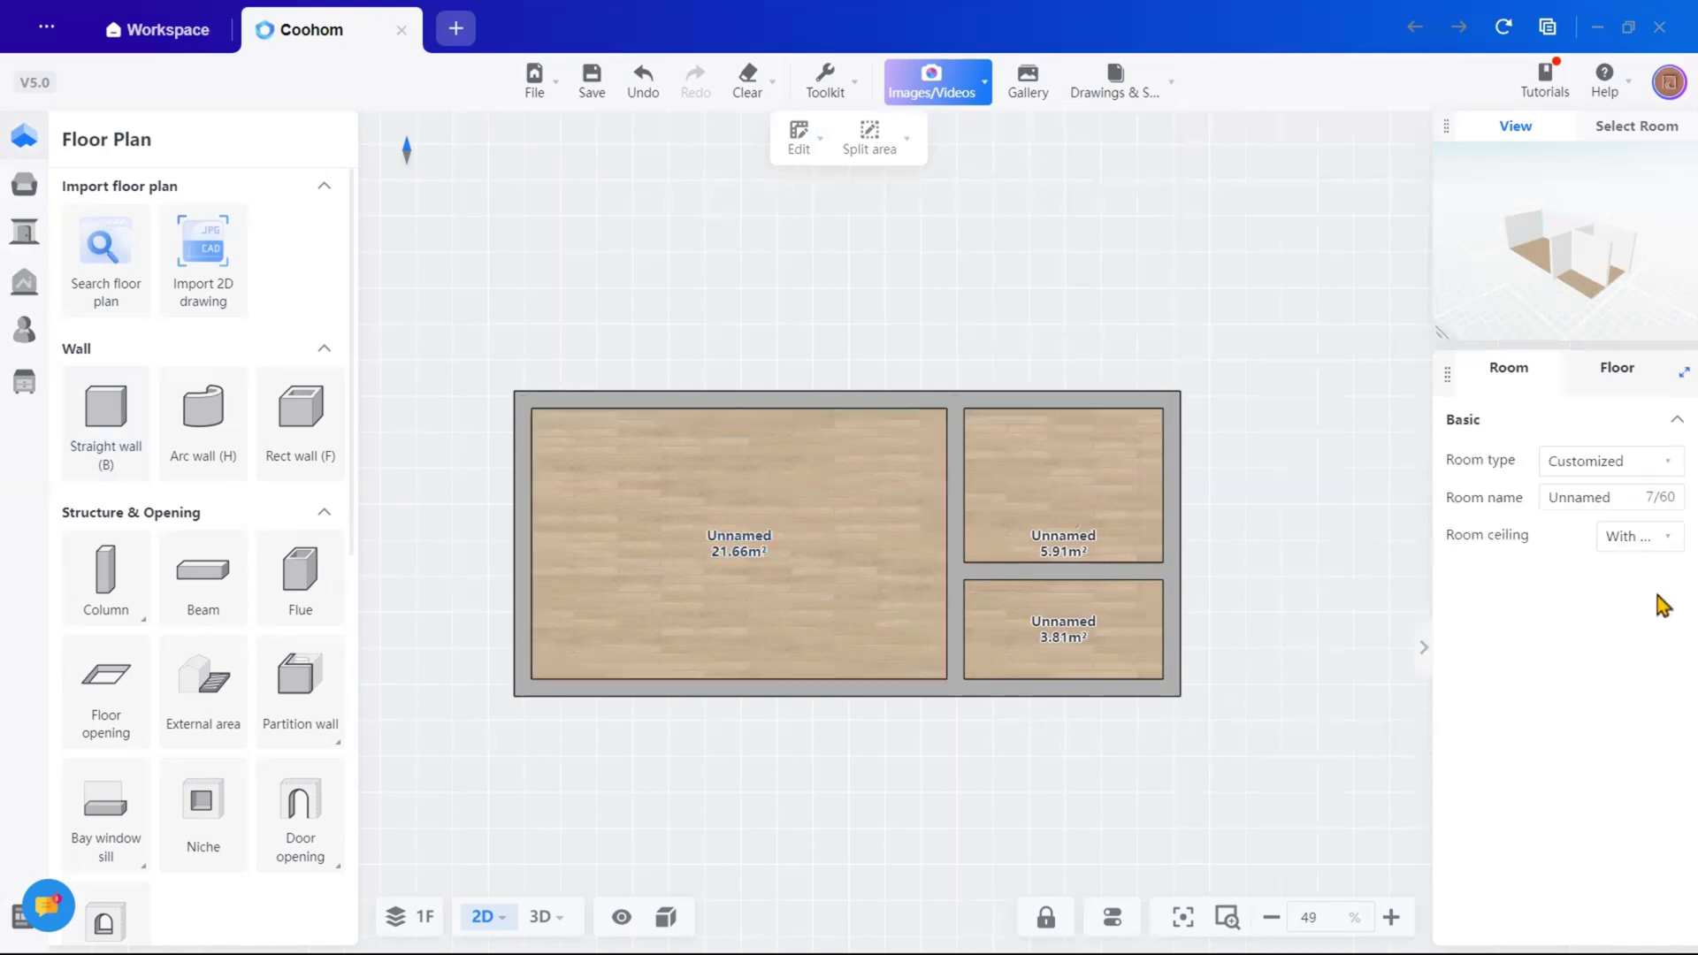
{"action": "left_click", "coordinate": [1637, 478]}
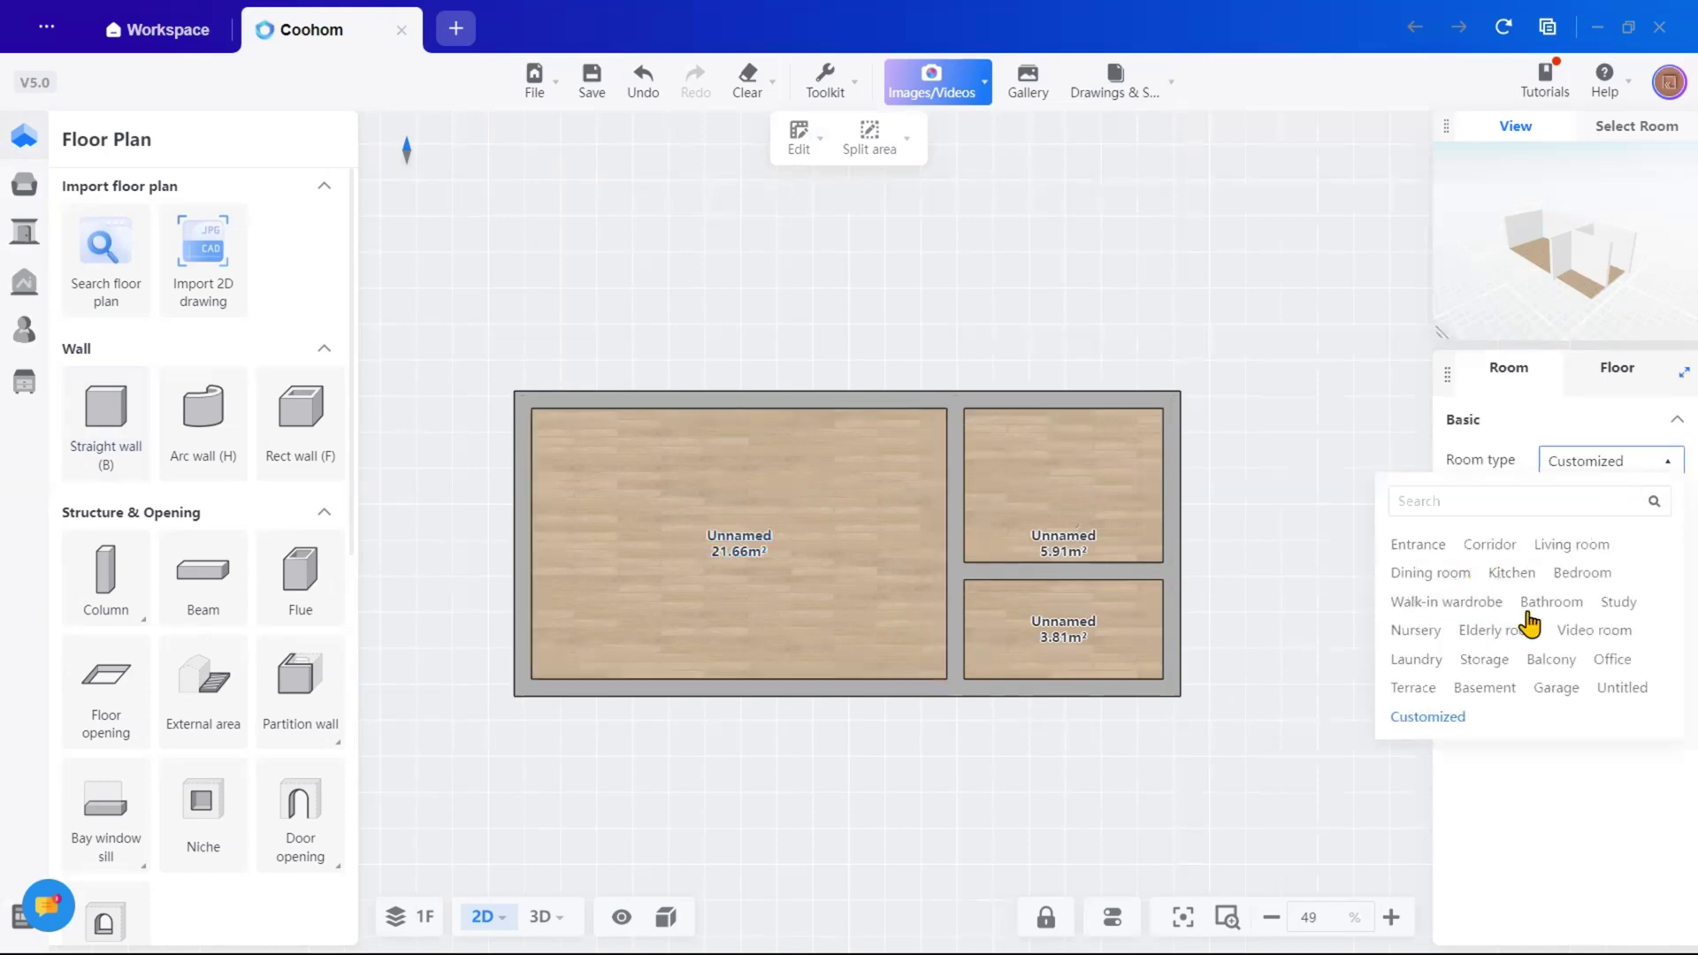
{"action": "left_click", "coordinate": [1583, 573]}
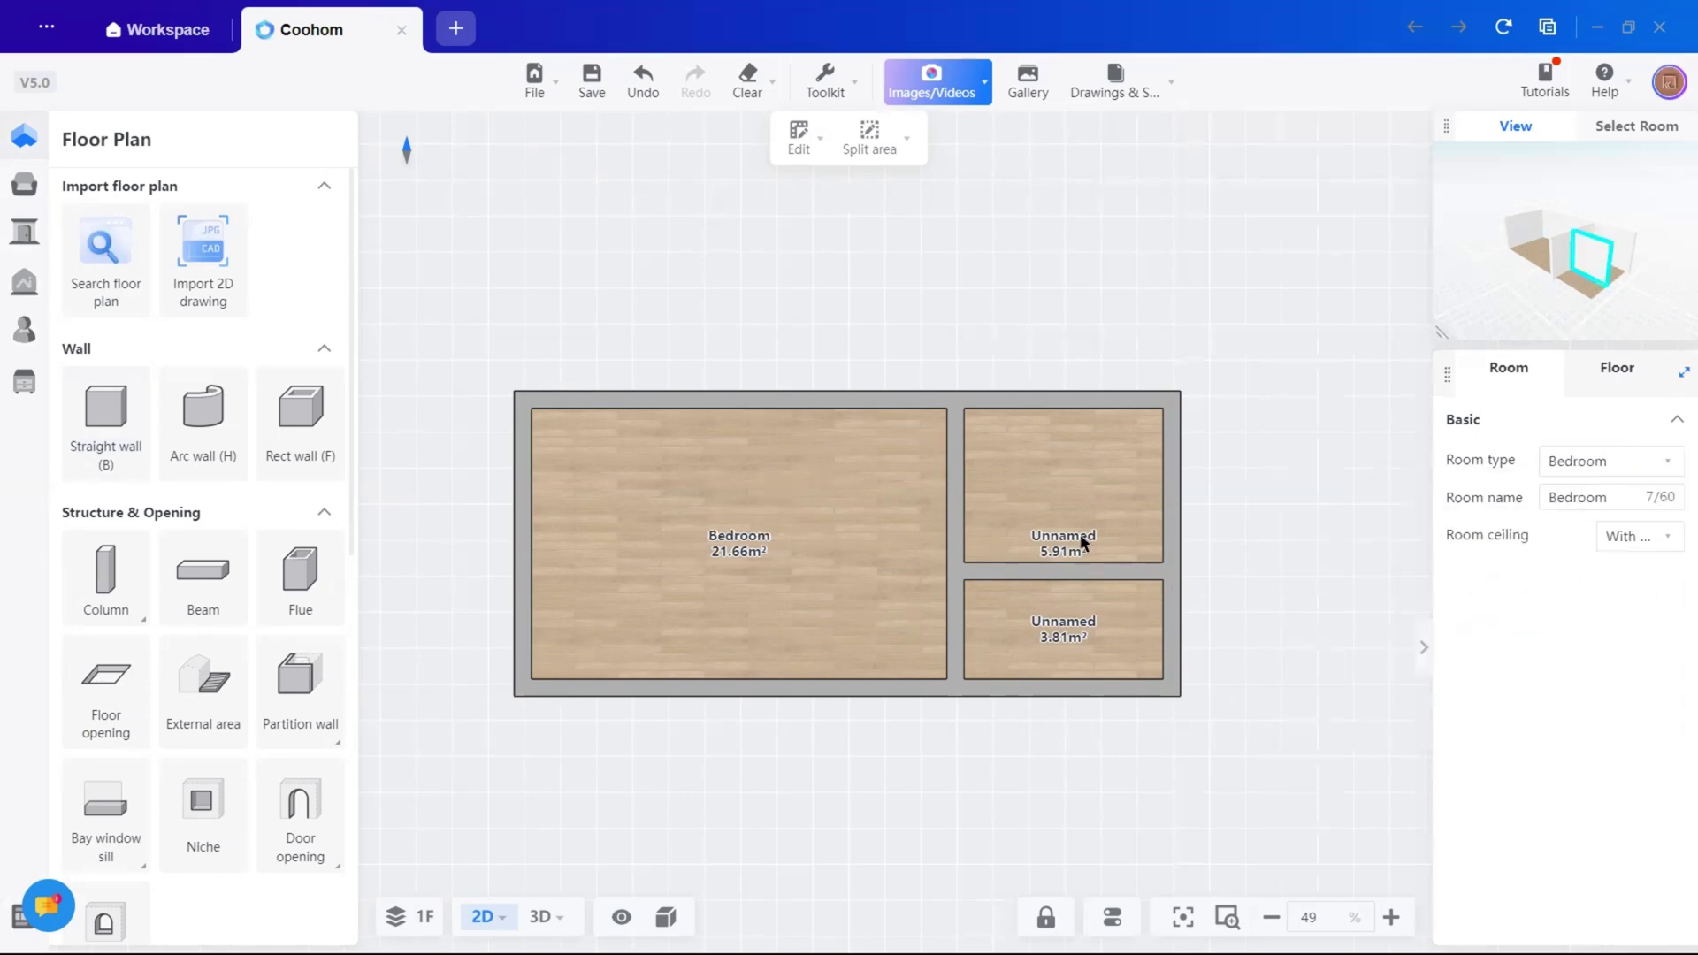
{"action": "left_click", "coordinate": [1083, 539]}
{"action": "left_click", "coordinate": [1655, 461]}
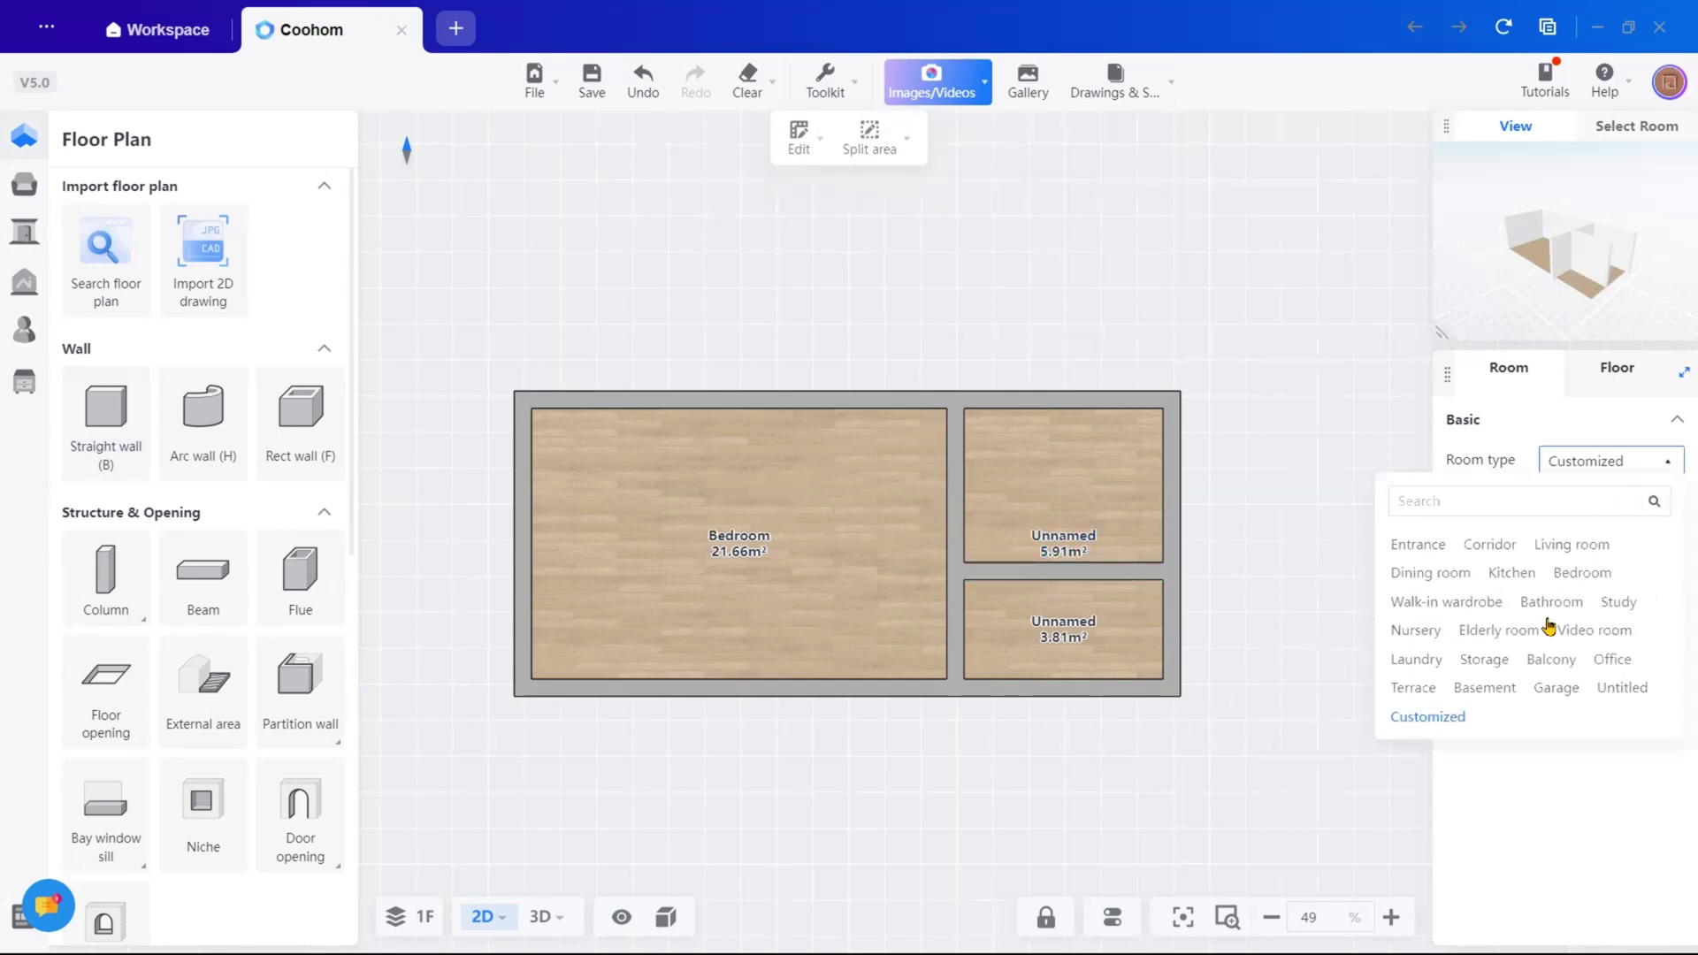
{"action": "left_click", "coordinate": [1549, 605]}
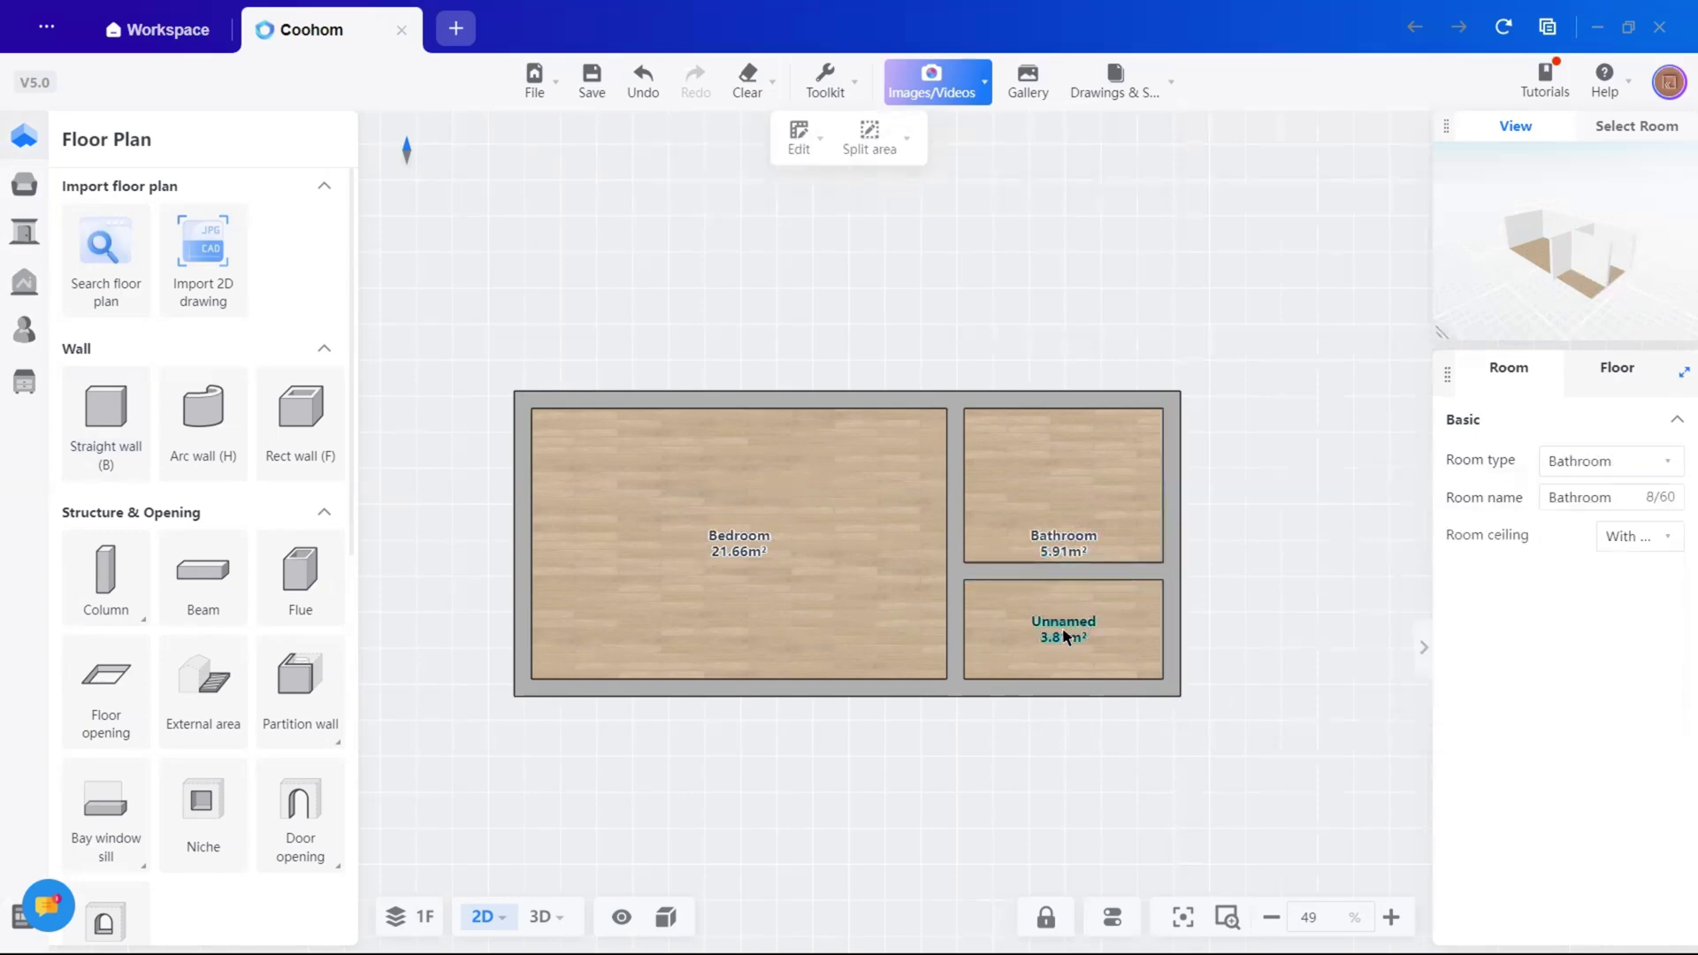
{"action": "left_click", "coordinate": [1064, 624]}
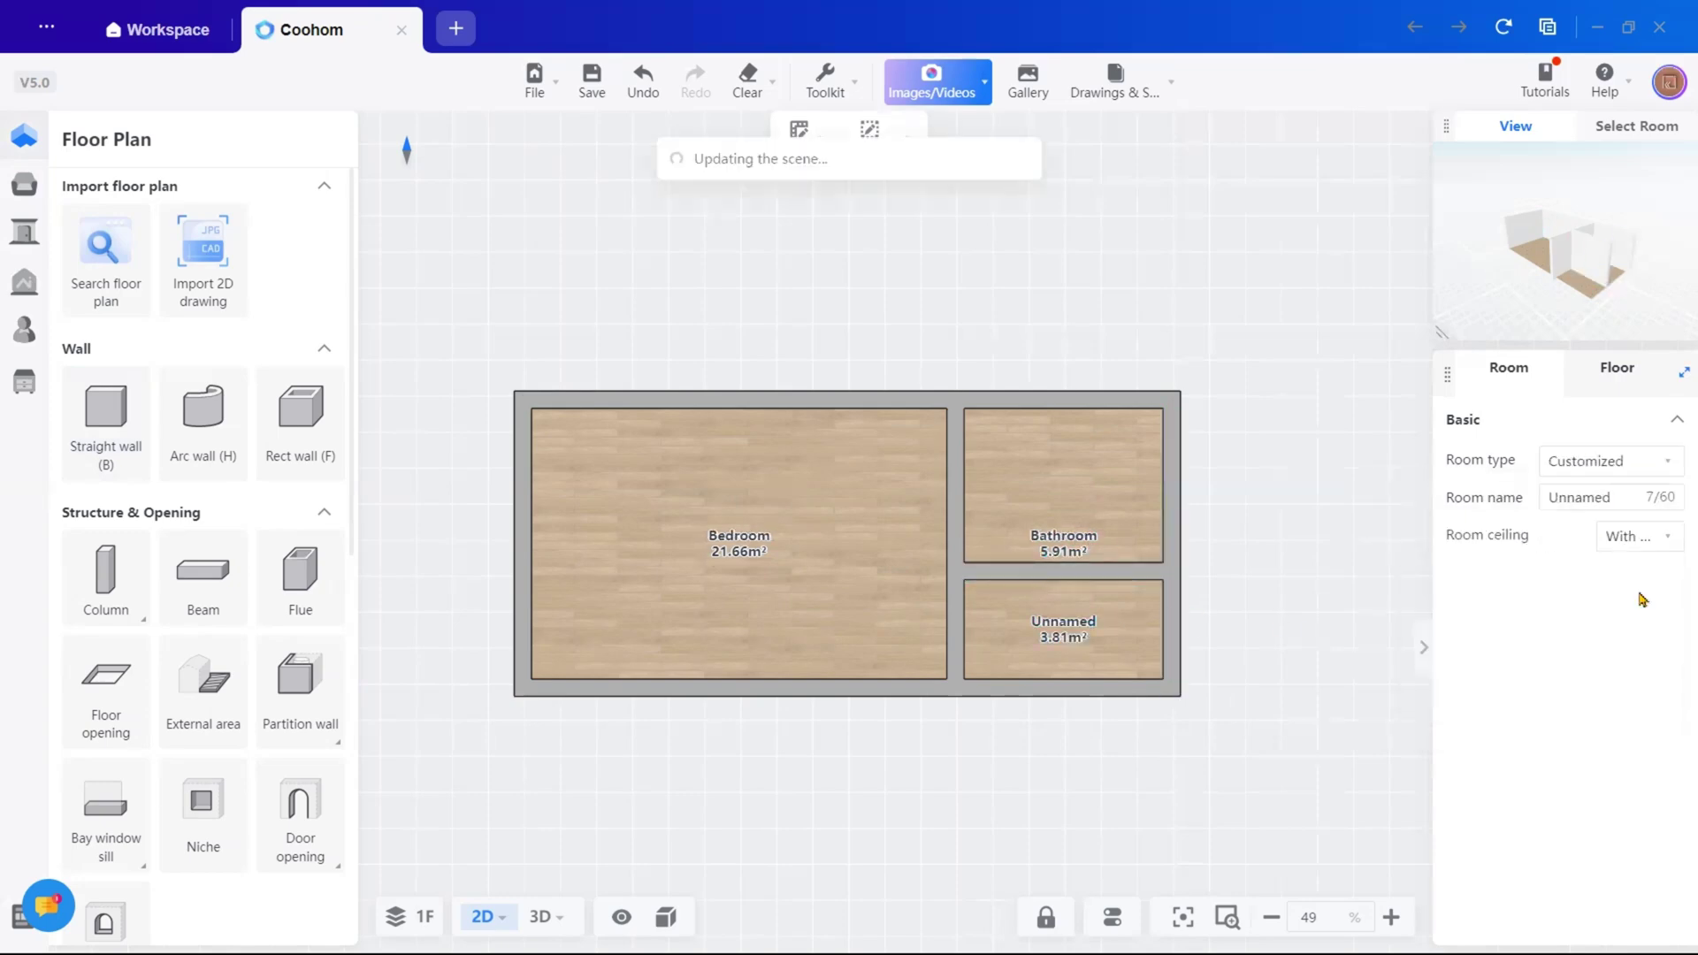
{"action": "left_click", "coordinate": [1662, 473]}
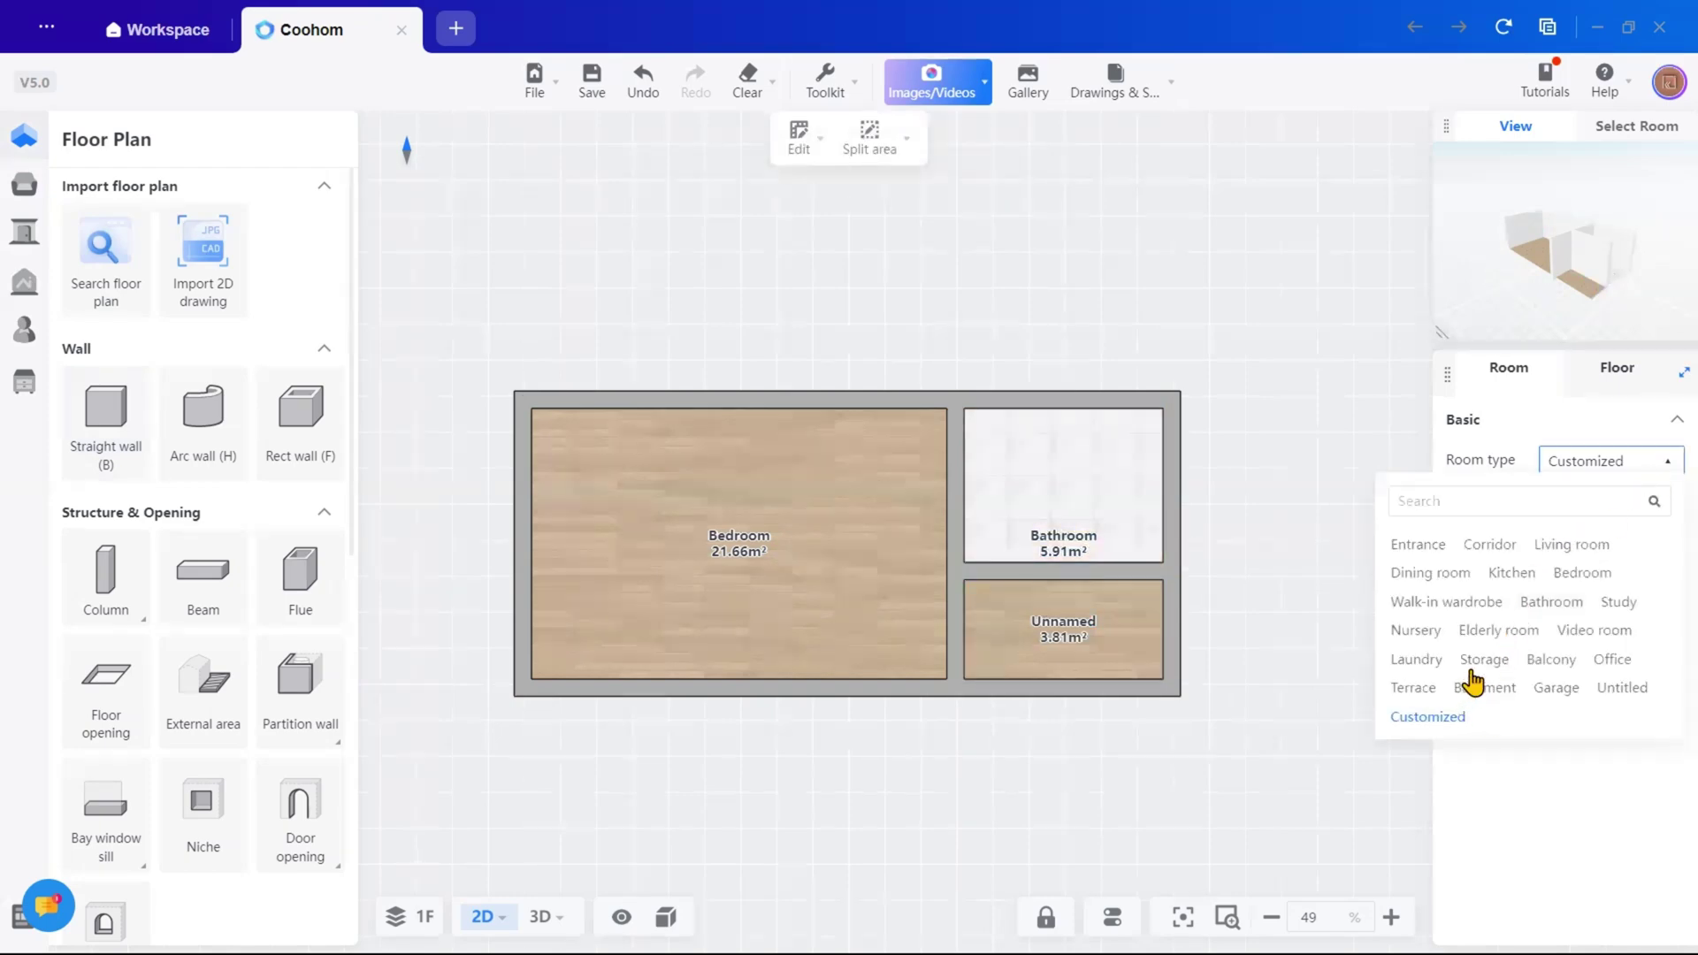
{"action": "left_click", "coordinate": [1459, 613]}
{"action": "left_click", "coordinate": [1252, 281]}
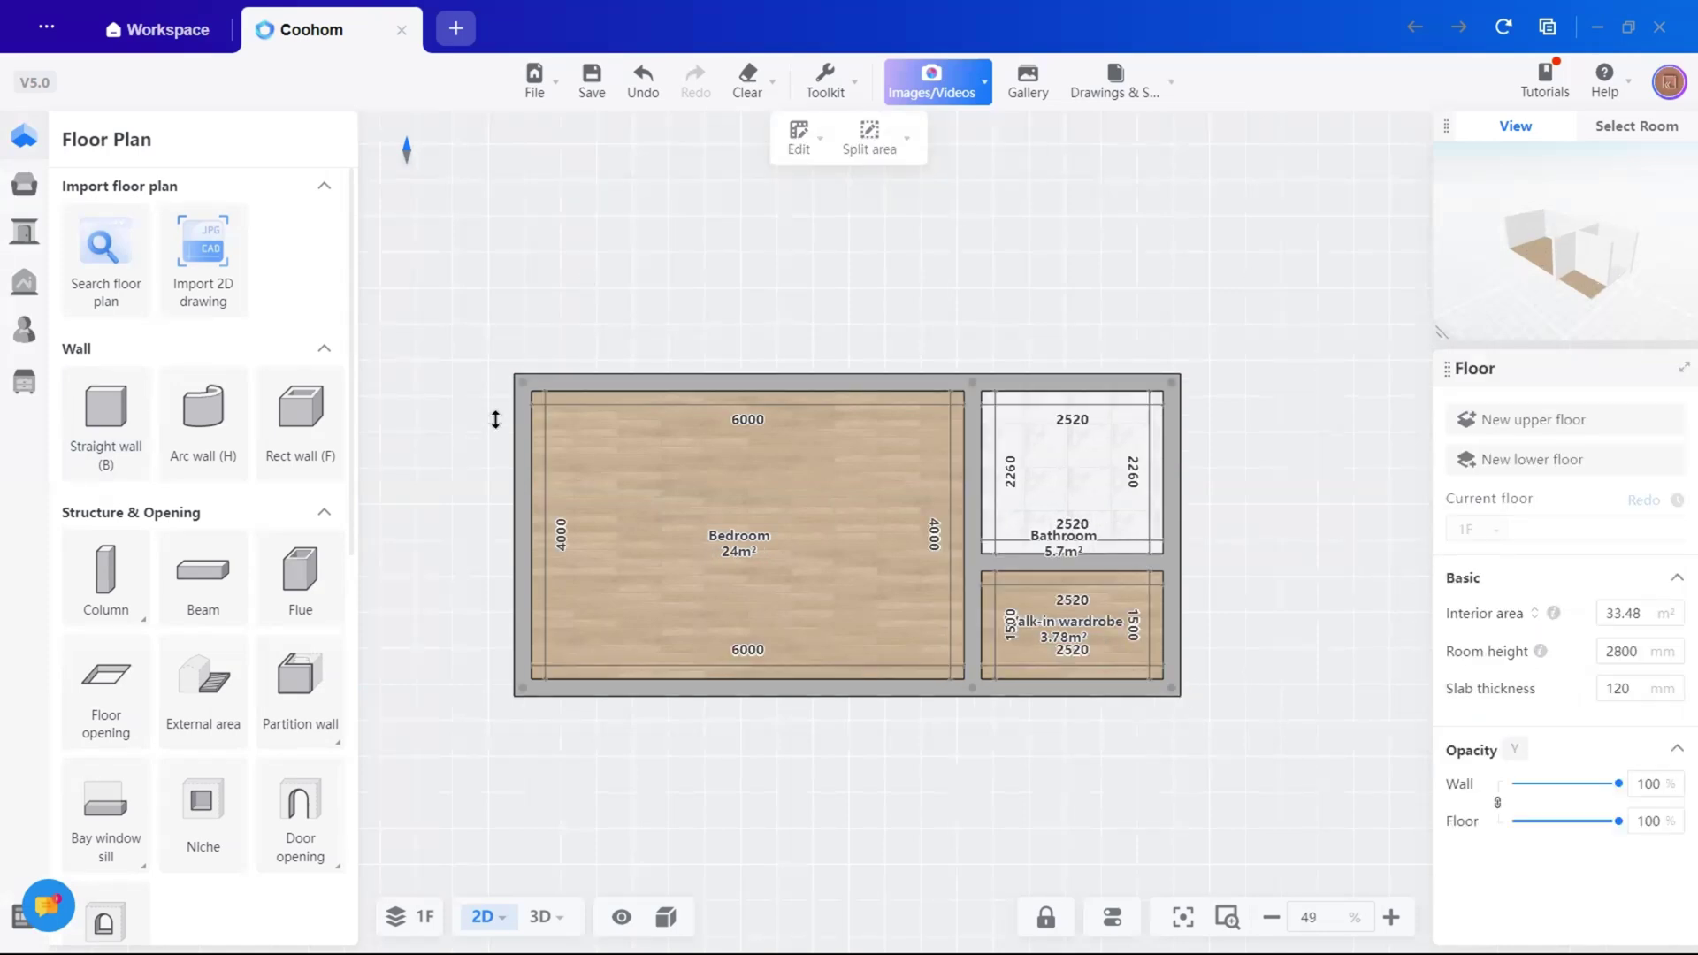
Place a window opening on the bedroom's left wall
{"action": "scroll", "coordinate": [448, 560], "scroll_direction": "up", "scroll_amount": 1}
{"action": "mouse_move", "coordinate": [21, 152]}
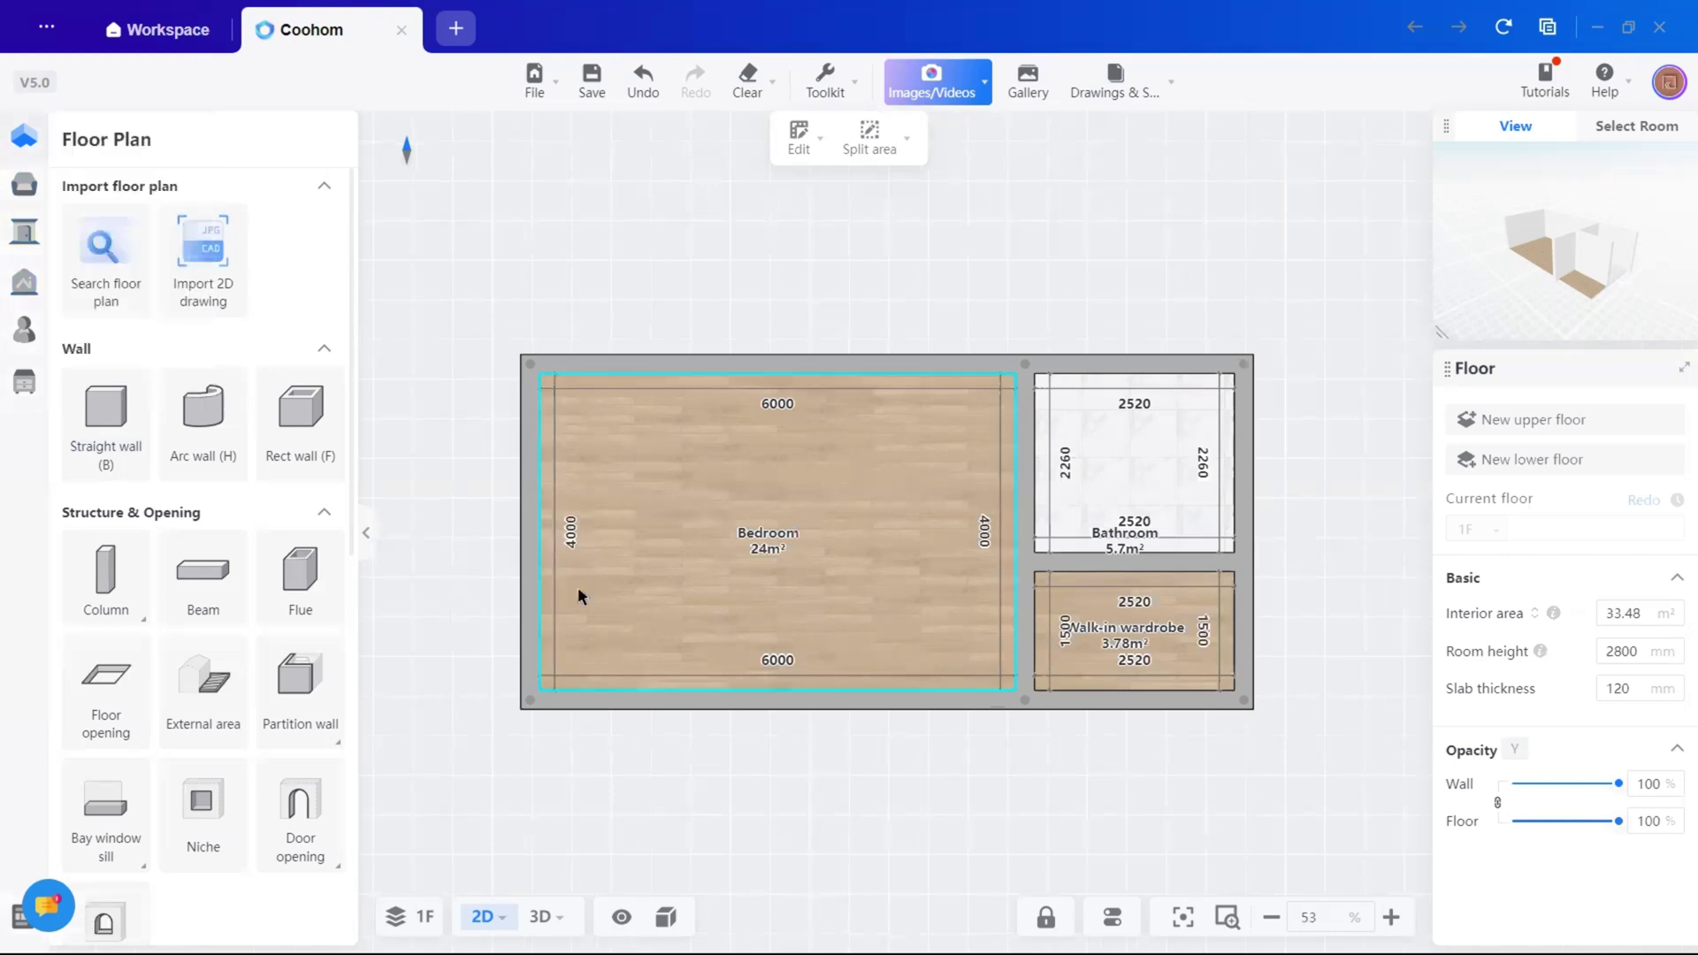
{"action": "scroll", "coordinate": [217, 647], "scroll_direction": "down", "scroll_amount": 6}
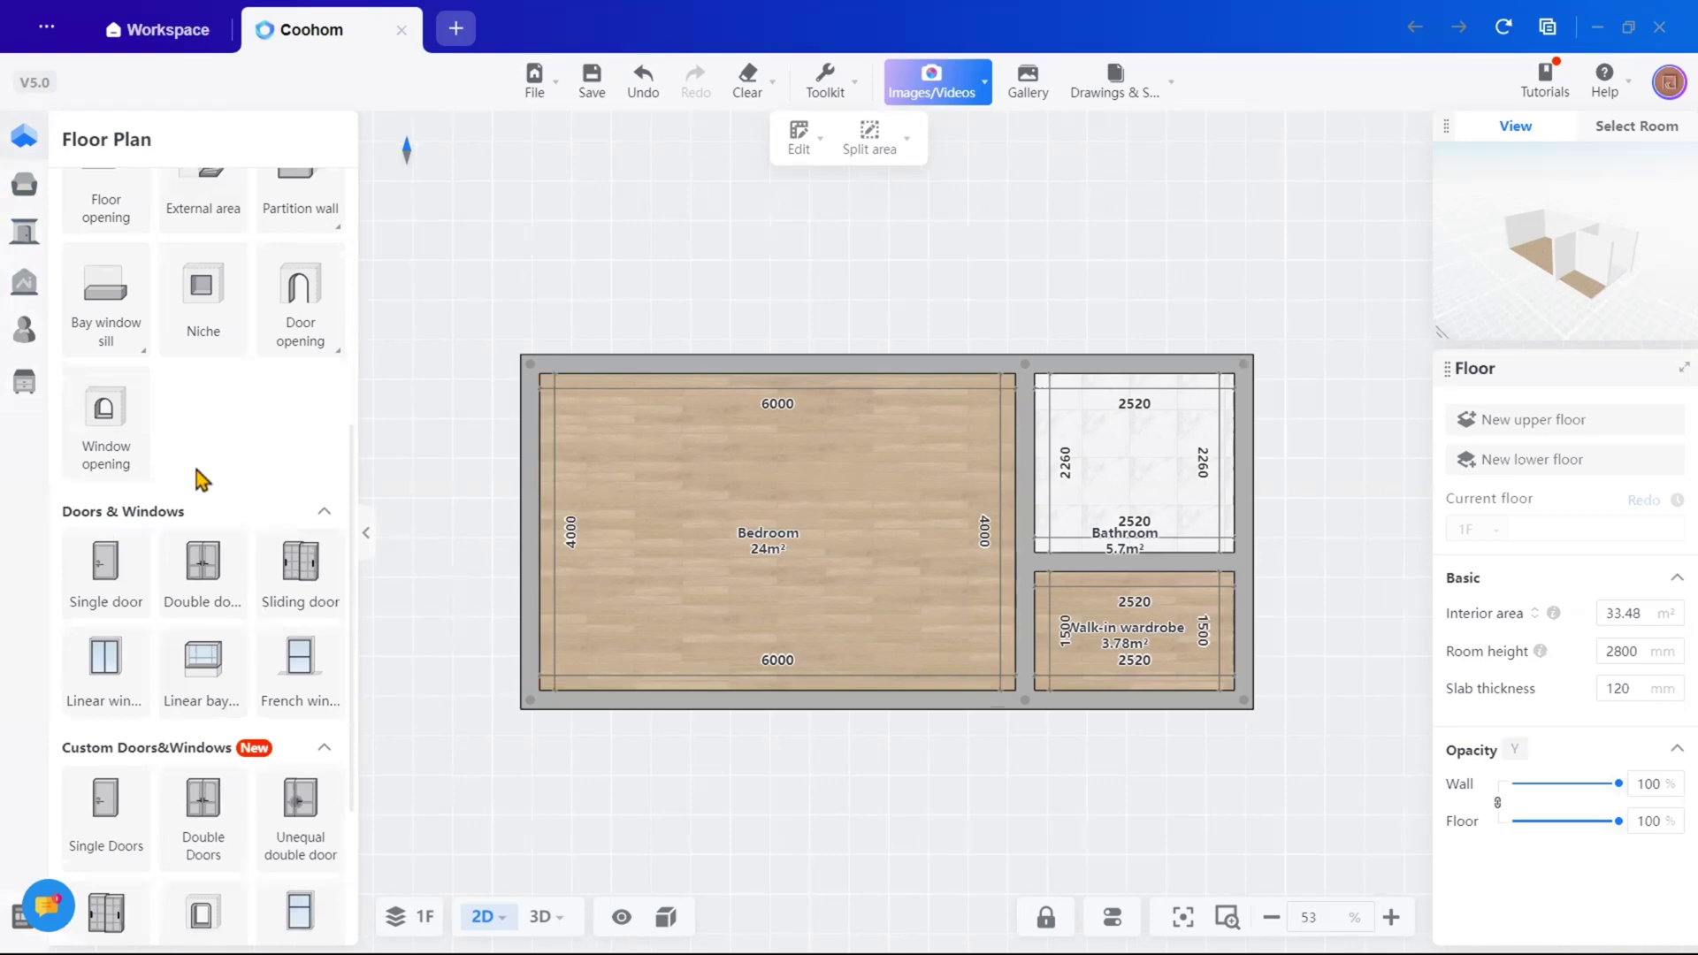
{"action": "left_click", "coordinate": [106, 415]}
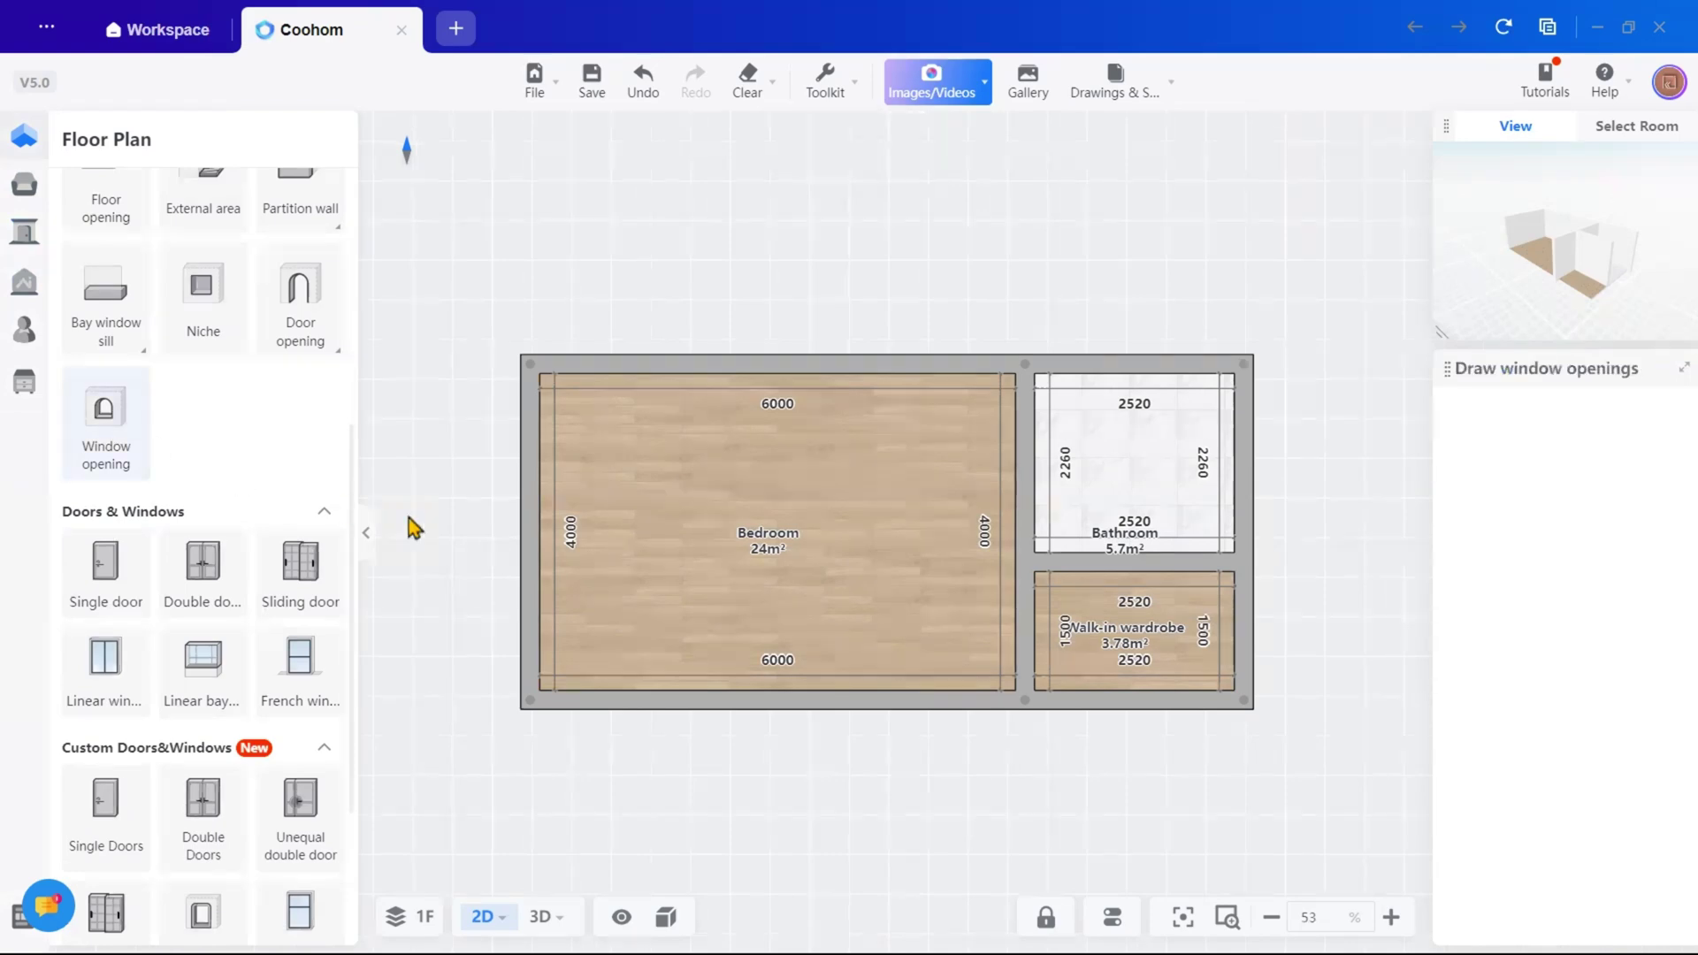
{"action": "scroll", "coordinate": [506, 535], "scroll_direction": "up", "scroll_amount": 1}
{"action": "left_click", "coordinate": [506, 535]}
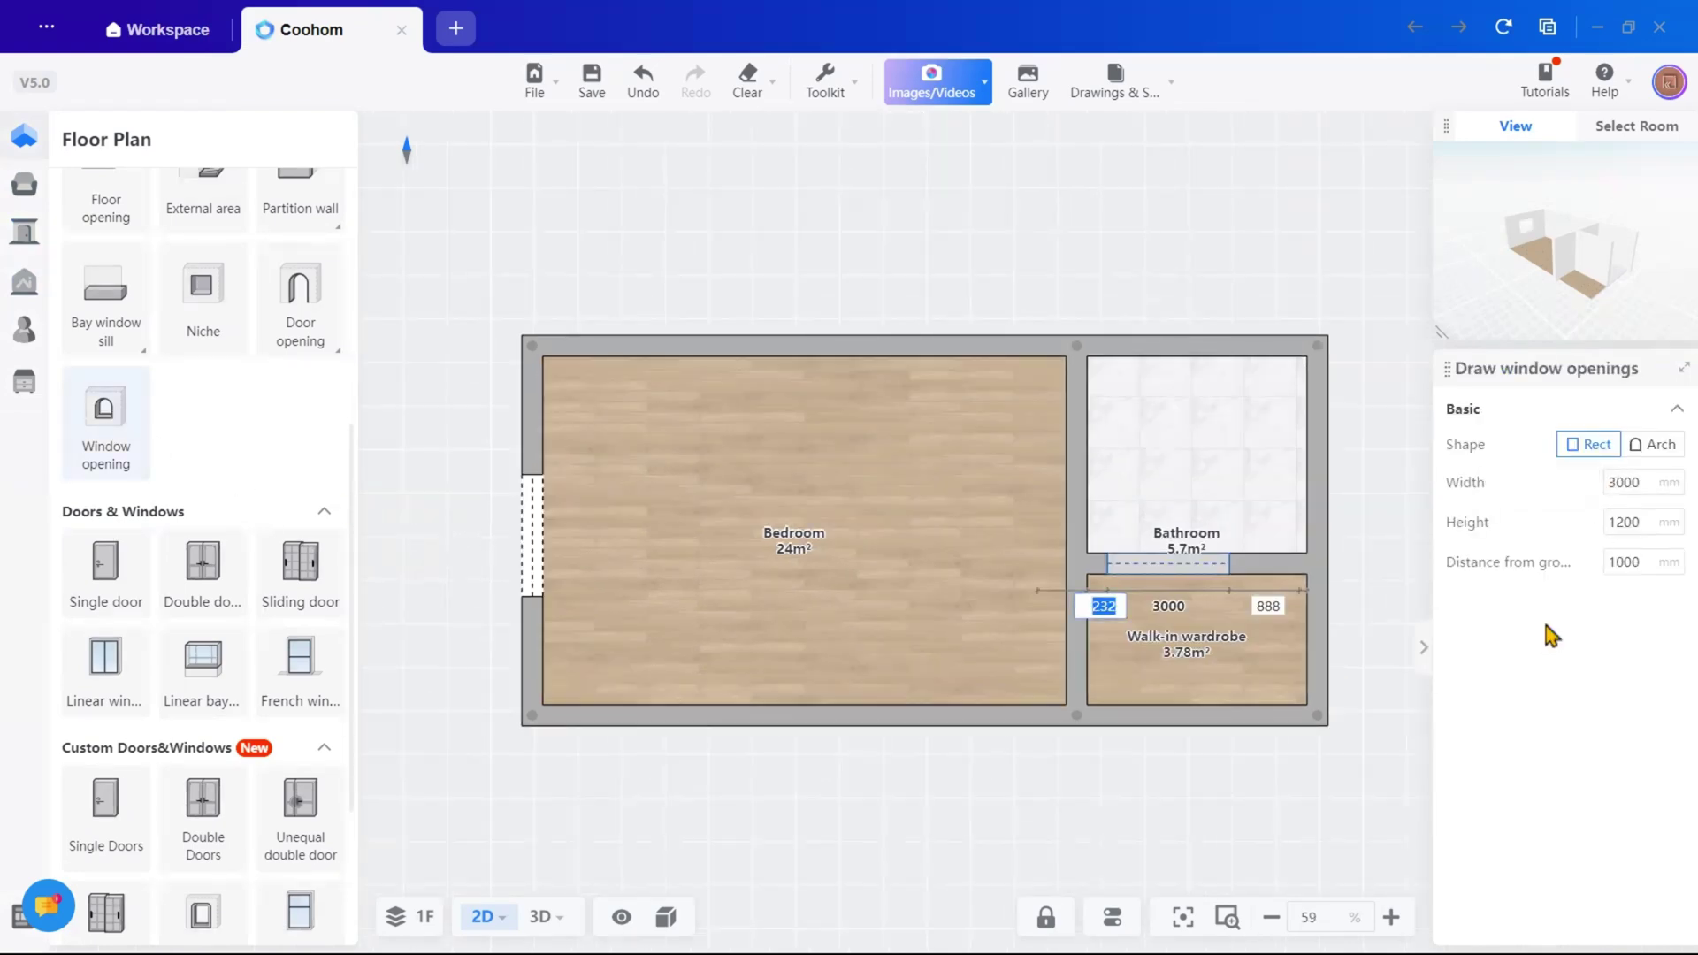
{"action": "key", "text": "Escape"}
Make the window 3000 mm wide, 2100 mm tall at 0 mm from ground, and view in 3D
{"action": "left_click", "coordinate": [531, 535]}
{"action": "left_click", "coordinate": [1627, 482]}
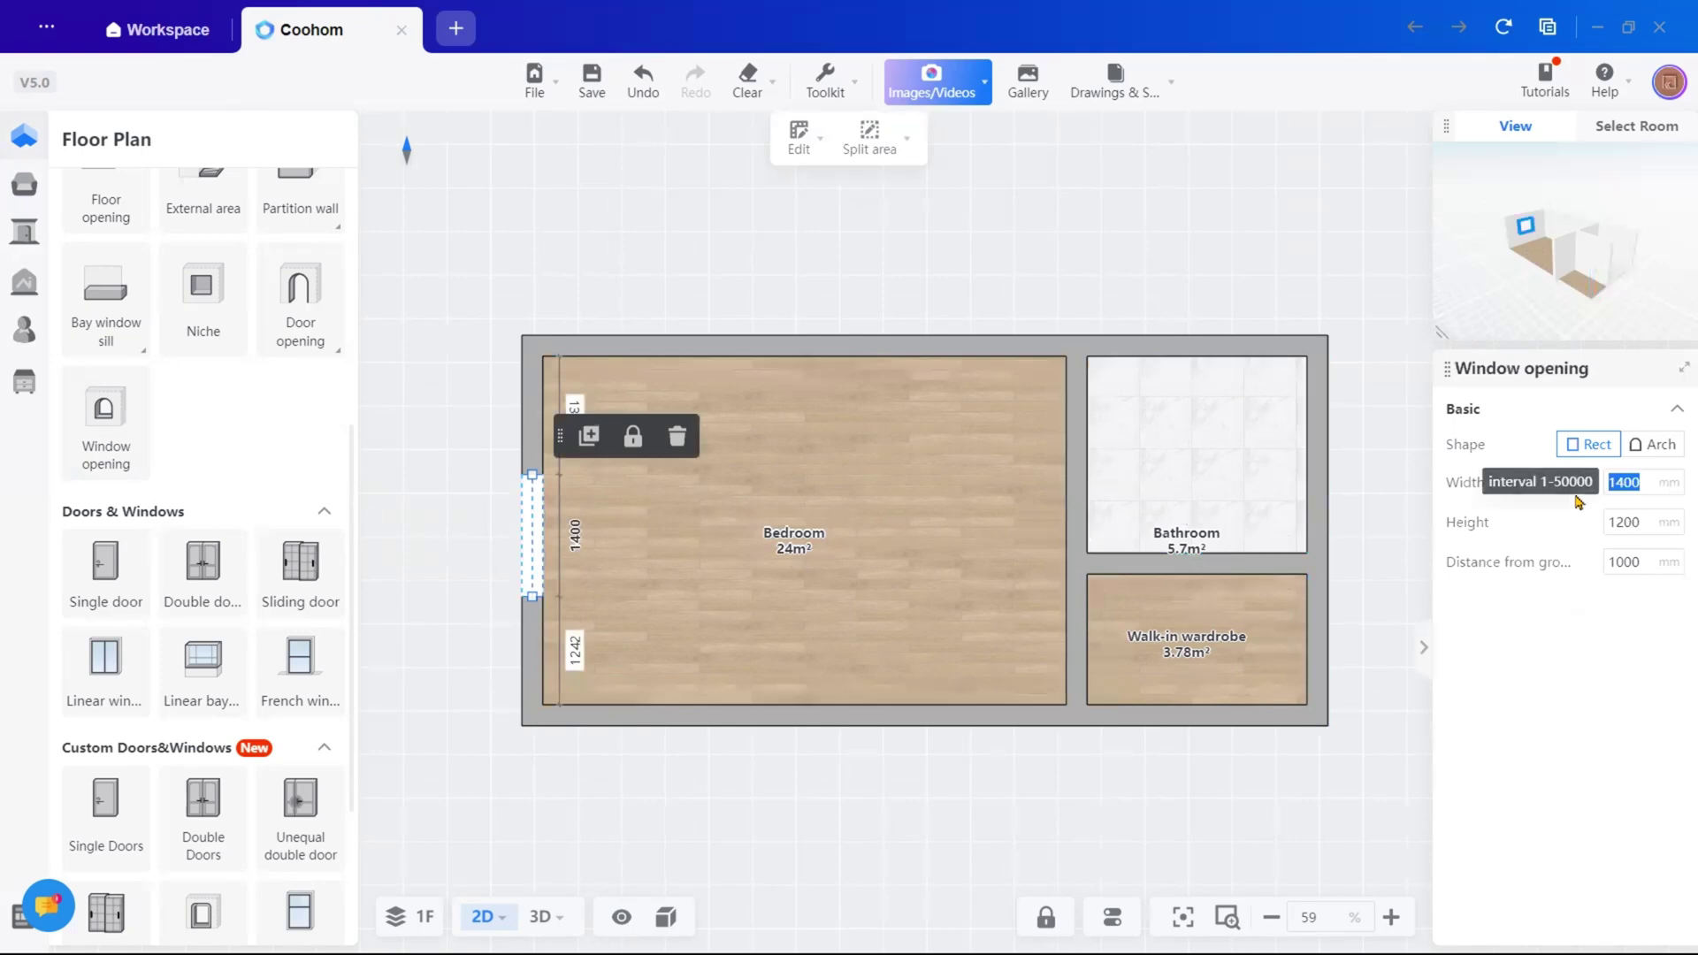
{"action": "type", "text": "3000"}
{"action": "key", "text": "Return"}
{"action": "left_click", "coordinate": [1627, 563]}
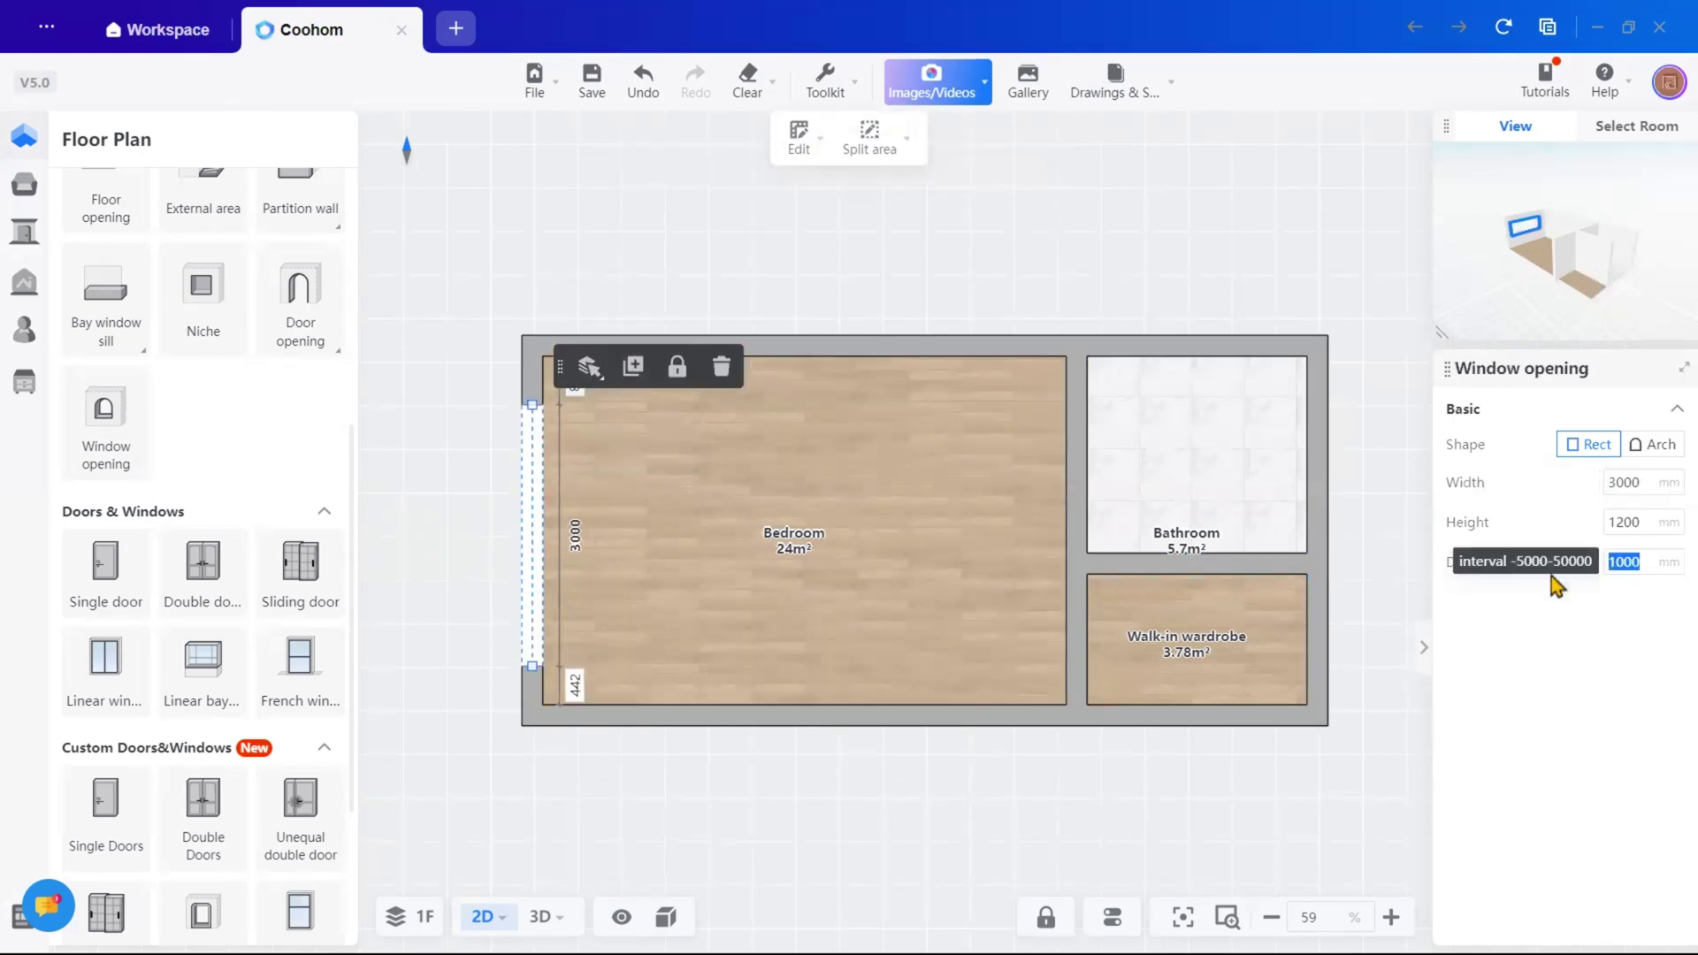
{"action": "key", "text": "BackSpace"}
{"action": "type", "text": "0"}
{"action": "key", "text": "Return"}
{"action": "left_click", "coordinate": [1631, 522]}
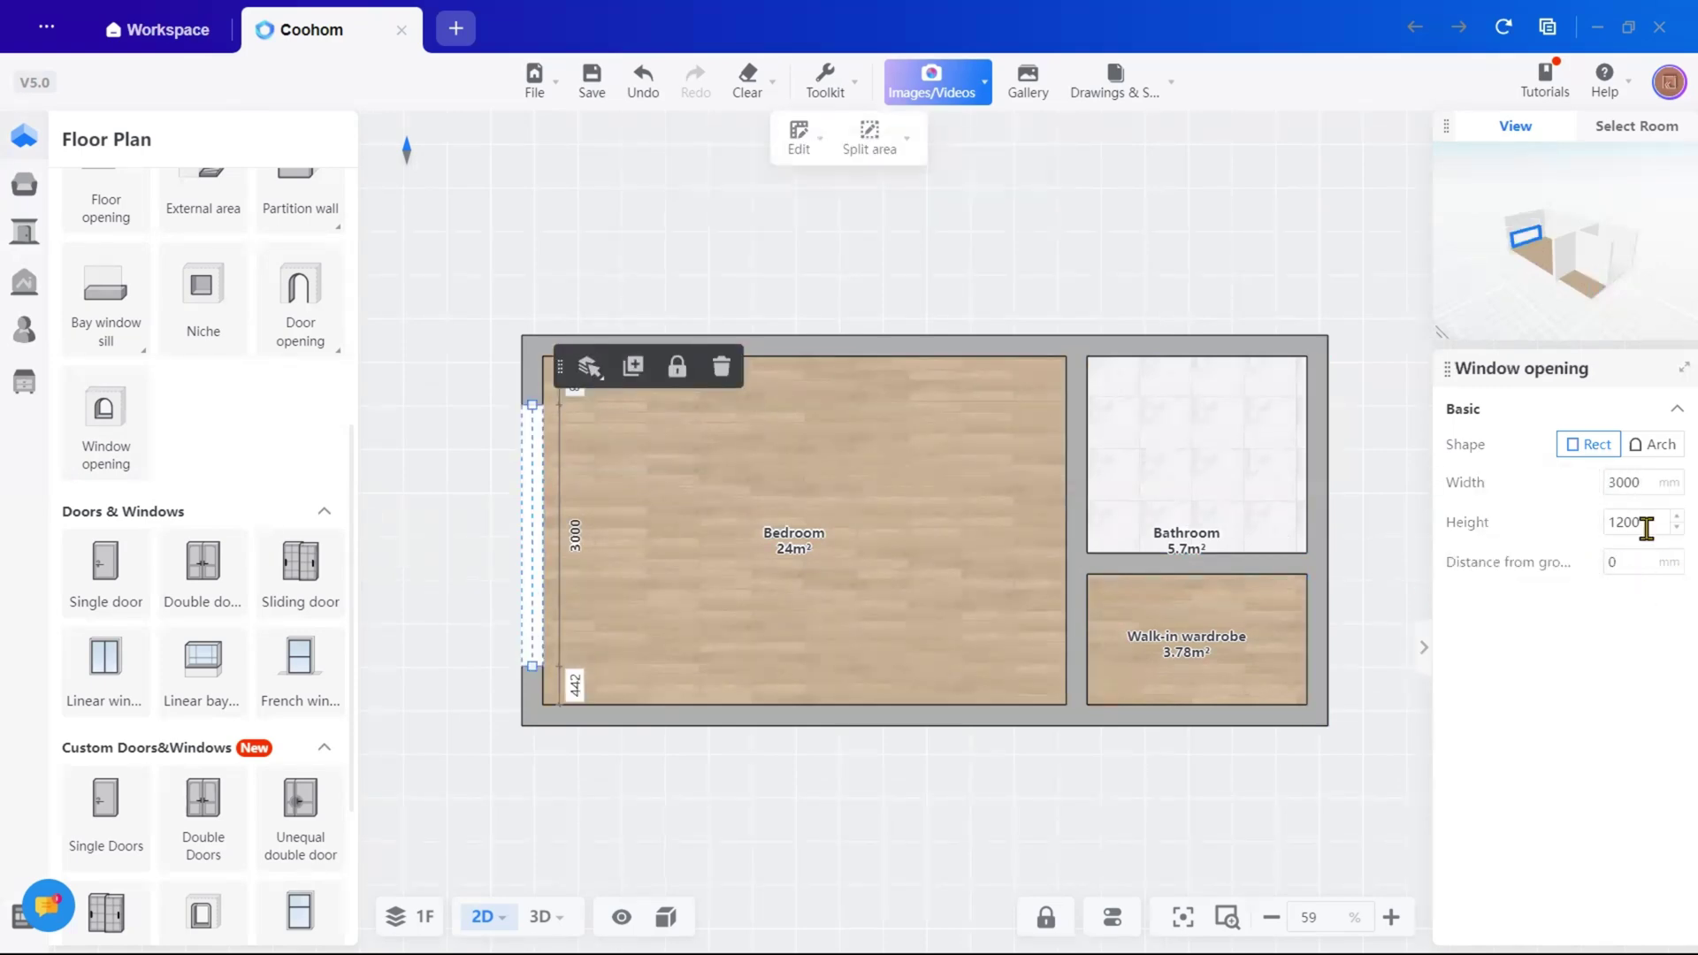
{"action": "type", "text": "2100"}
{"action": "left_click", "coordinate": [1570, 261]}
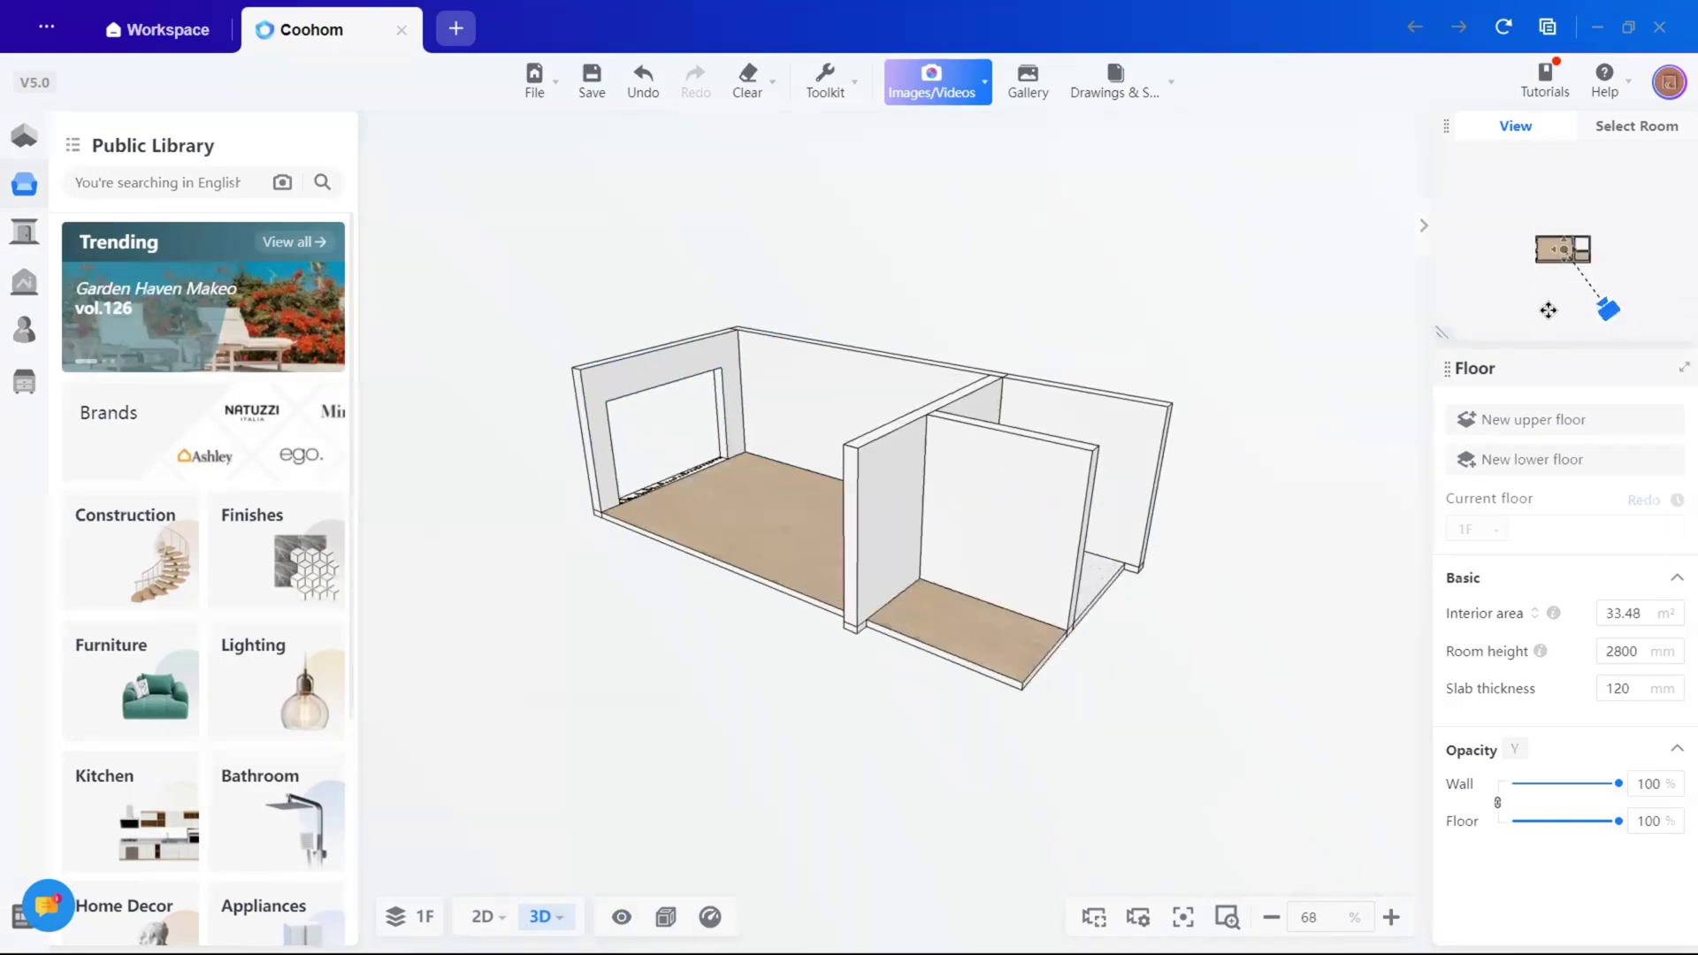
{"action": "left_click_drag", "start_coordinate": [1608, 305], "coordinate": [1588, 274]}
Return to the 2D plan and set up 900 × 2100 mm door openings
{"action": "left_click", "coordinate": [1562, 249]}
{"action": "left_click", "coordinate": [73, 139]}
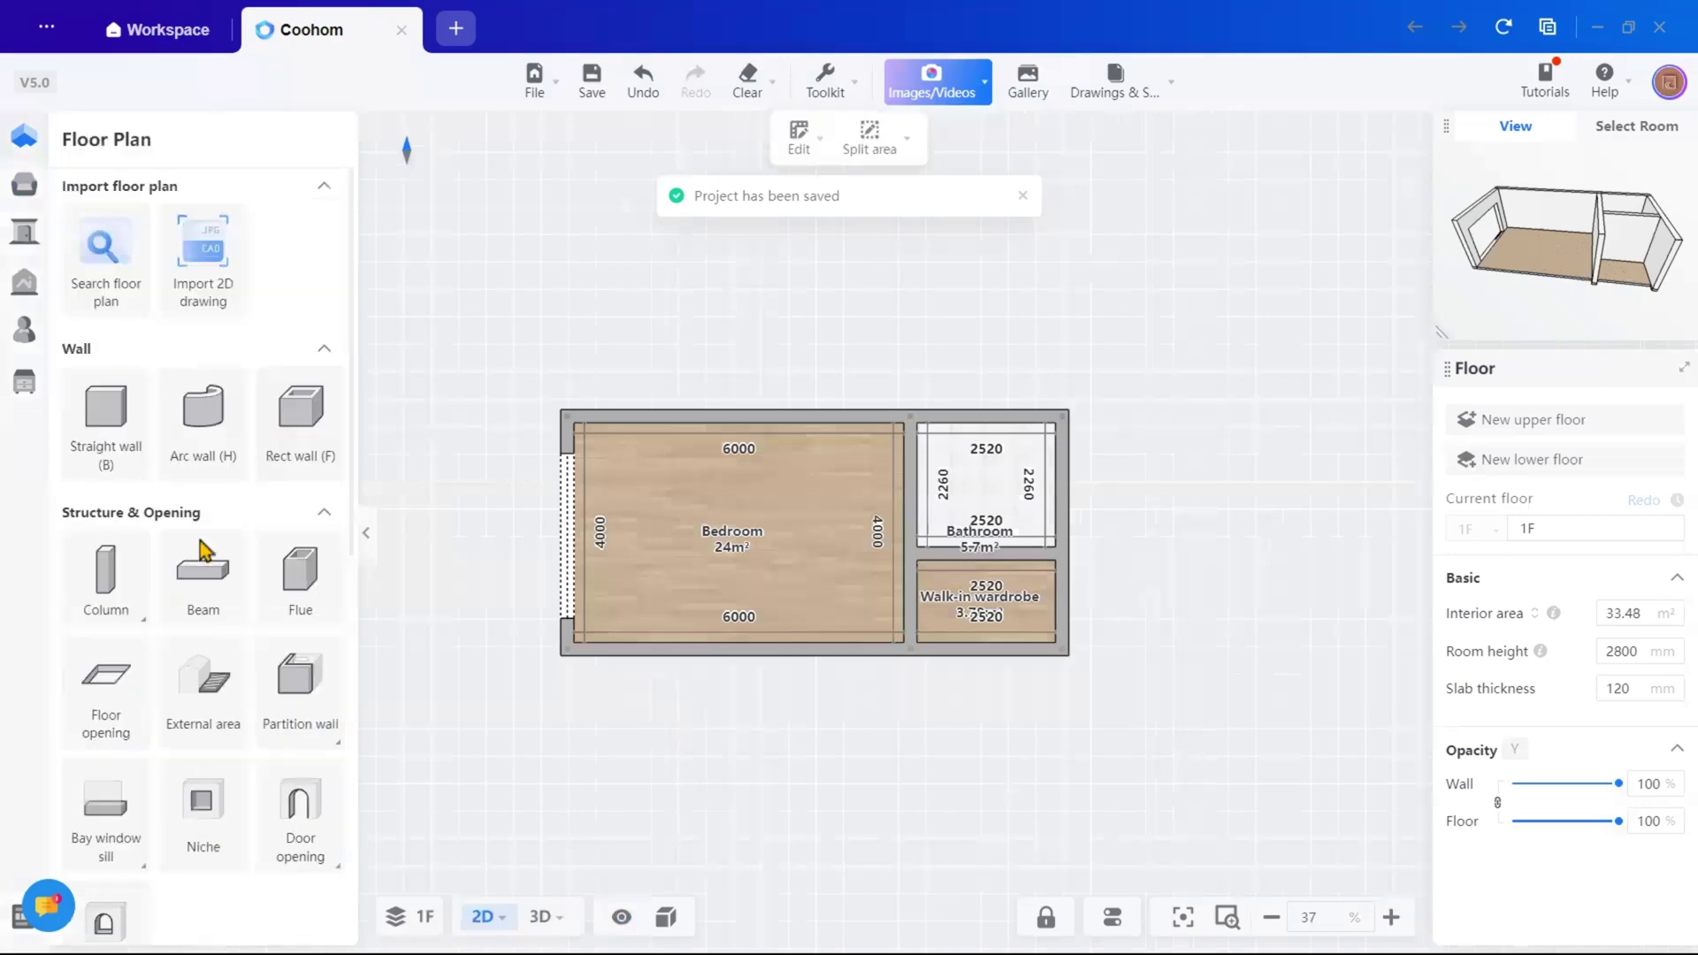
{"action": "scroll", "coordinate": [203, 553], "scroll_direction": "down", "scroll_amount": 3}
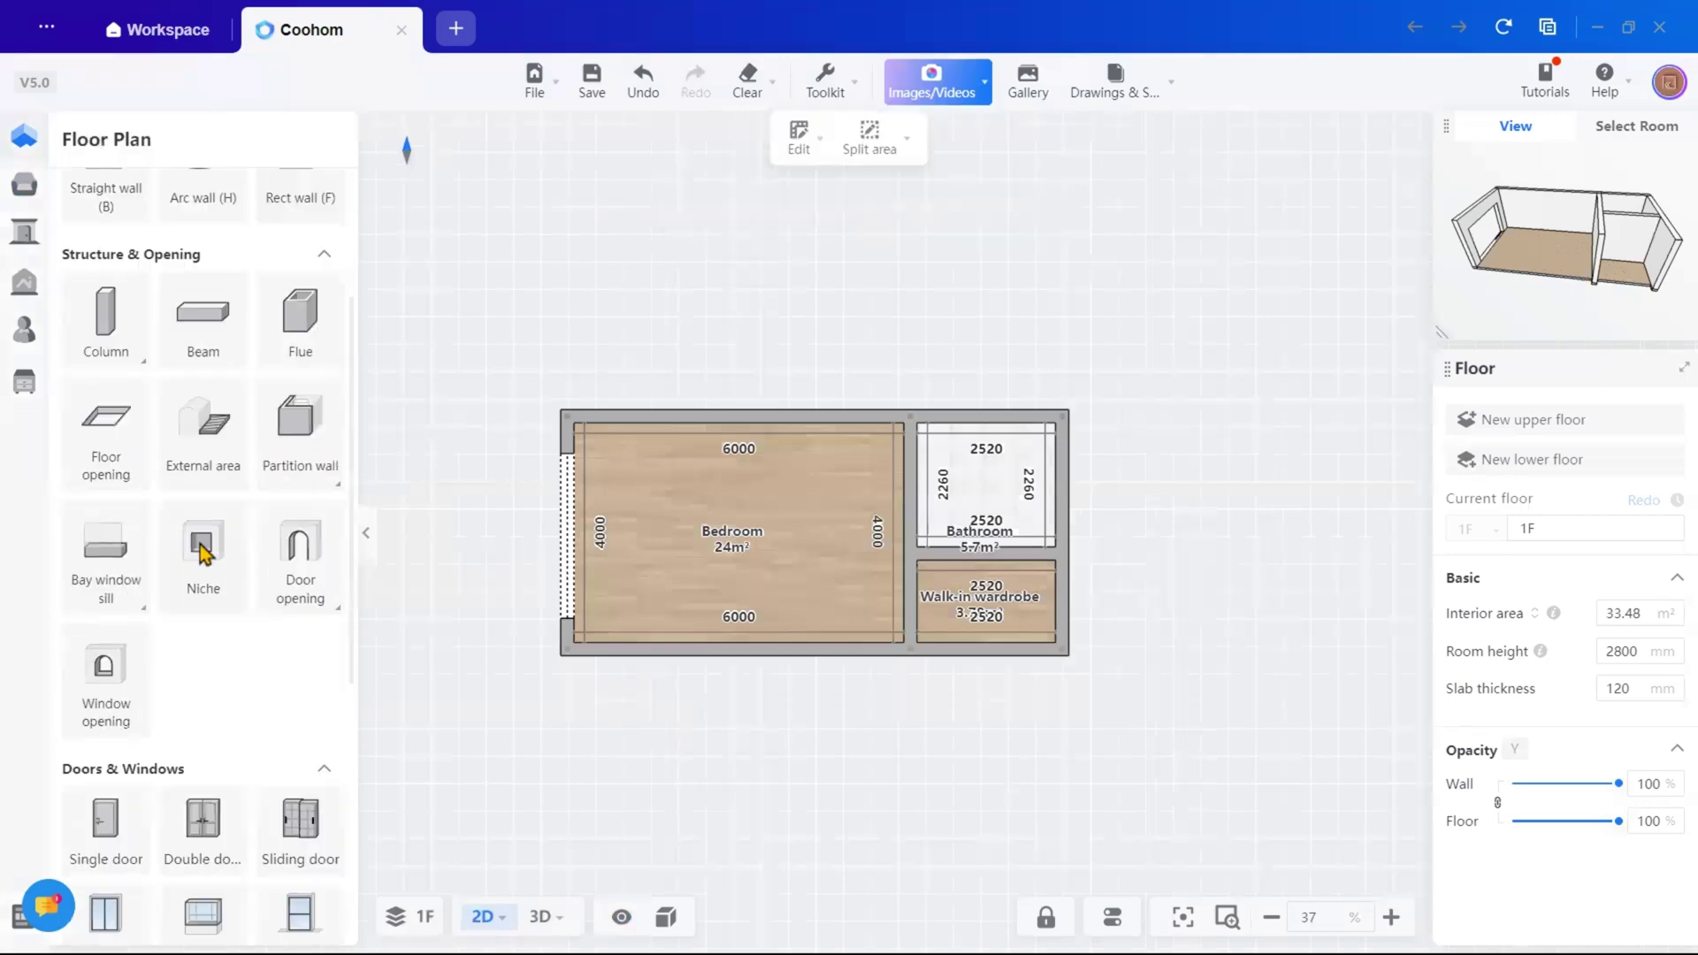
{"action": "left_click", "coordinate": [299, 550]}
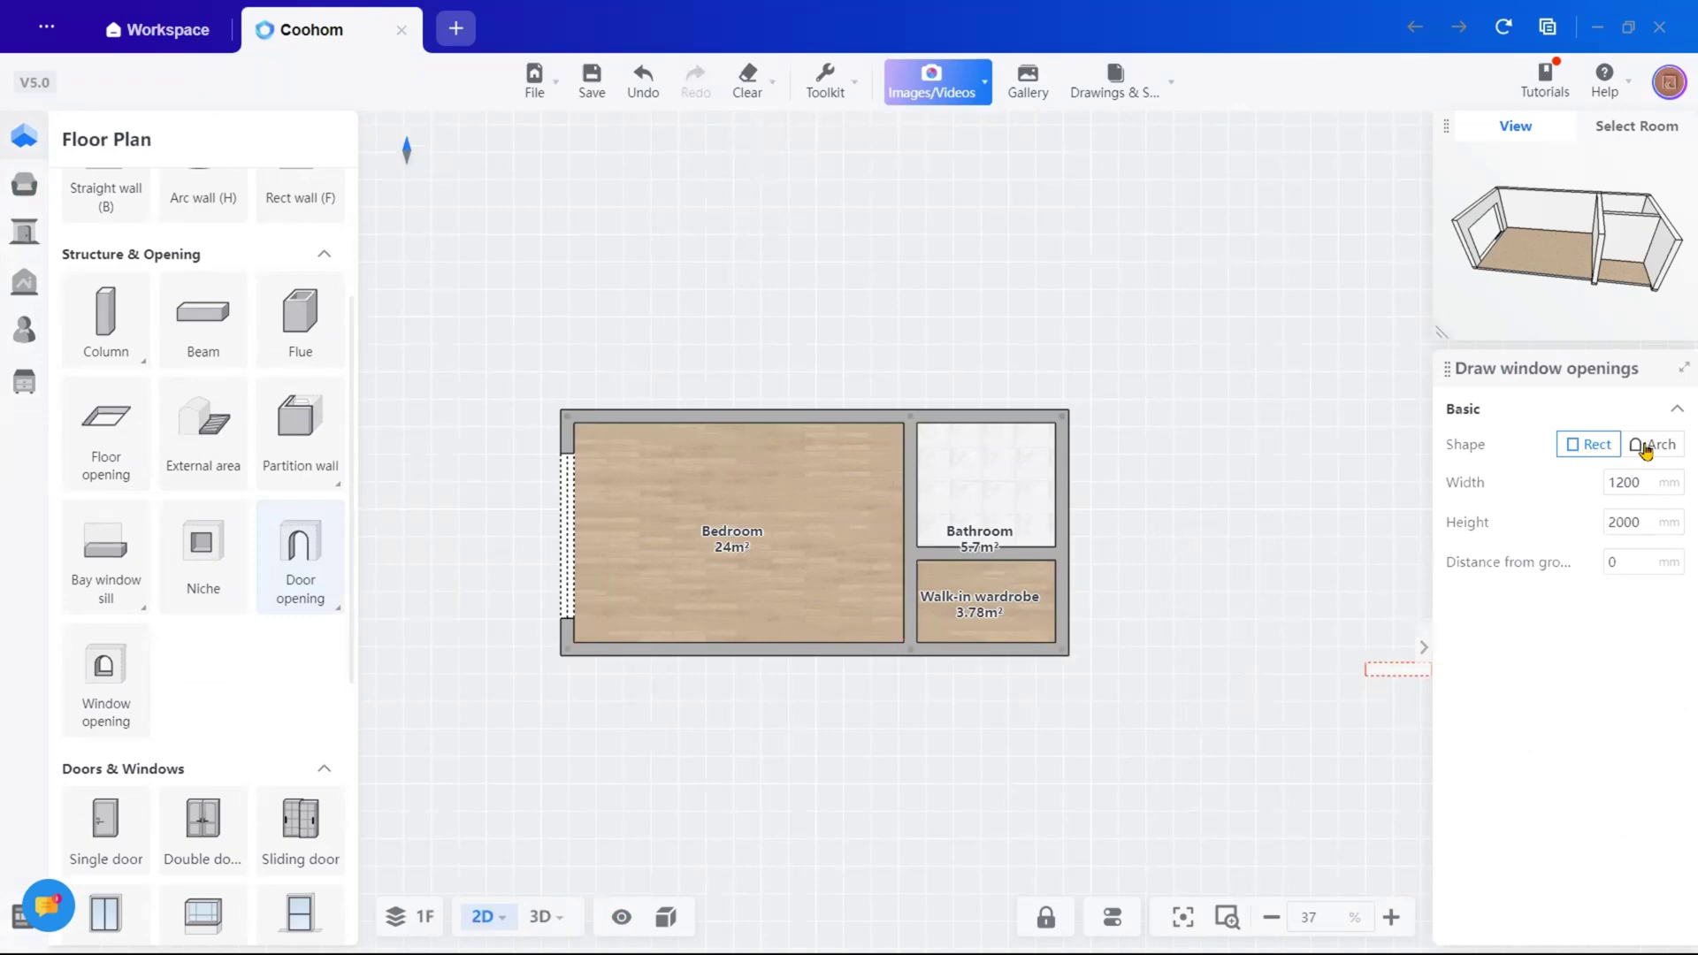
{"action": "key", "text": "BackSpace"}
{"action": "left_click_drag", "start_coordinate": [1643, 489], "coordinate": [1592, 529]}
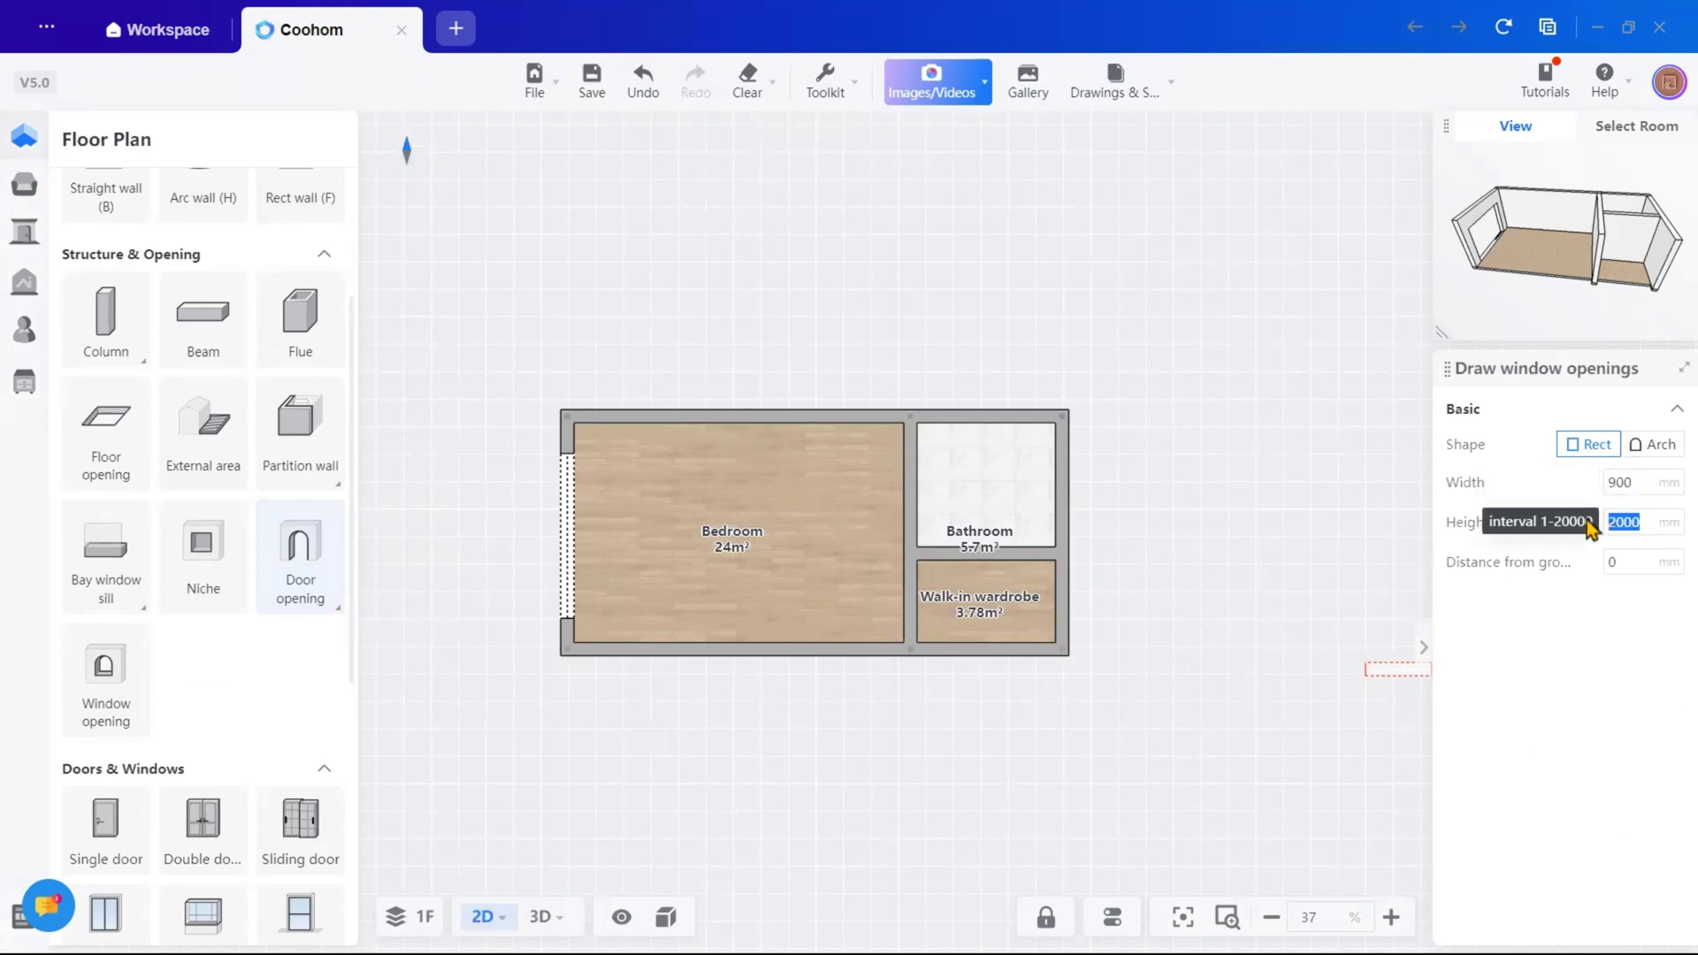
Place the door openings, including one in the bathroom–wardrobe wall
{"action": "scroll", "coordinate": [973, 591], "scroll_direction": "up", "scroll_amount": 4}
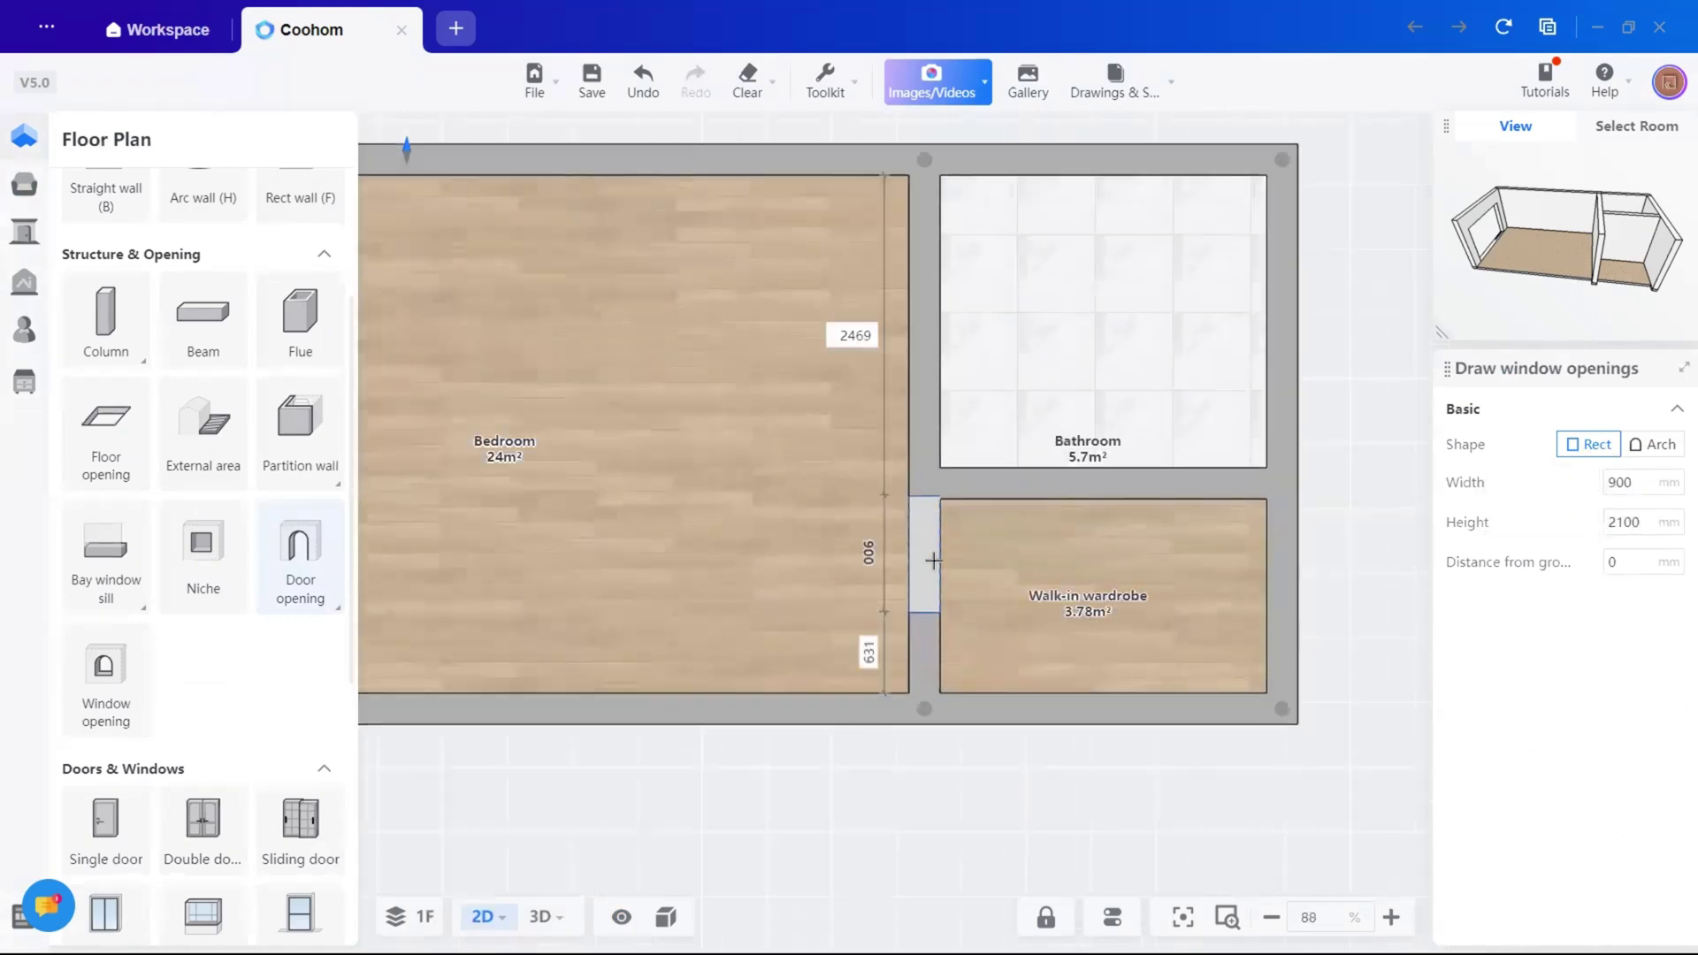
{"action": "scroll", "coordinate": [1369, 597], "scroll_direction": "down", "scroll_amount": 3}
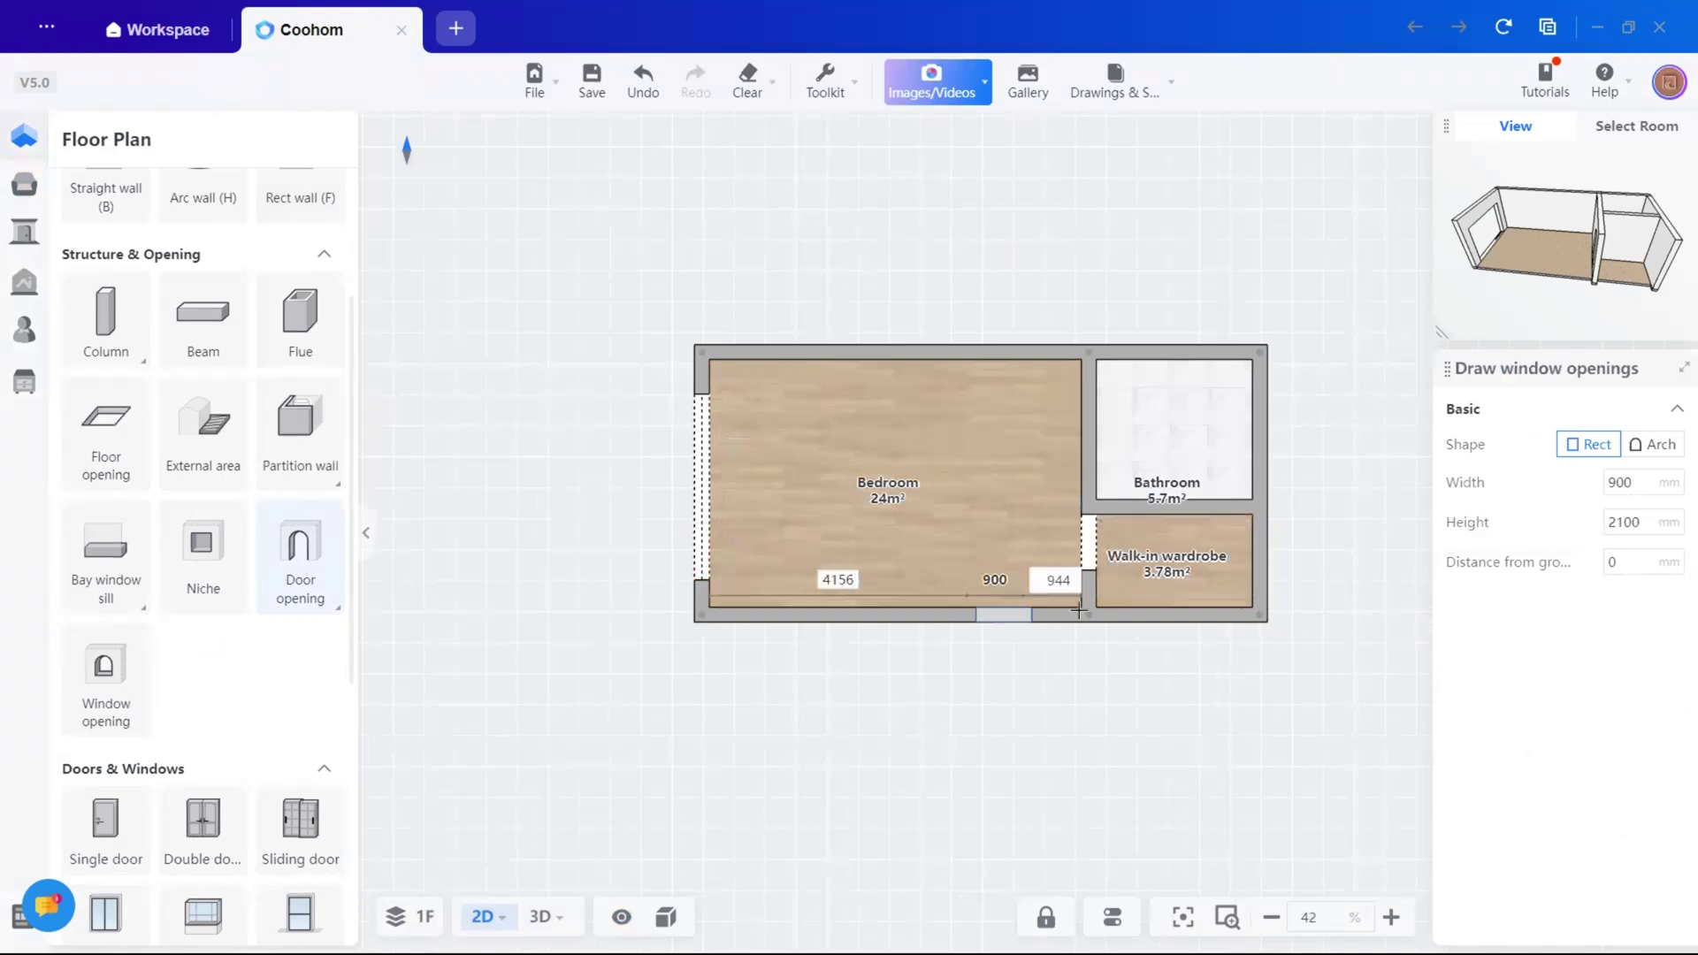
{"action": "scroll", "coordinate": [1047, 621], "scroll_direction": "up", "scroll_amount": 3}
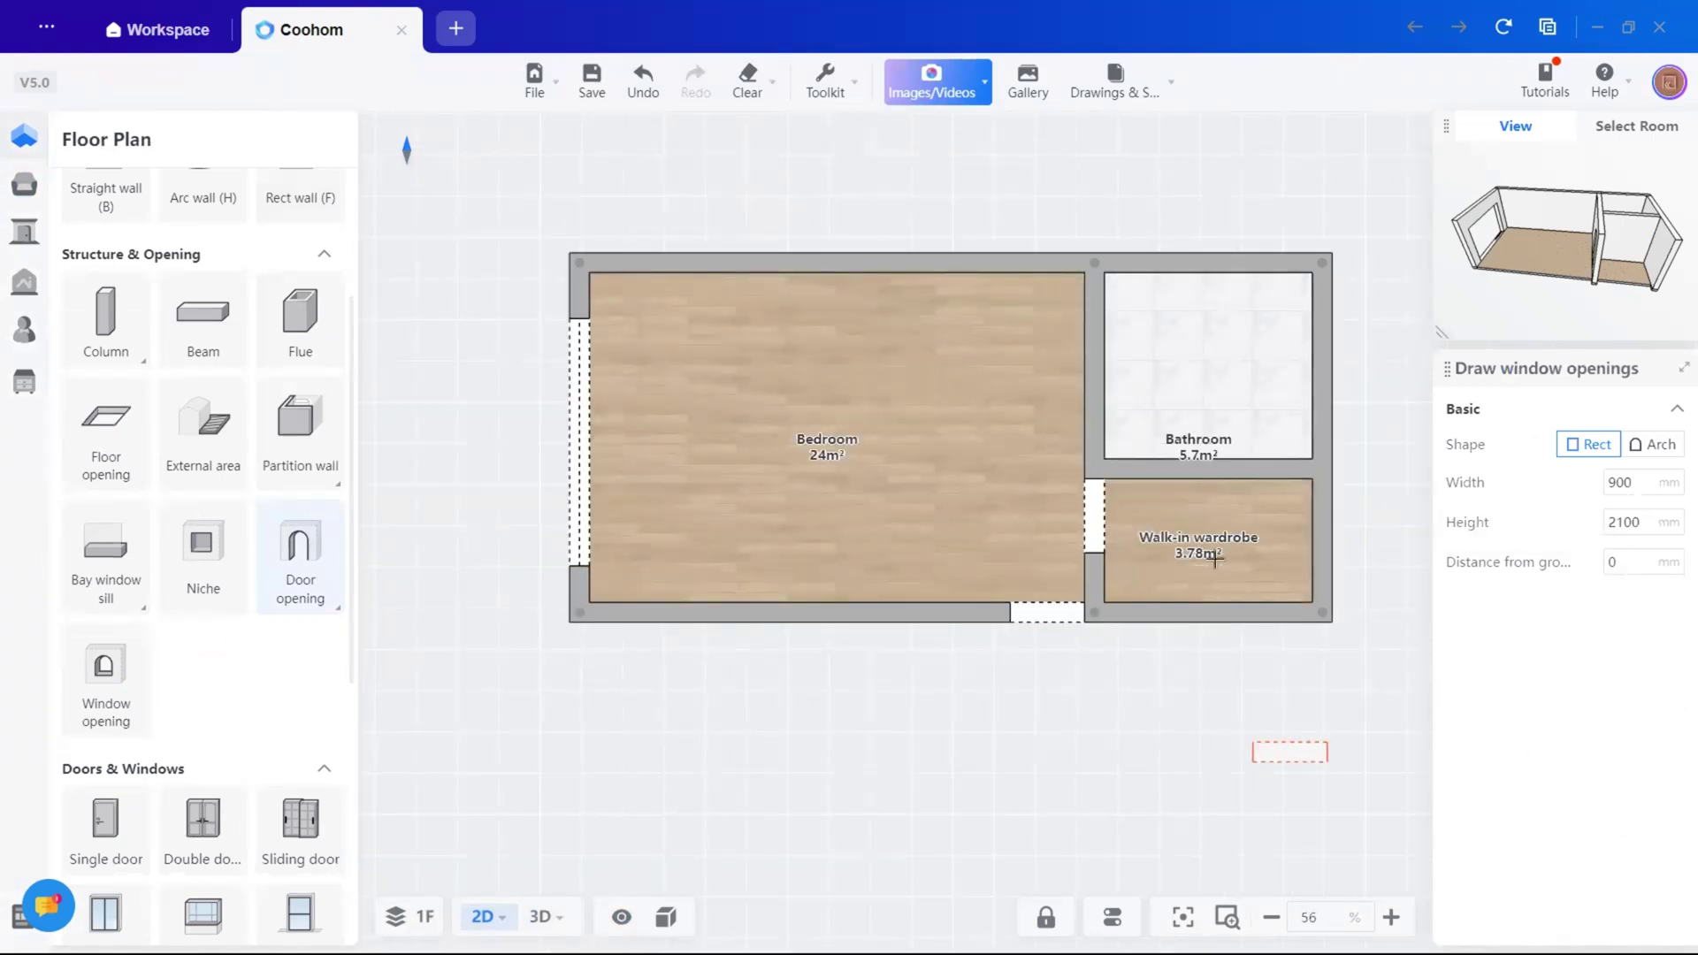
{"action": "left_click", "coordinate": [1214, 469]}
{"action": "scroll", "coordinate": [226, 345], "scroll_direction": "down", "scroll_amount": 5}
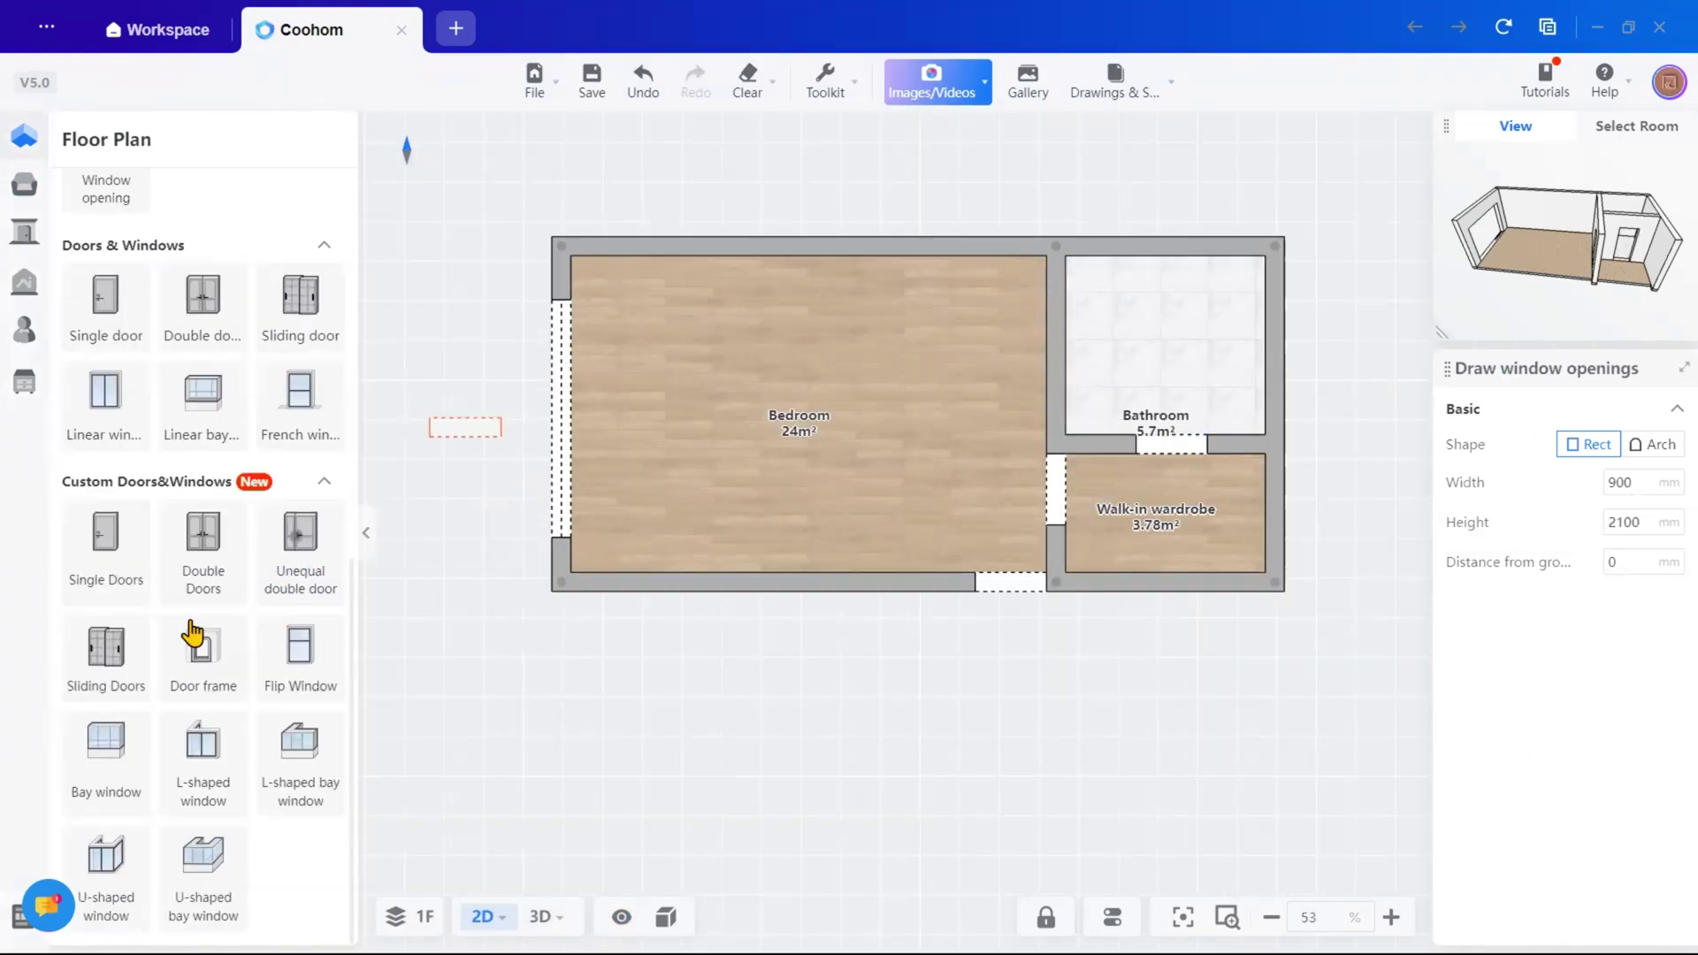
{"action": "scroll", "coordinate": [191, 635], "scroll_direction": "up", "scroll_amount": 5}
{"action": "left_click", "coordinate": [26, 196]}
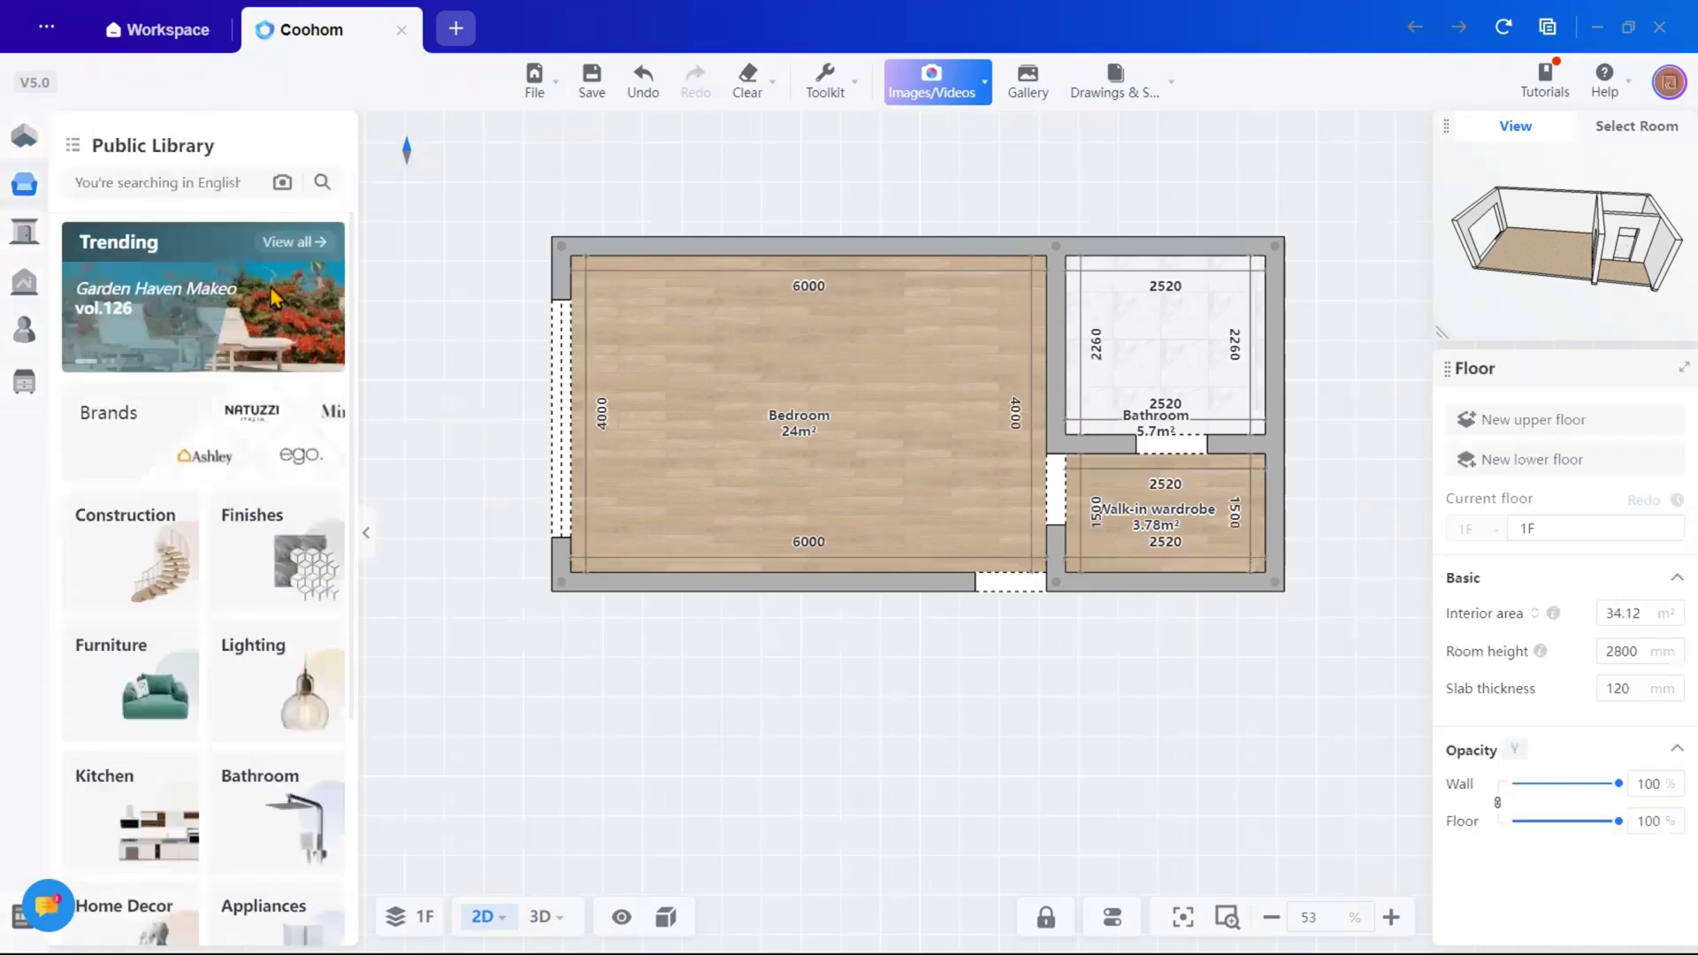
Place a grey double bed from Furniture against the bedroom's top wall
{"action": "scroll", "coordinate": [192, 610], "scroll_direction": "down", "scroll_amount": 3}
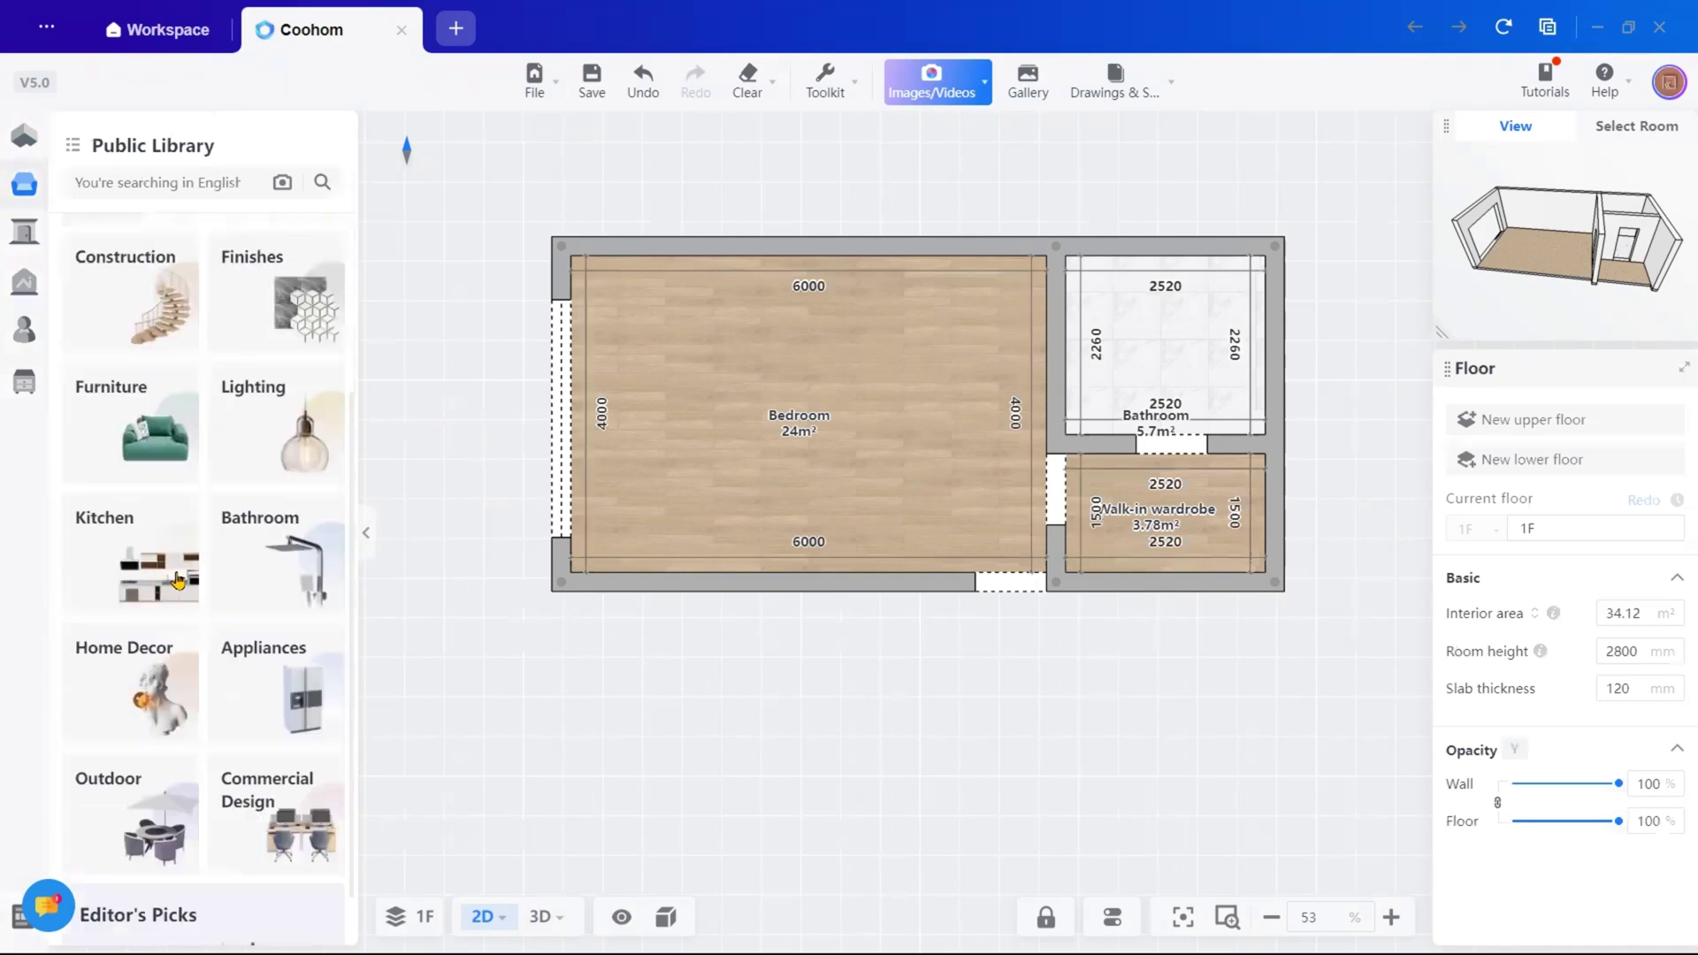
{"action": "left_click", "coordinate": [126, 432]}
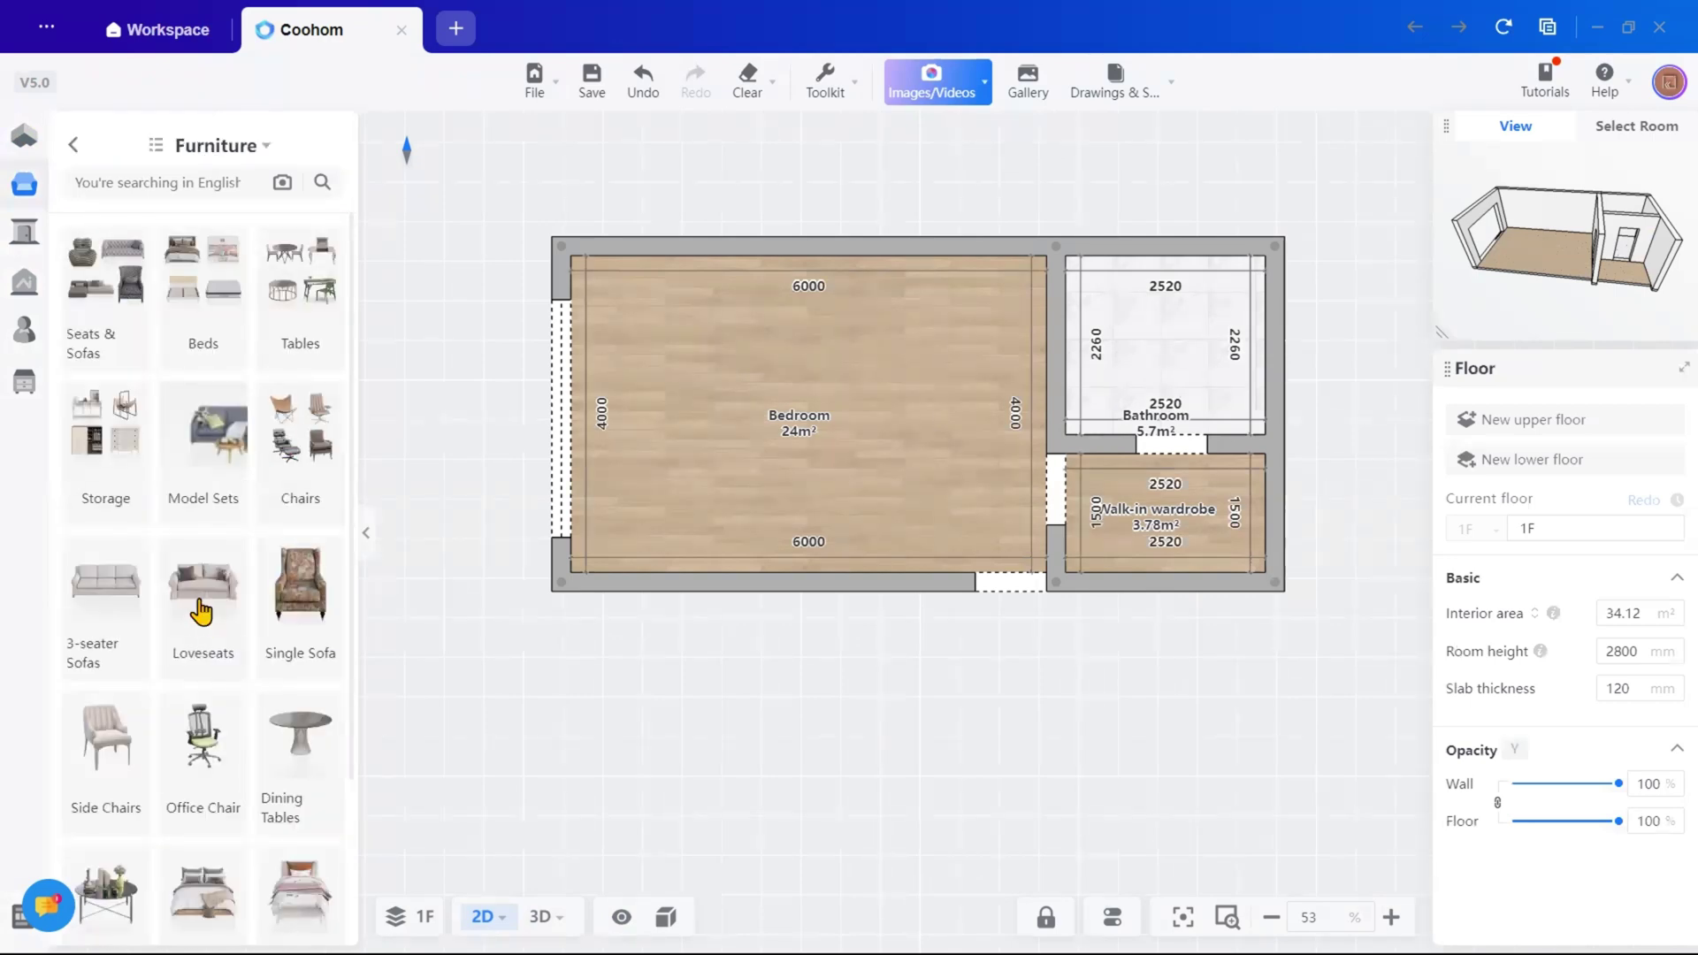
{"action": "scroll", "coordinate": [201, 609], "scroll_direction": "down", "scroll_amount": 2}
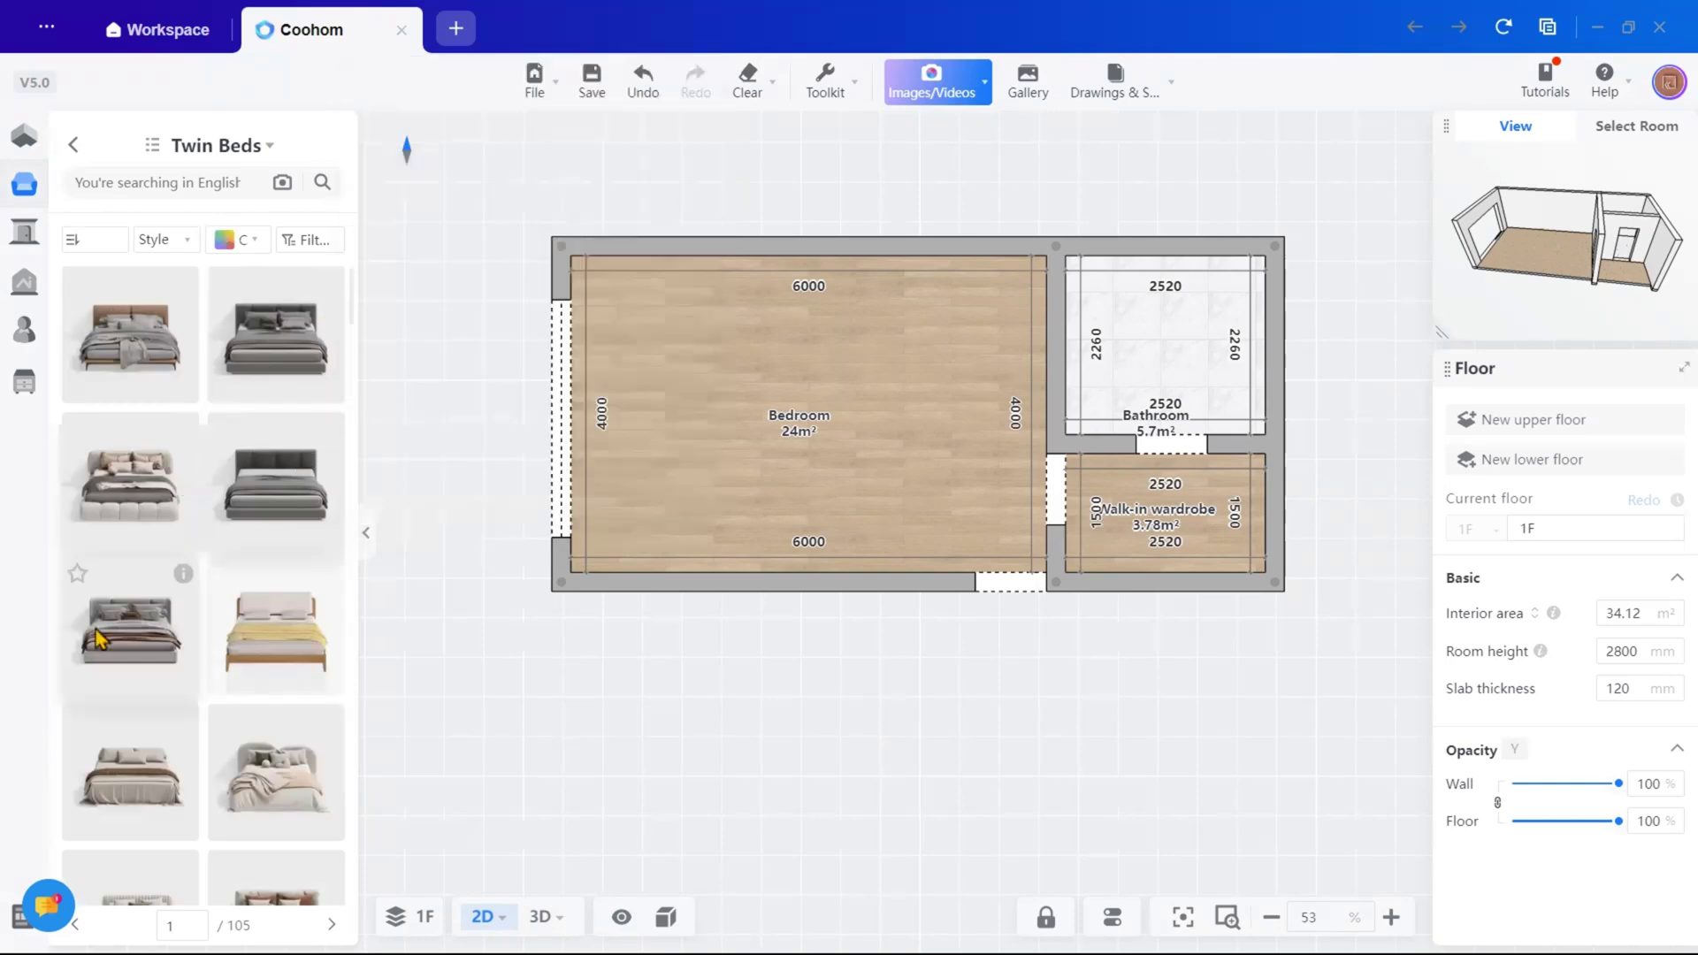
{"action": "mouse_move", "coordinate": [184, 579]}
{"action": "left_click", "coordinate": [128, 650]}
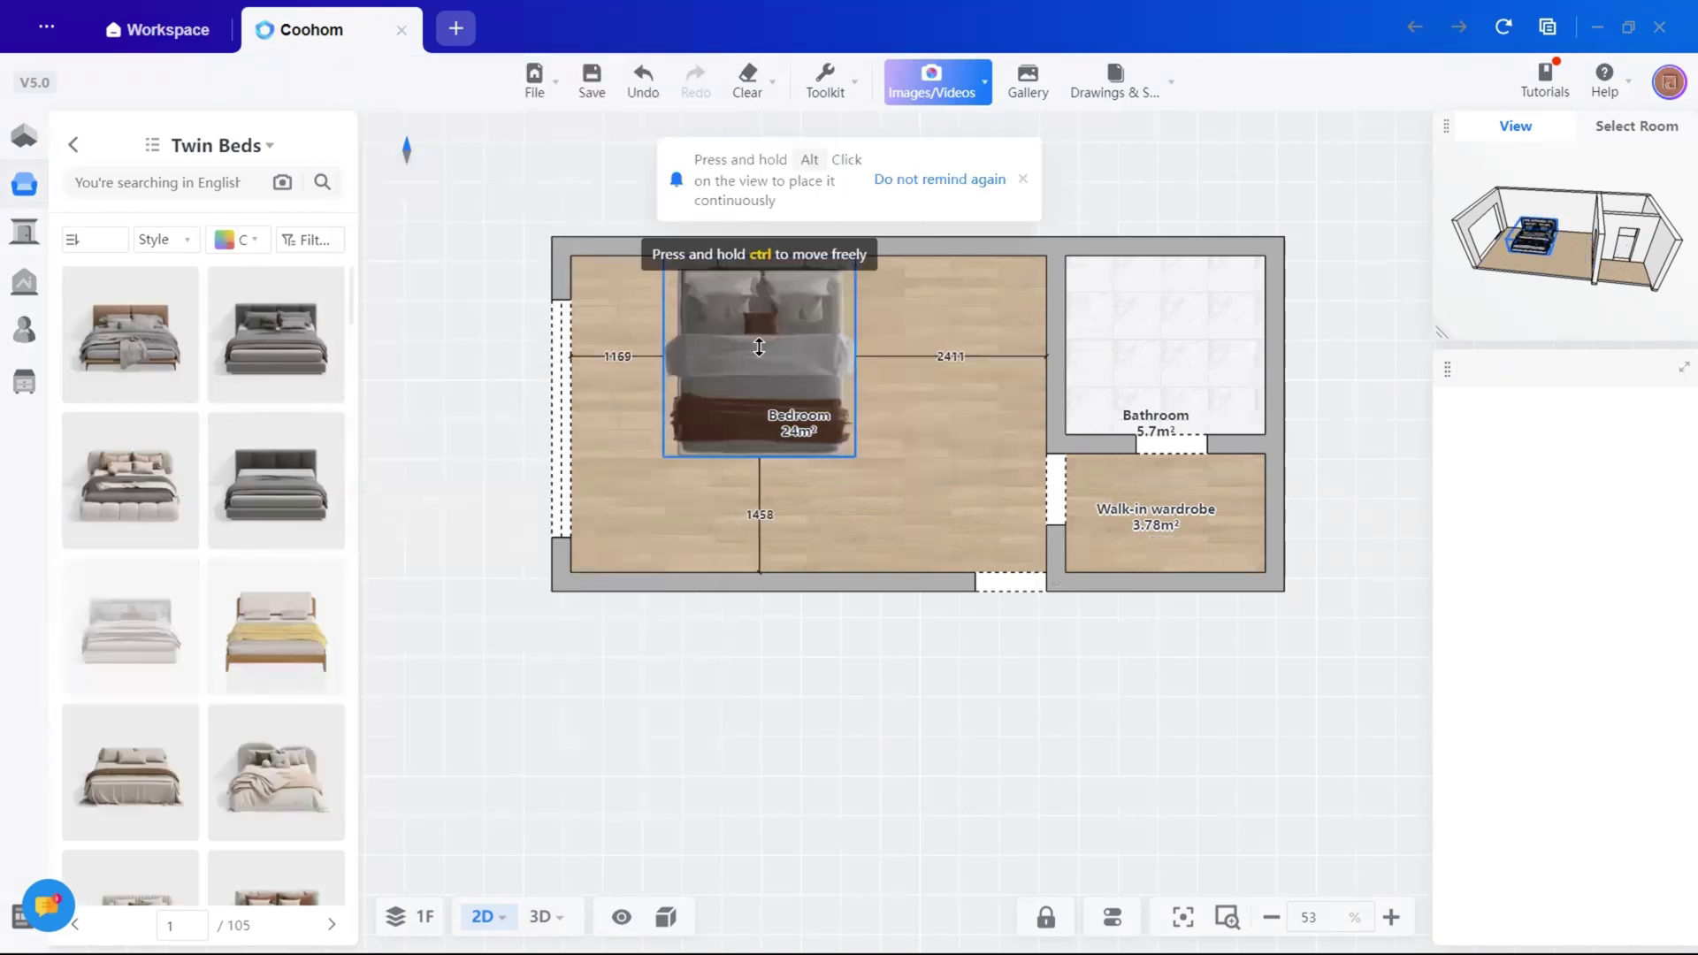
{"action": "left_click", "coordinate": [808, 362]}
{"action": "left_click", "coordinate": [1353, 353]}
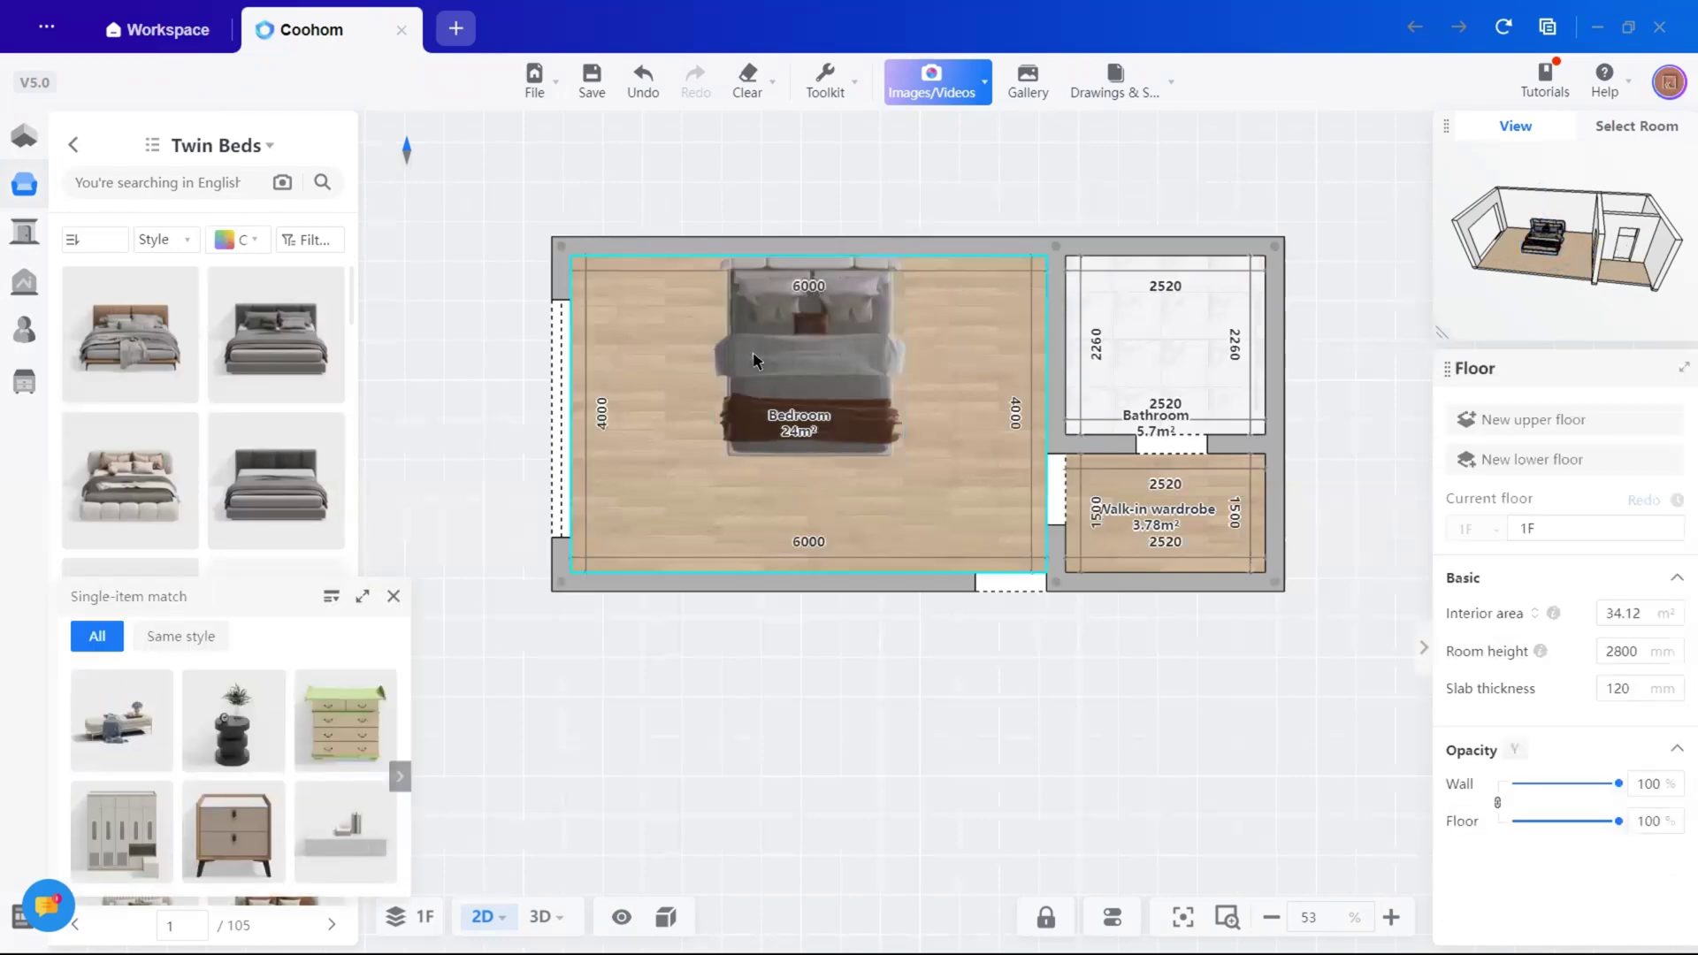
{"action": "left_click", "coordinate": [540, 916]}
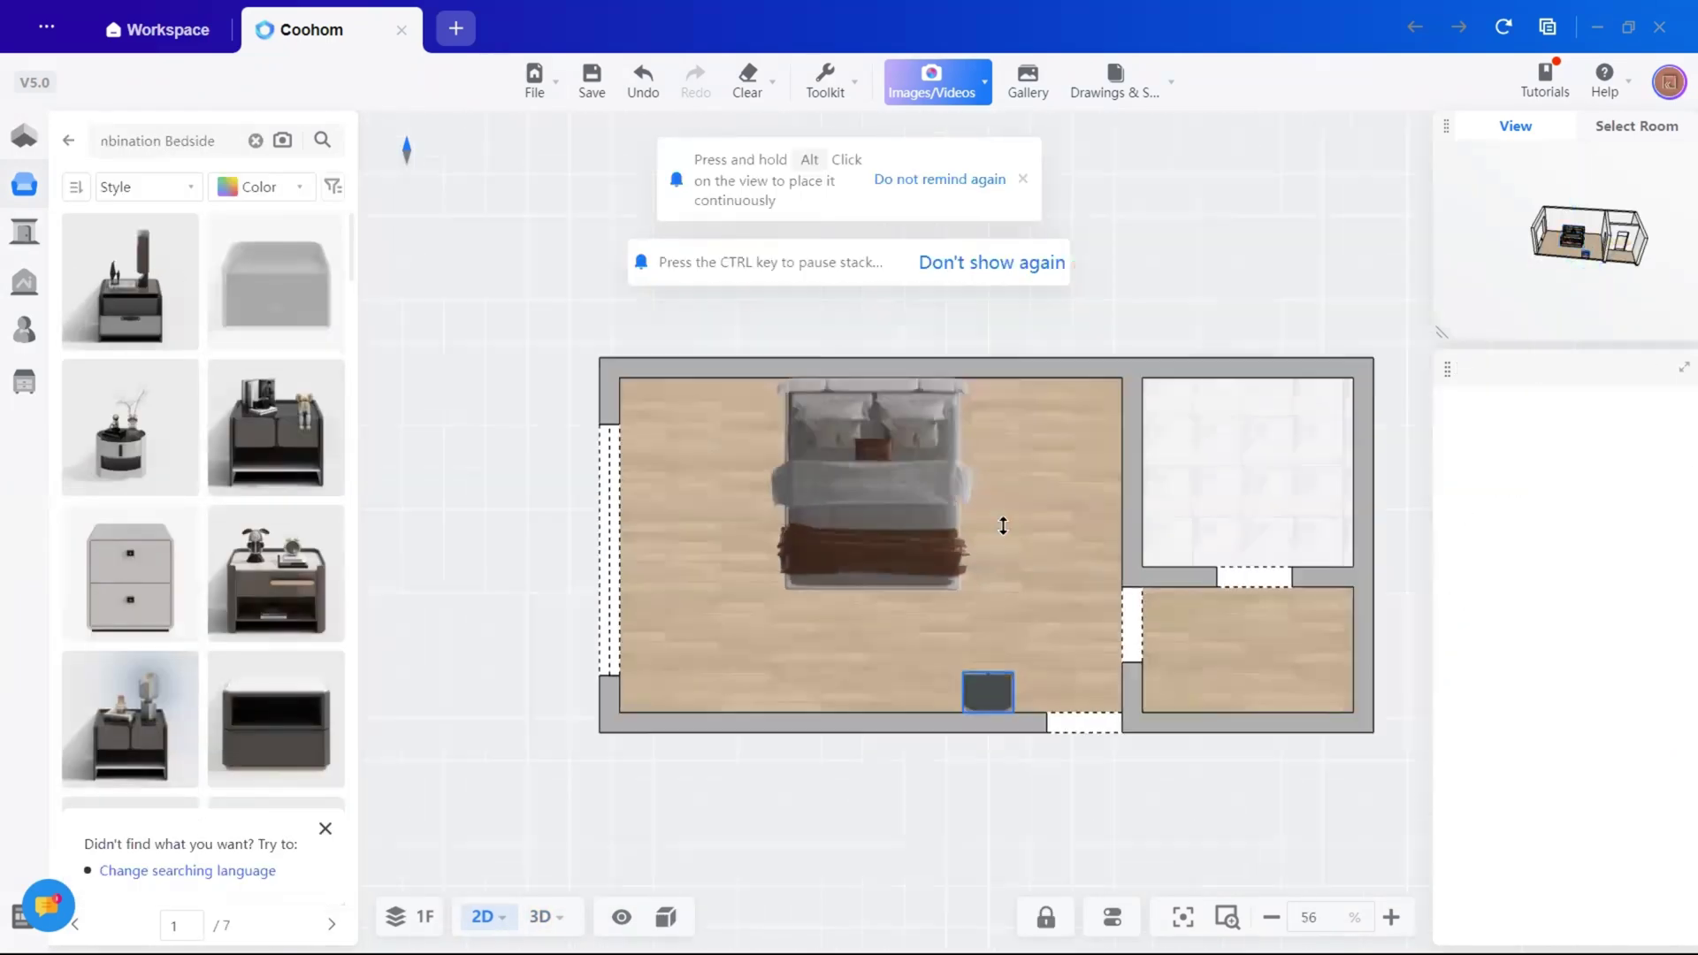
{"action": "scroll", "coordinate": [993, 428], "scroll_direction": "up", "scroll_amount": 2}
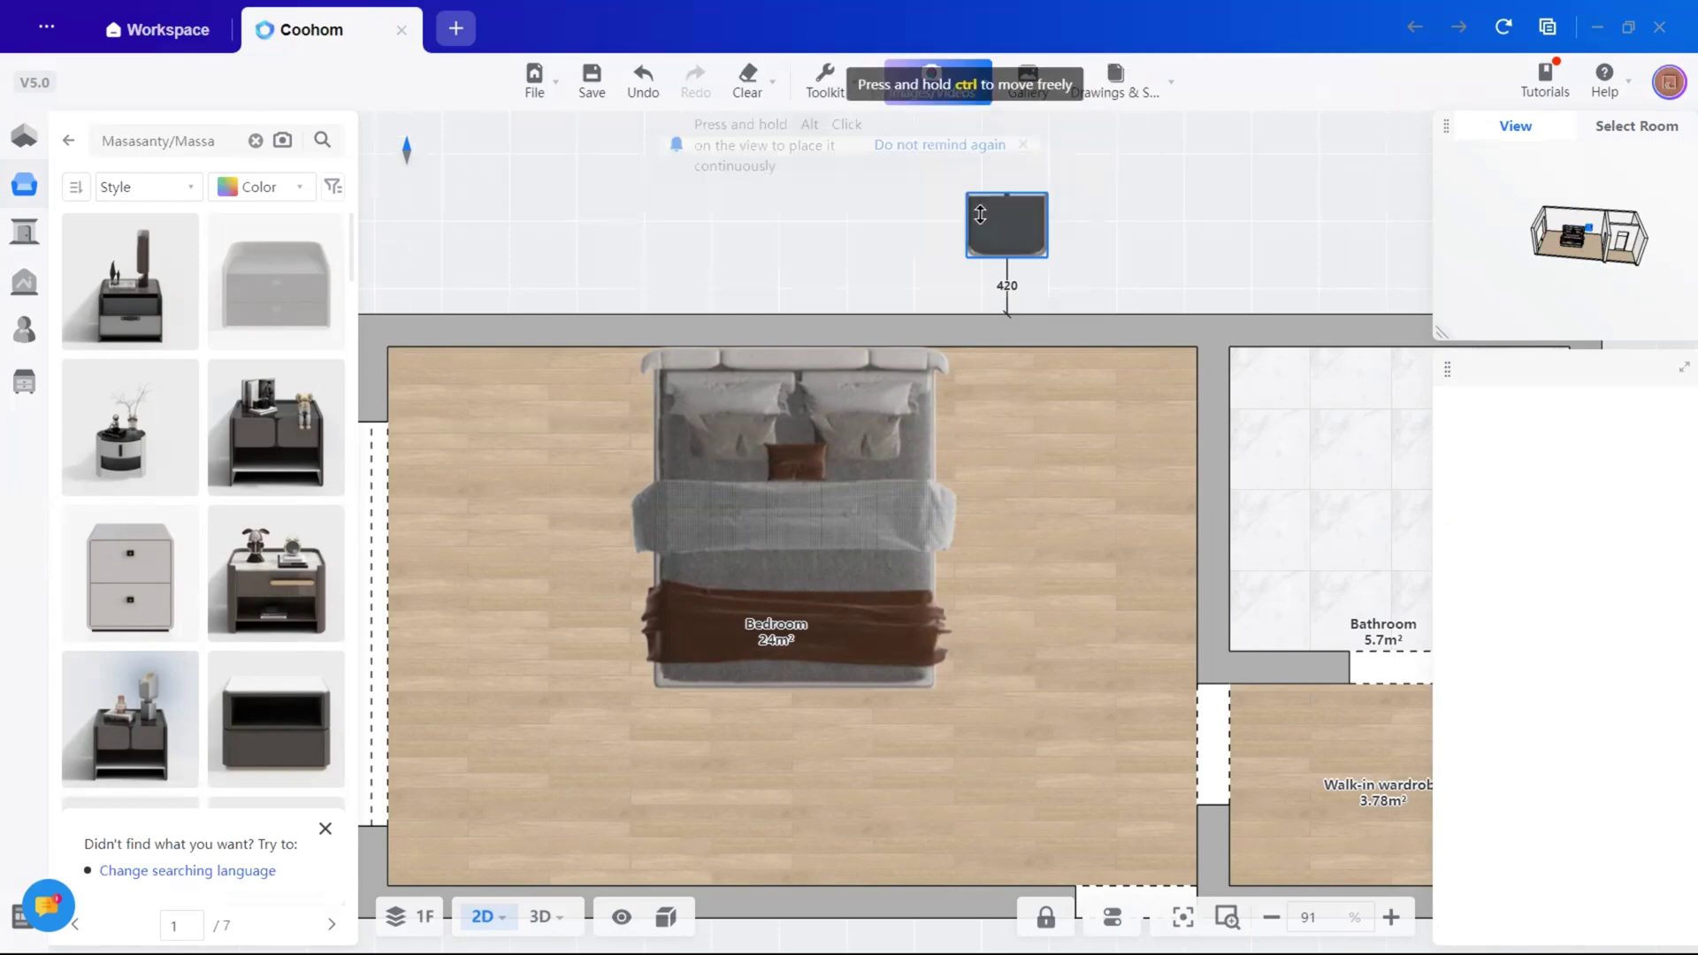
Add bedside tables on both sides, fit the carpet under the bed, and angle the armchair
{"action": "left_click", "coordinate": [980, 379]}
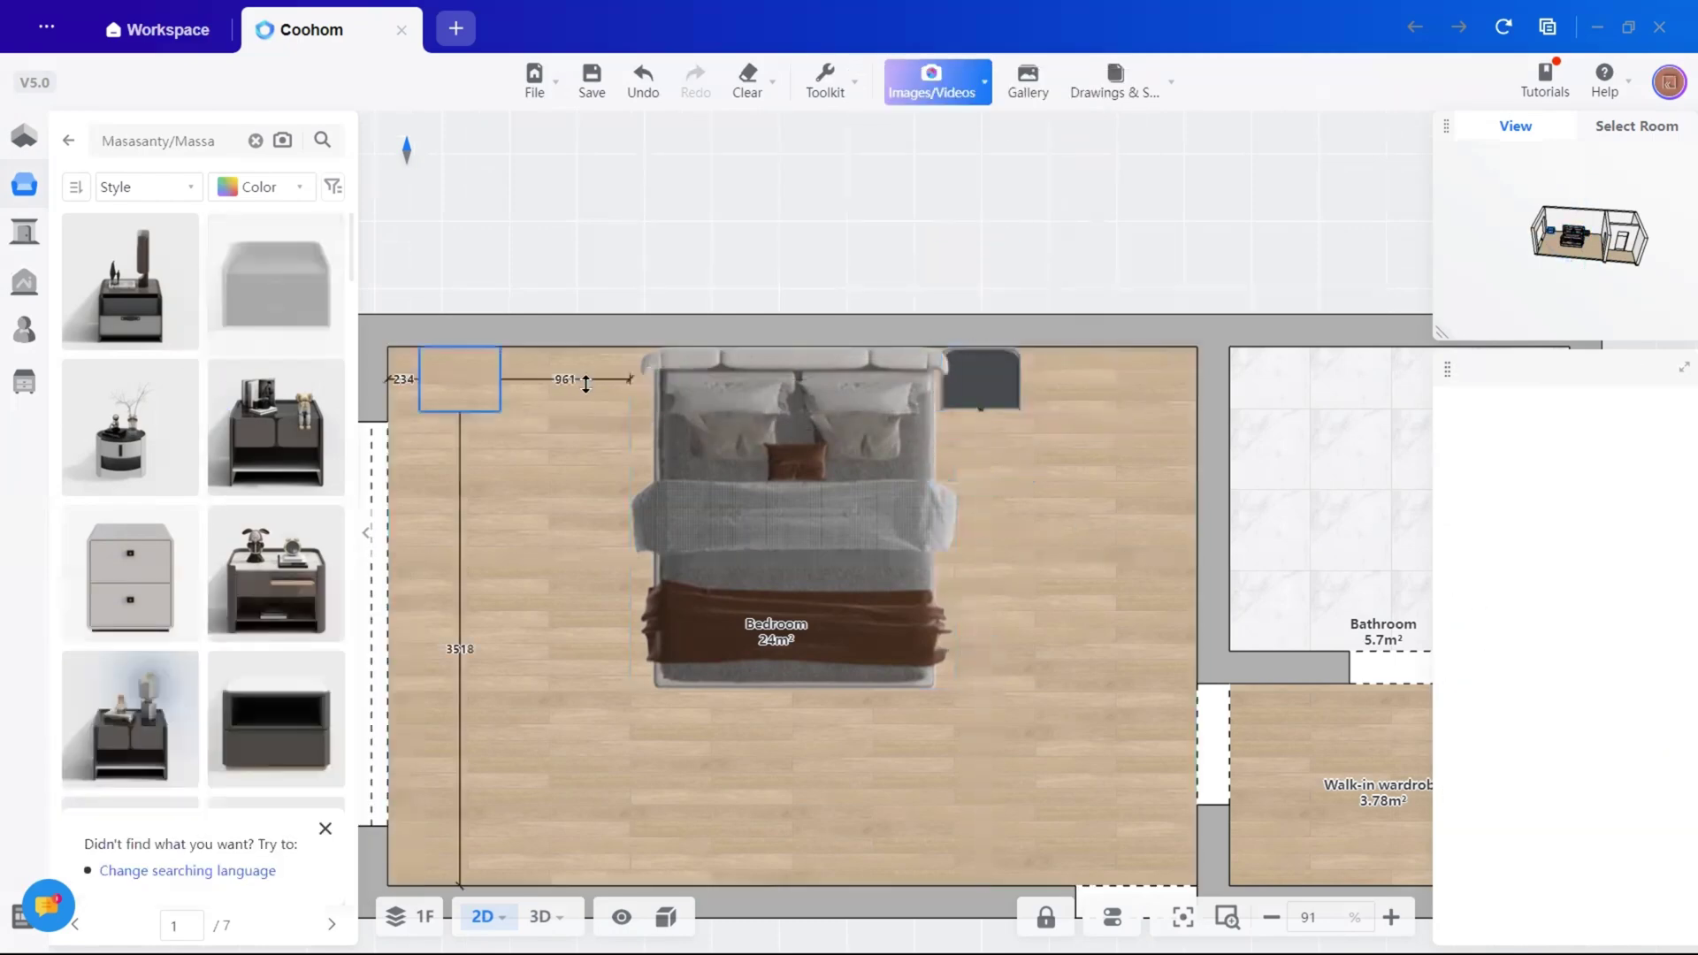
{"action": "left_click", "coordinate": [601, 379]}
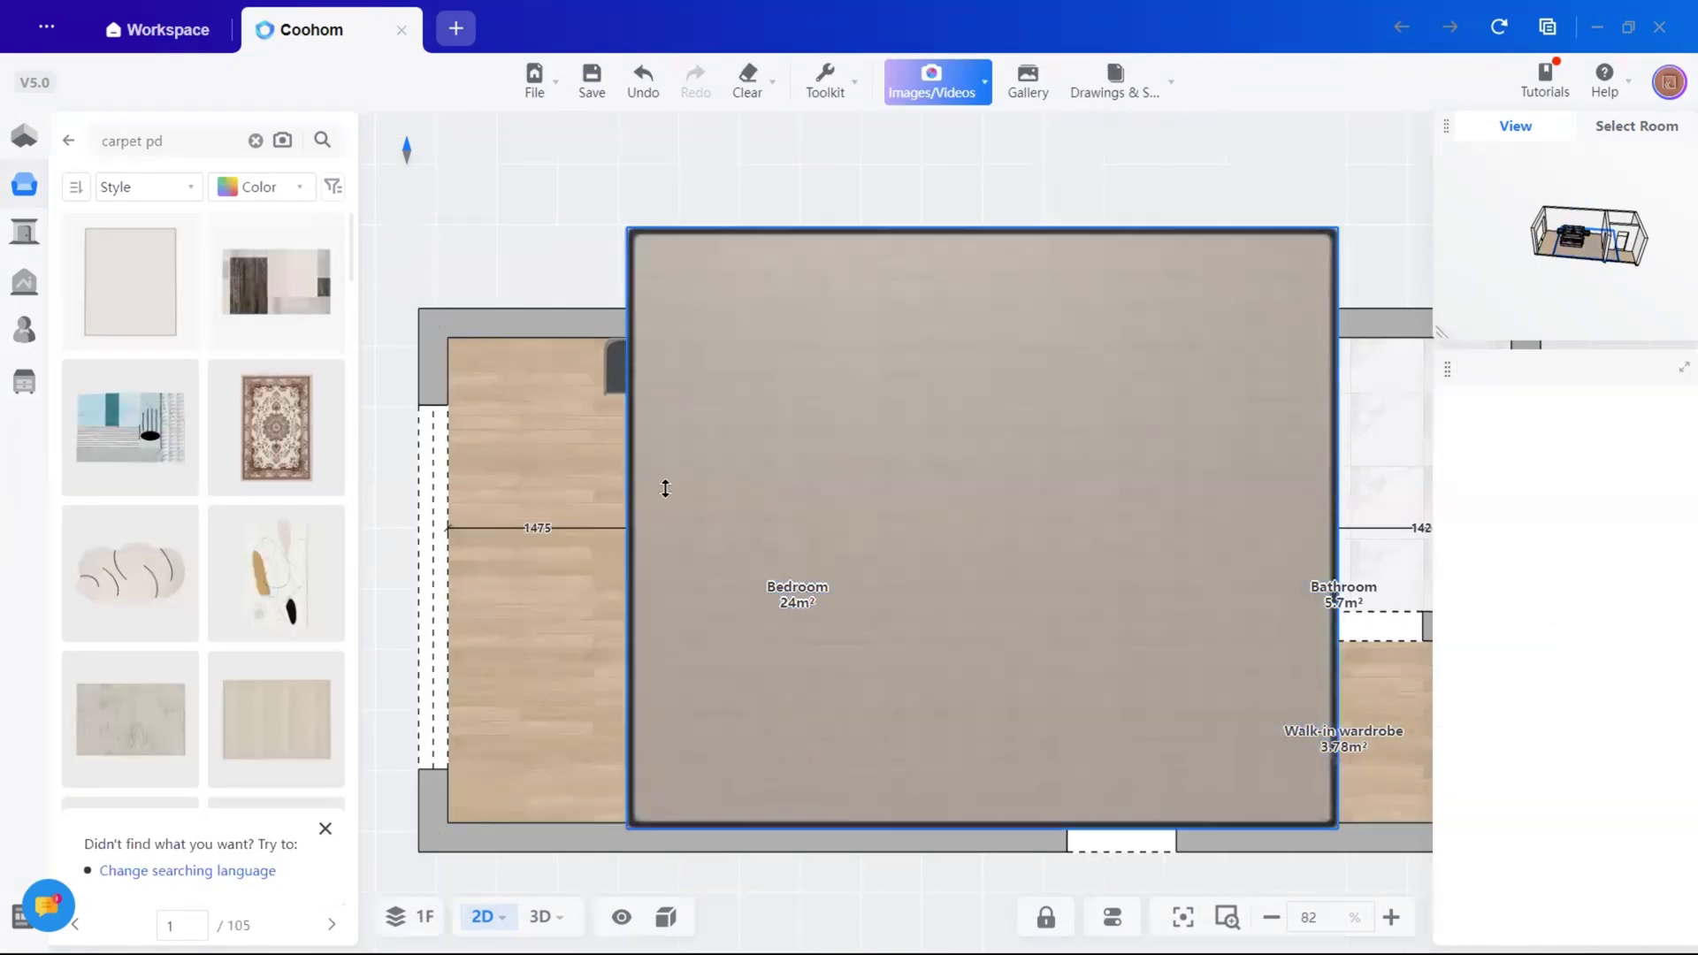
{"action": "left_click", "coordinate": [1248, 733]}
{"action": "left_click_drag", "start_coordinate": [1335, 827], "coordinate": [1017, 568]}
{"action": "left_click_drag", "start_coordinate": [790, 284], "coordinate": [779, 406]}
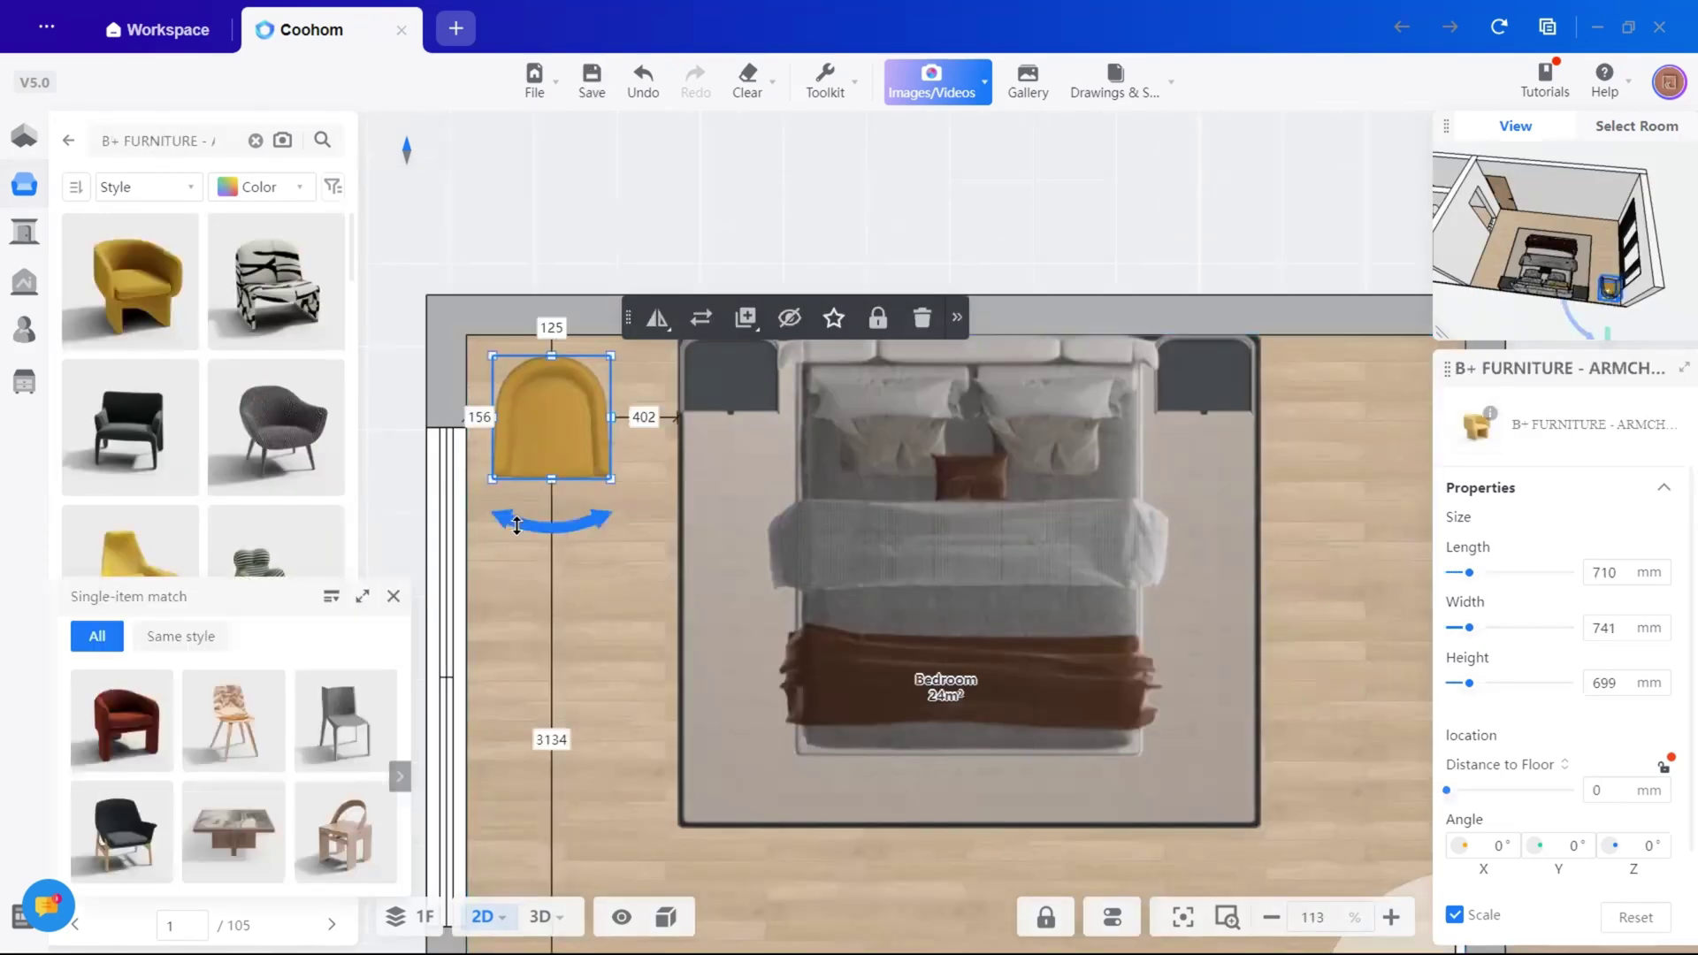
{"action": "left_click_drag", "start_coordinate": [550, 525], "coordinate": [612, 510]}
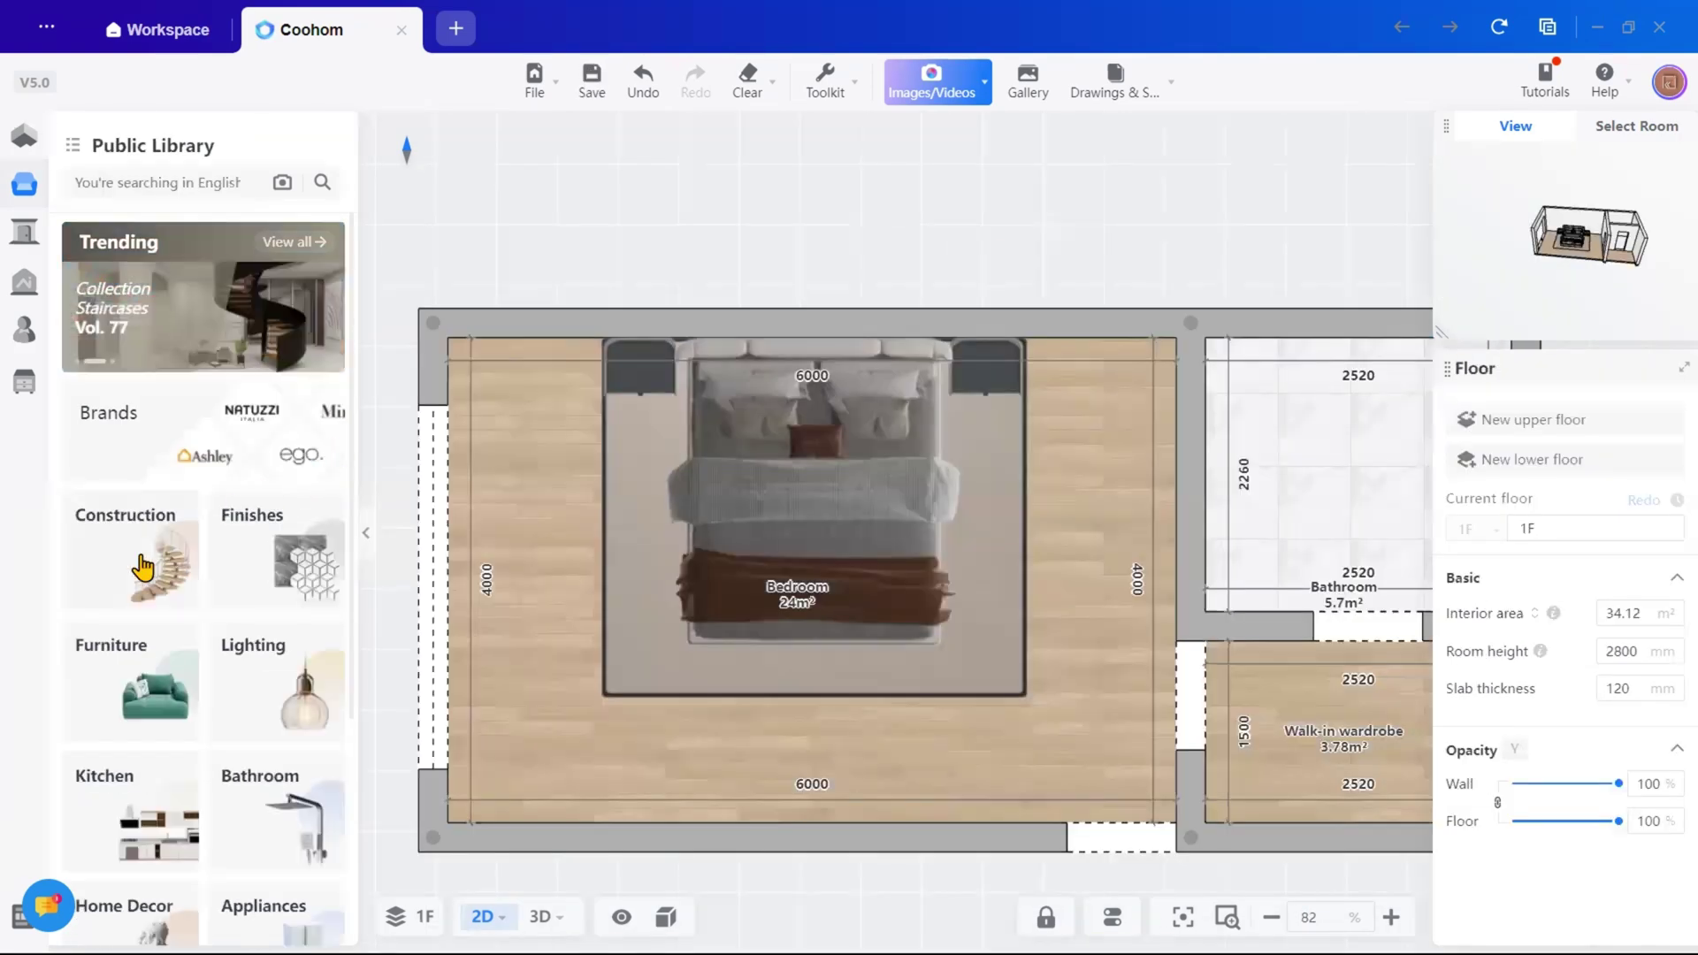
Fit a black-framed window into the left opening and a light-wood door into a doorway
{"action": "left_click", "coordinate": [143, 567]}
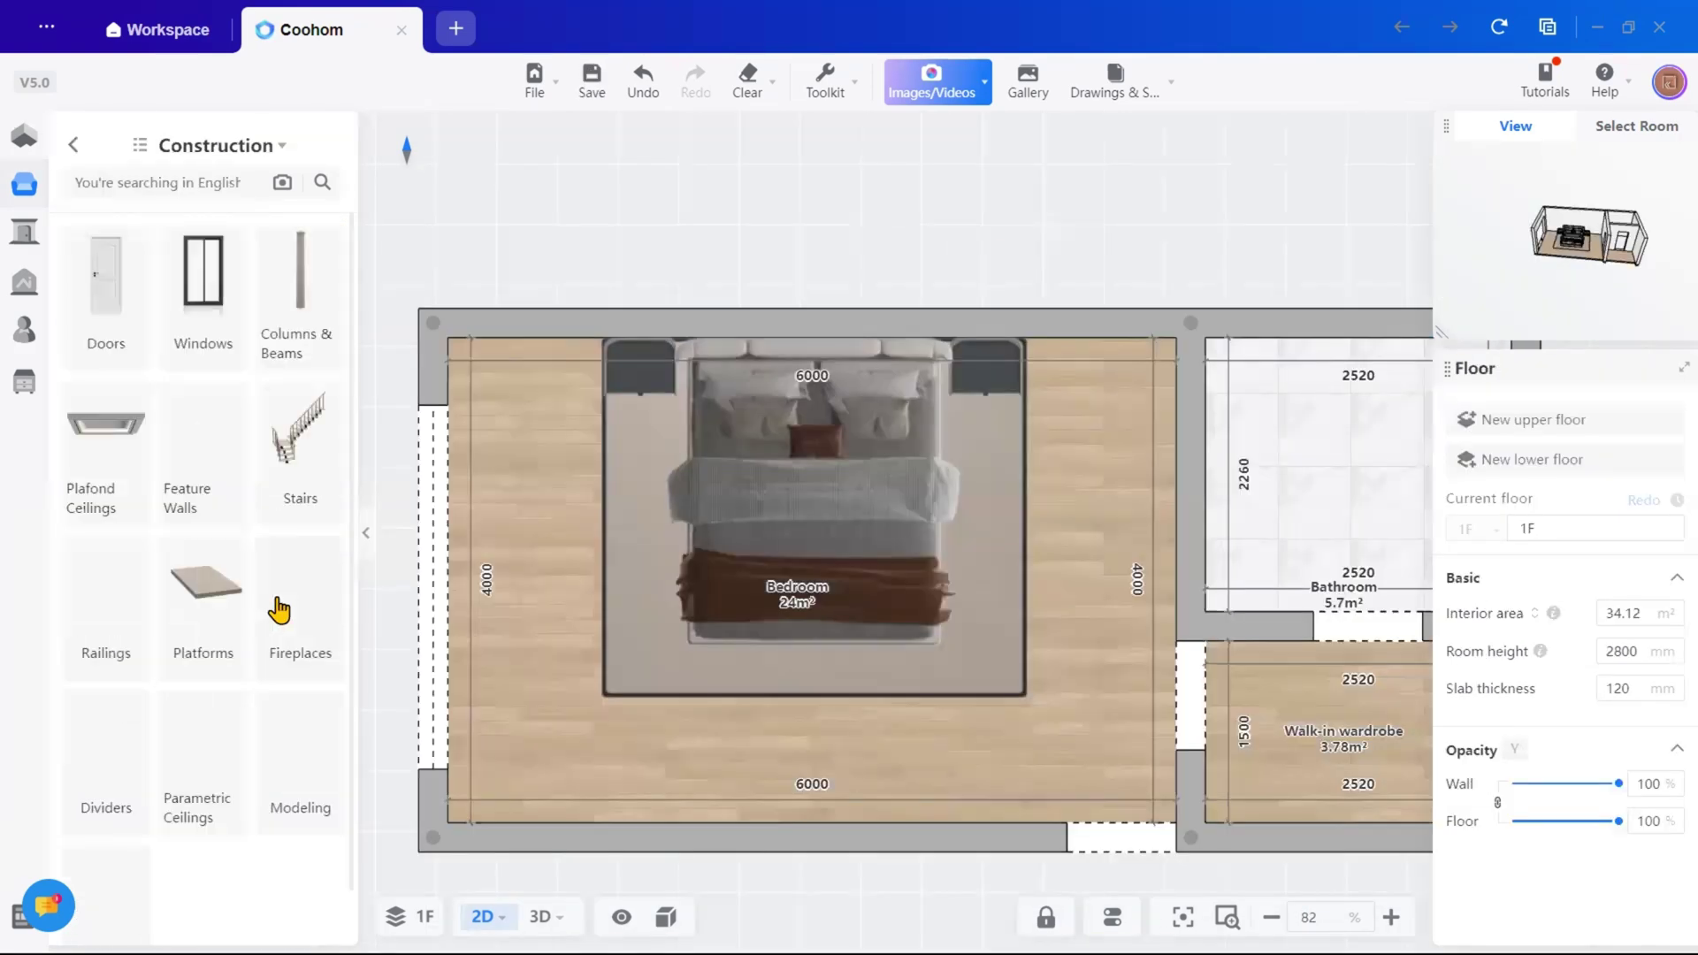
{"action": "left_click", "coordinate": [204, 292]}
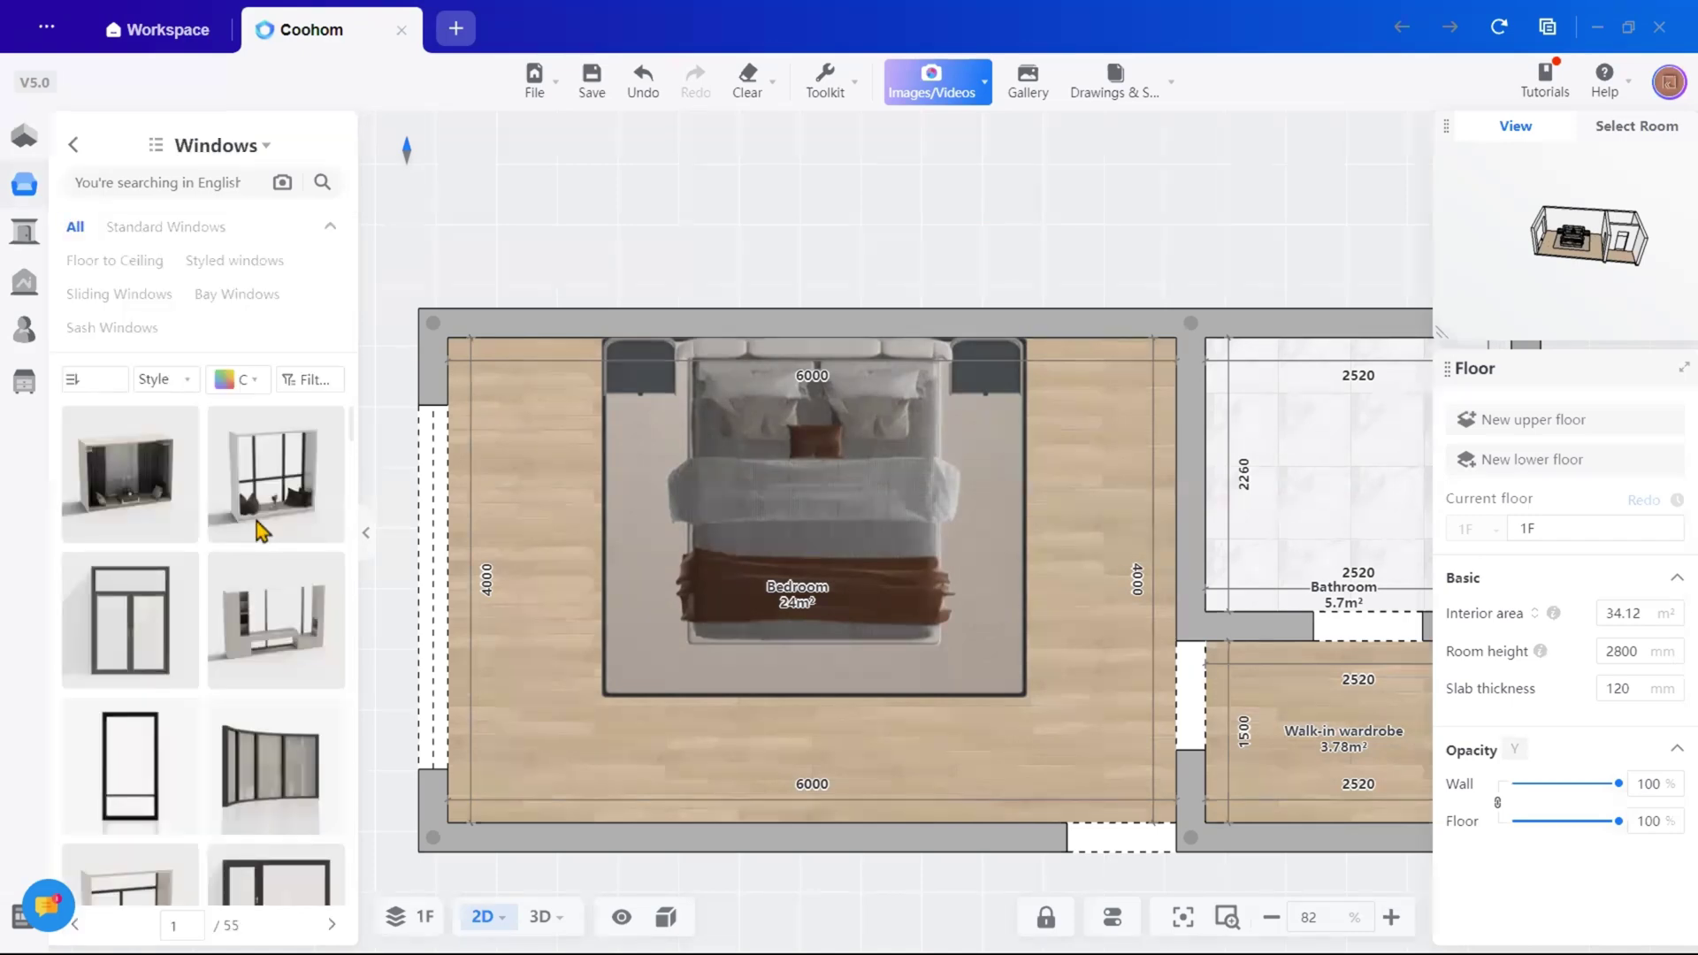
{"action": "scroll", "coordinate": [262, 531], "scroll_direction": "down", "scroll_amount": 10}
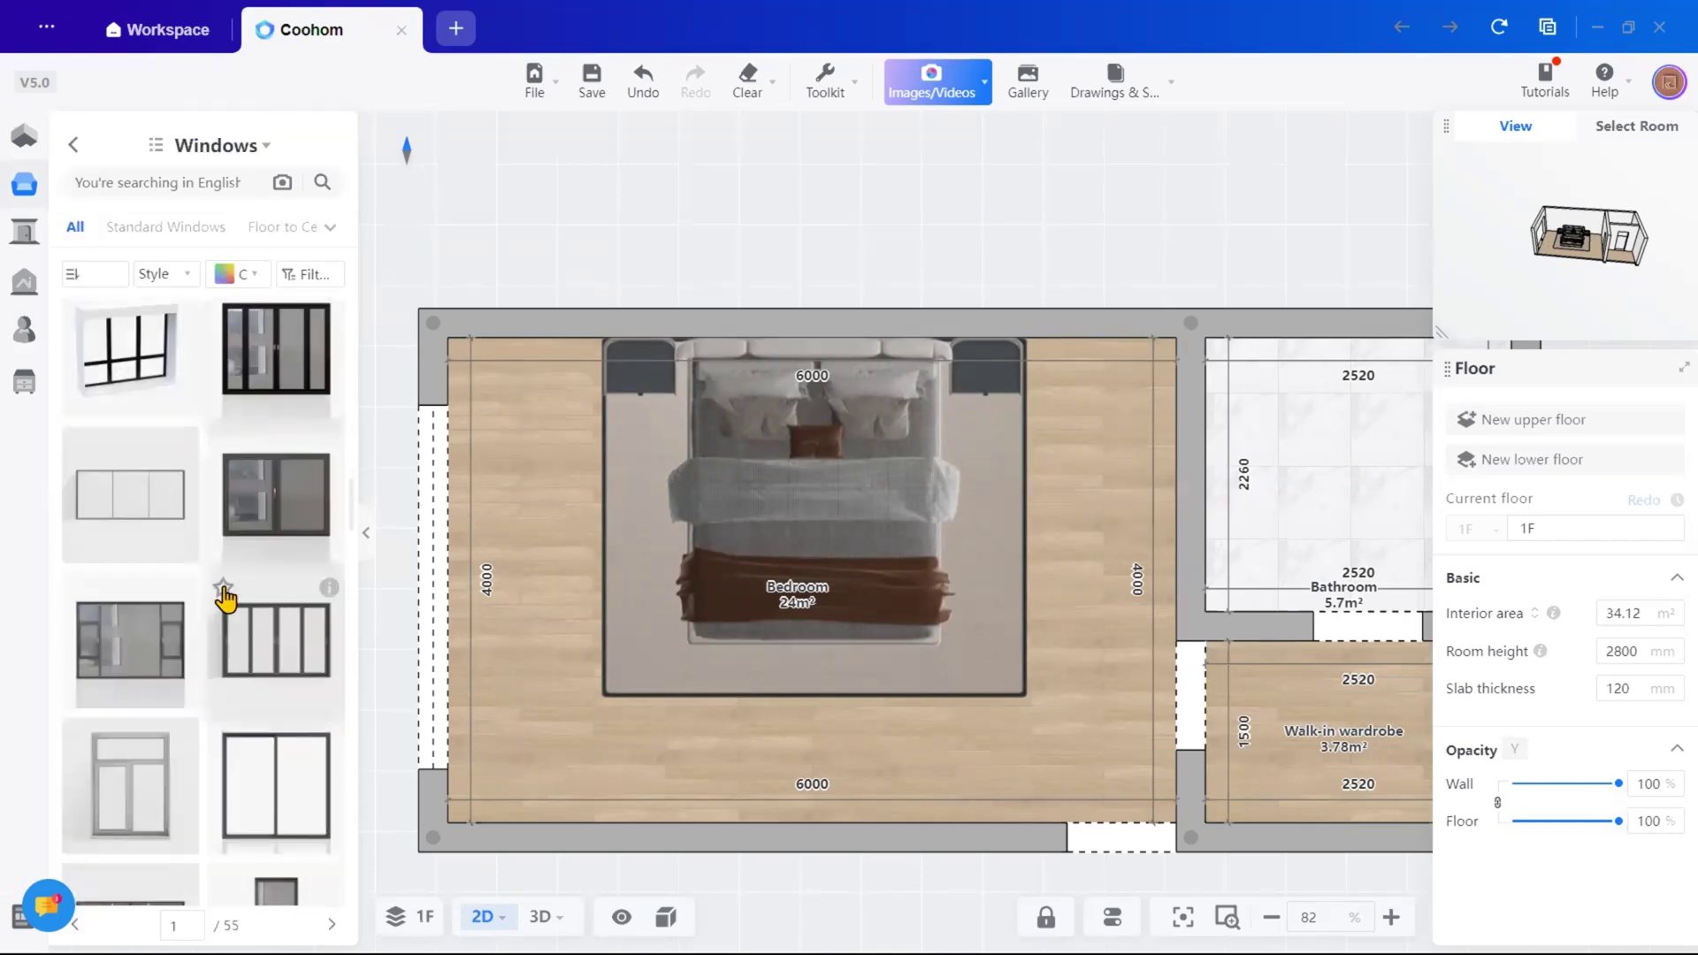
{"action": "left_click", "coordinate": [225, 599]}
{"action": "key", "text": "3"}
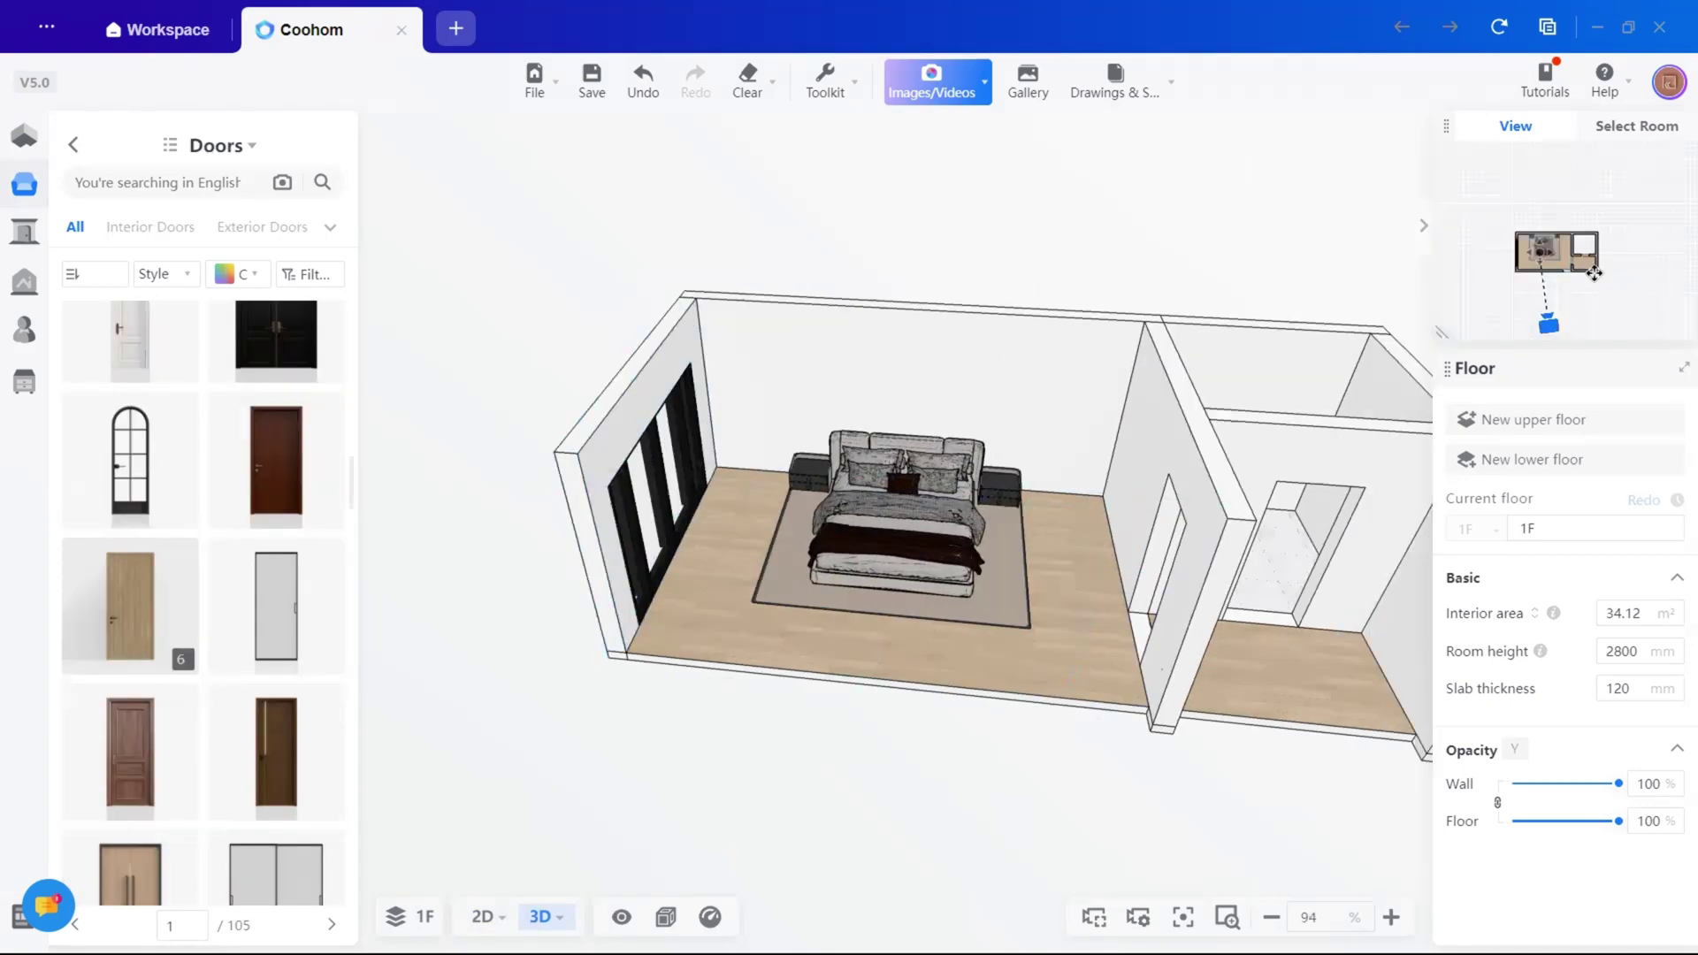
{"action": "left_click_drag", "start_coordinate": [1574, 261], "coordinate": [1536, 219]}
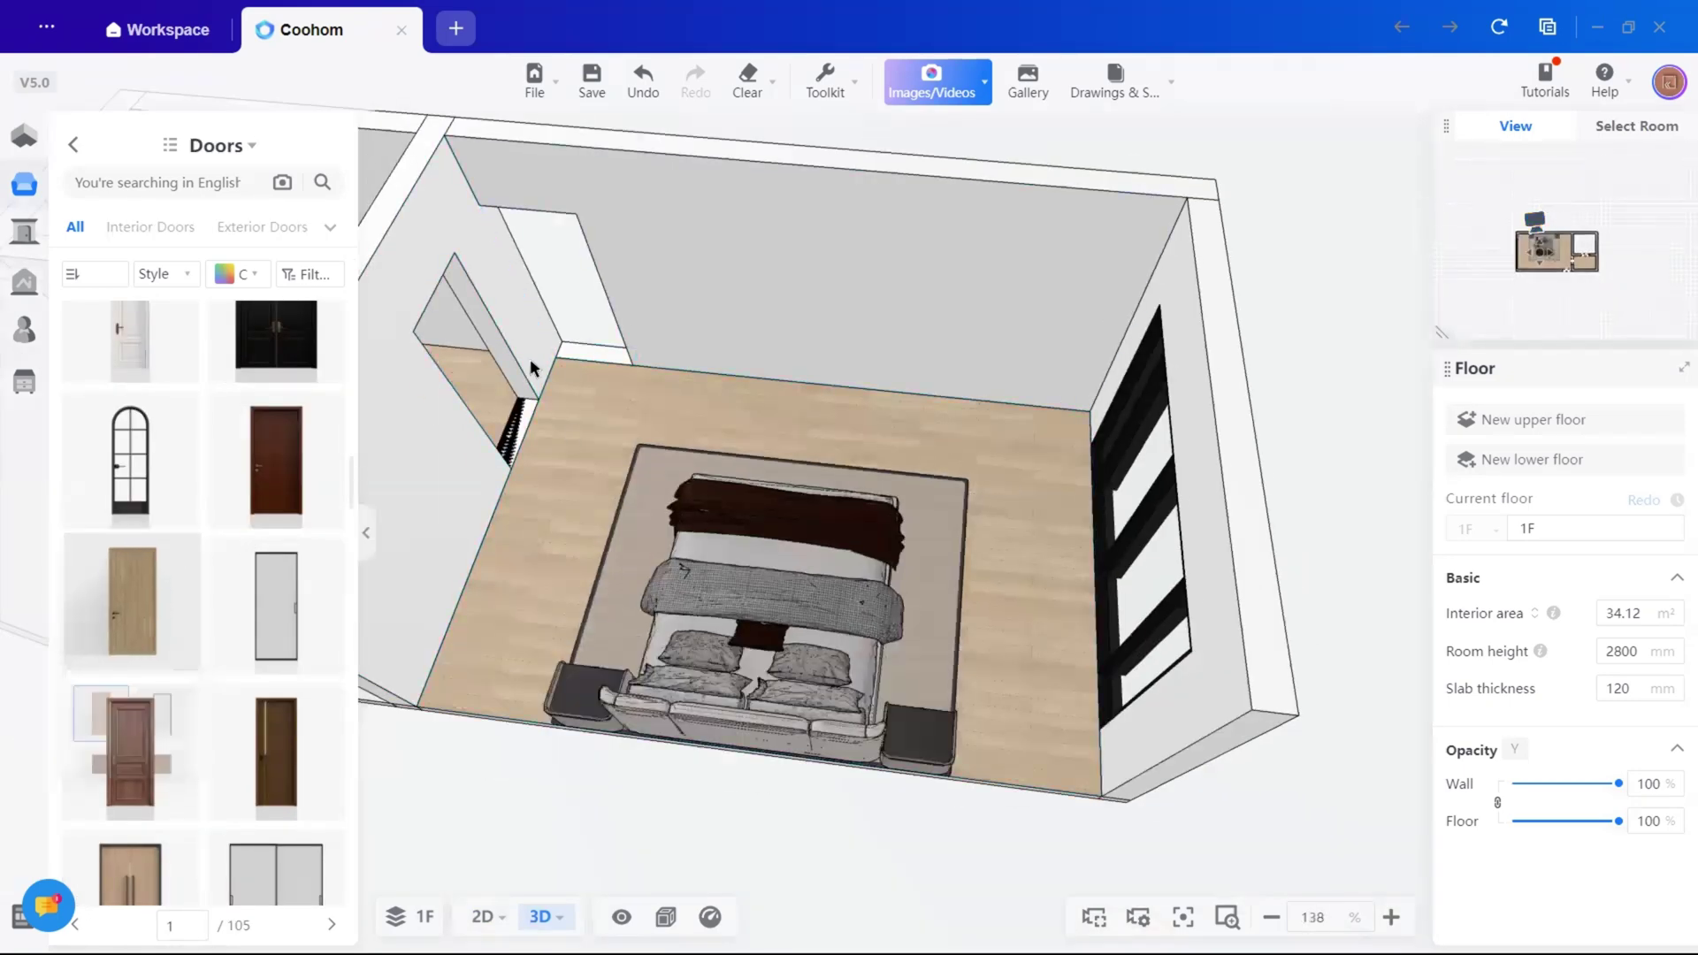
{"action": "left_click", "coordinate": [553, 283]}
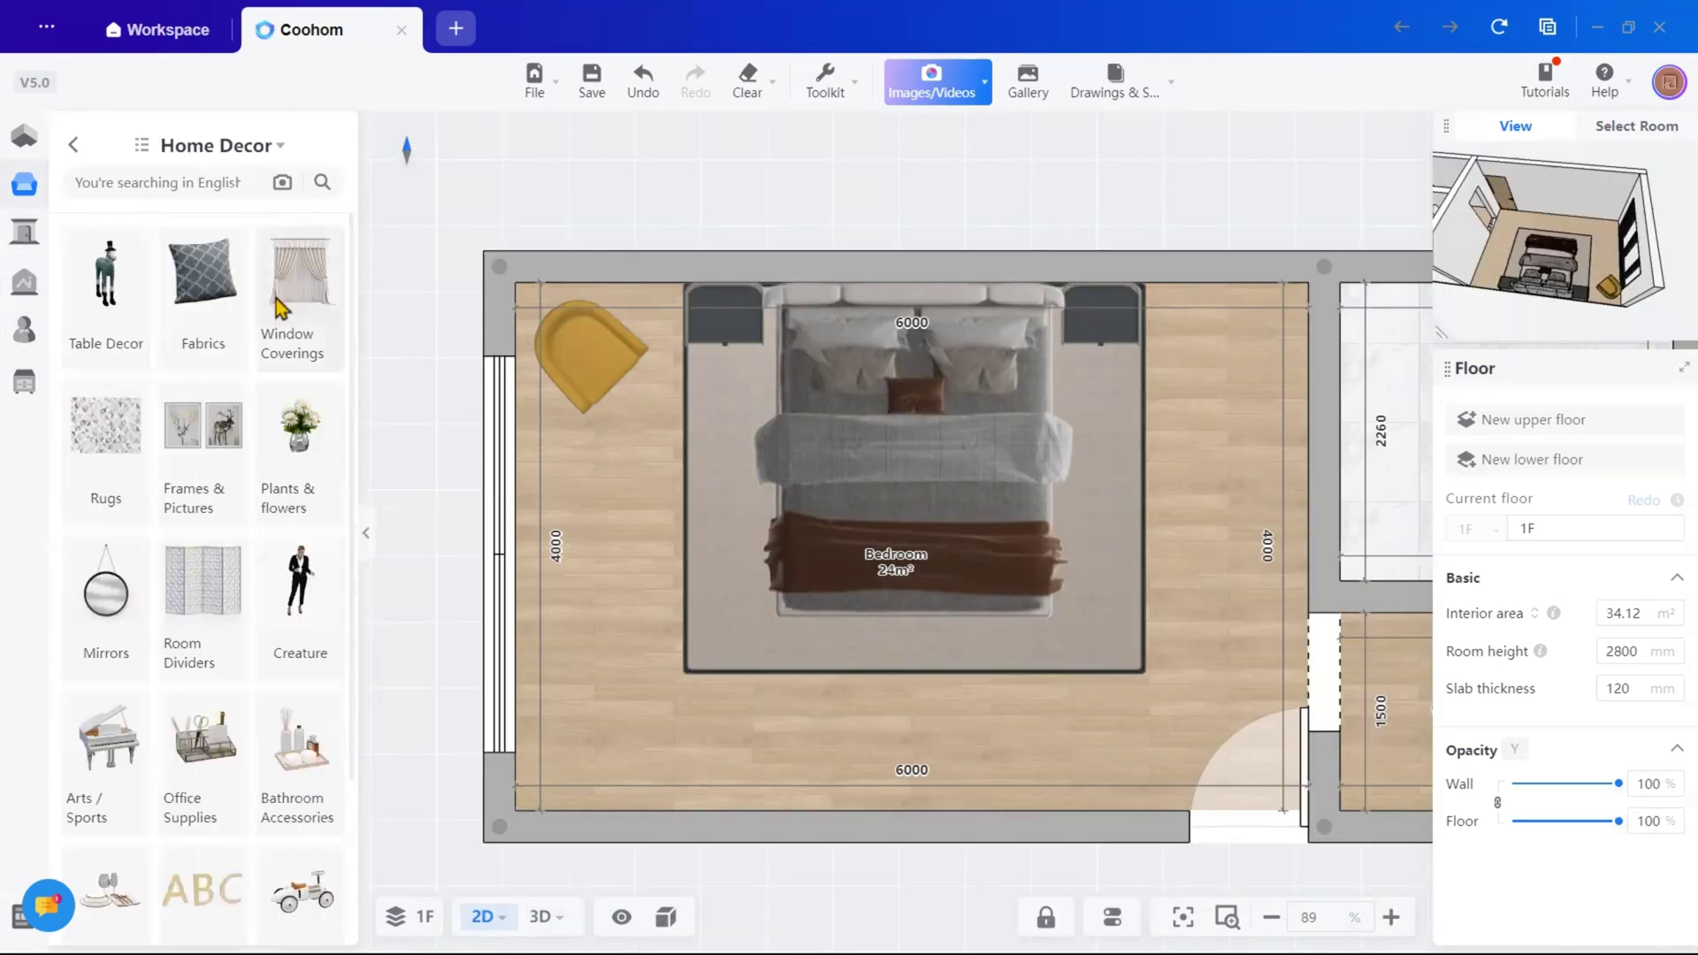
Hang Modern light fabric curtains on the left window wall, stretched to 3456 mm
{"action": "left_click", "coordinate": [274, 305]}
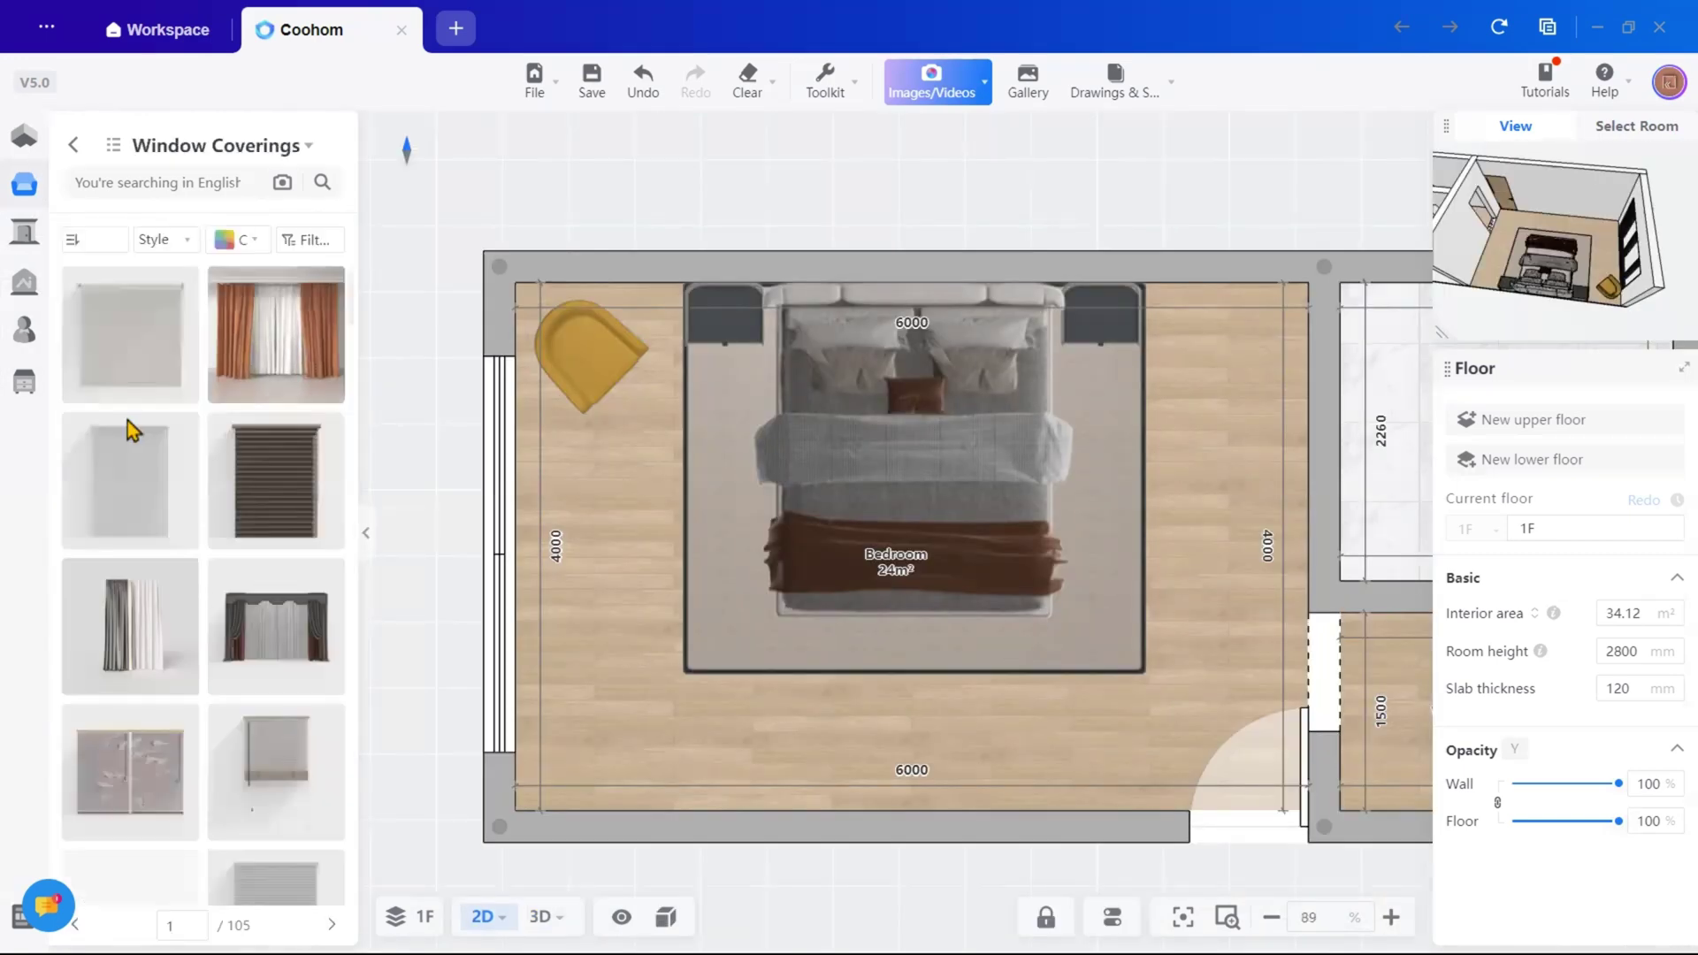
{"action": "scroll", "coordinate": [127, 421], "scroll_direction": "down", "scroll_amount": 10}
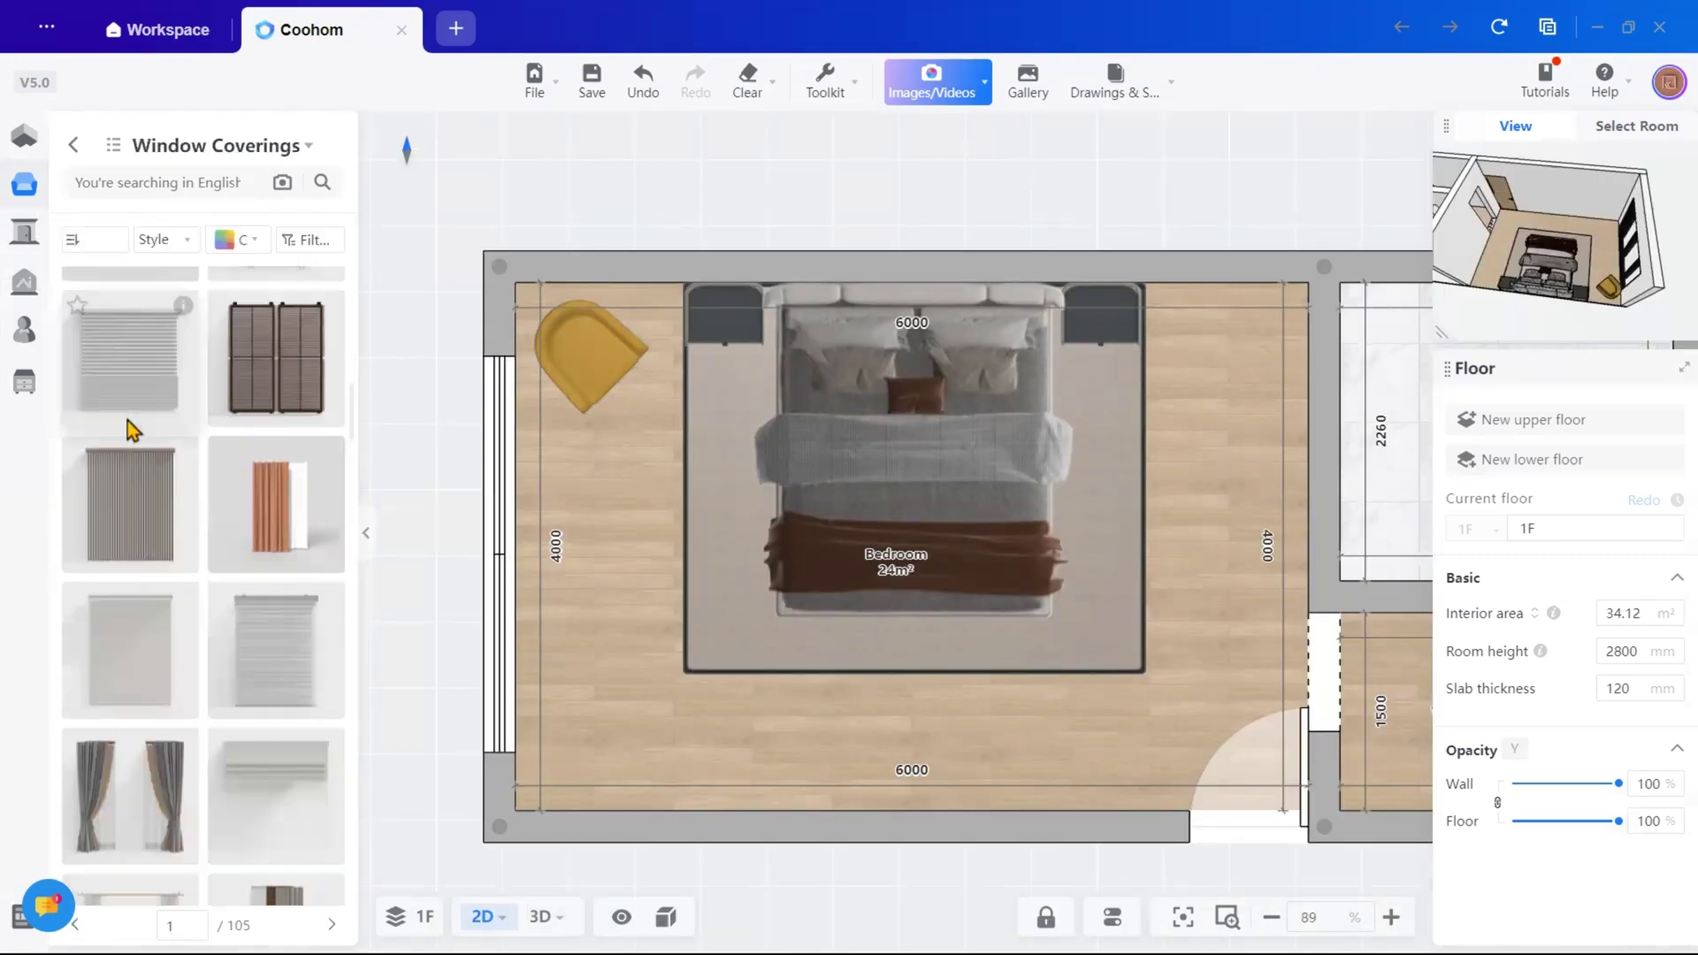
{"action": "scroll", "coordinate": [127, 421], "scroll_direction": "down", "scroll_amount": 5}
{"action": "left_click", "coordinate": [127, 421]}
{"action": "left_click", "coordinate": [554, 490]}
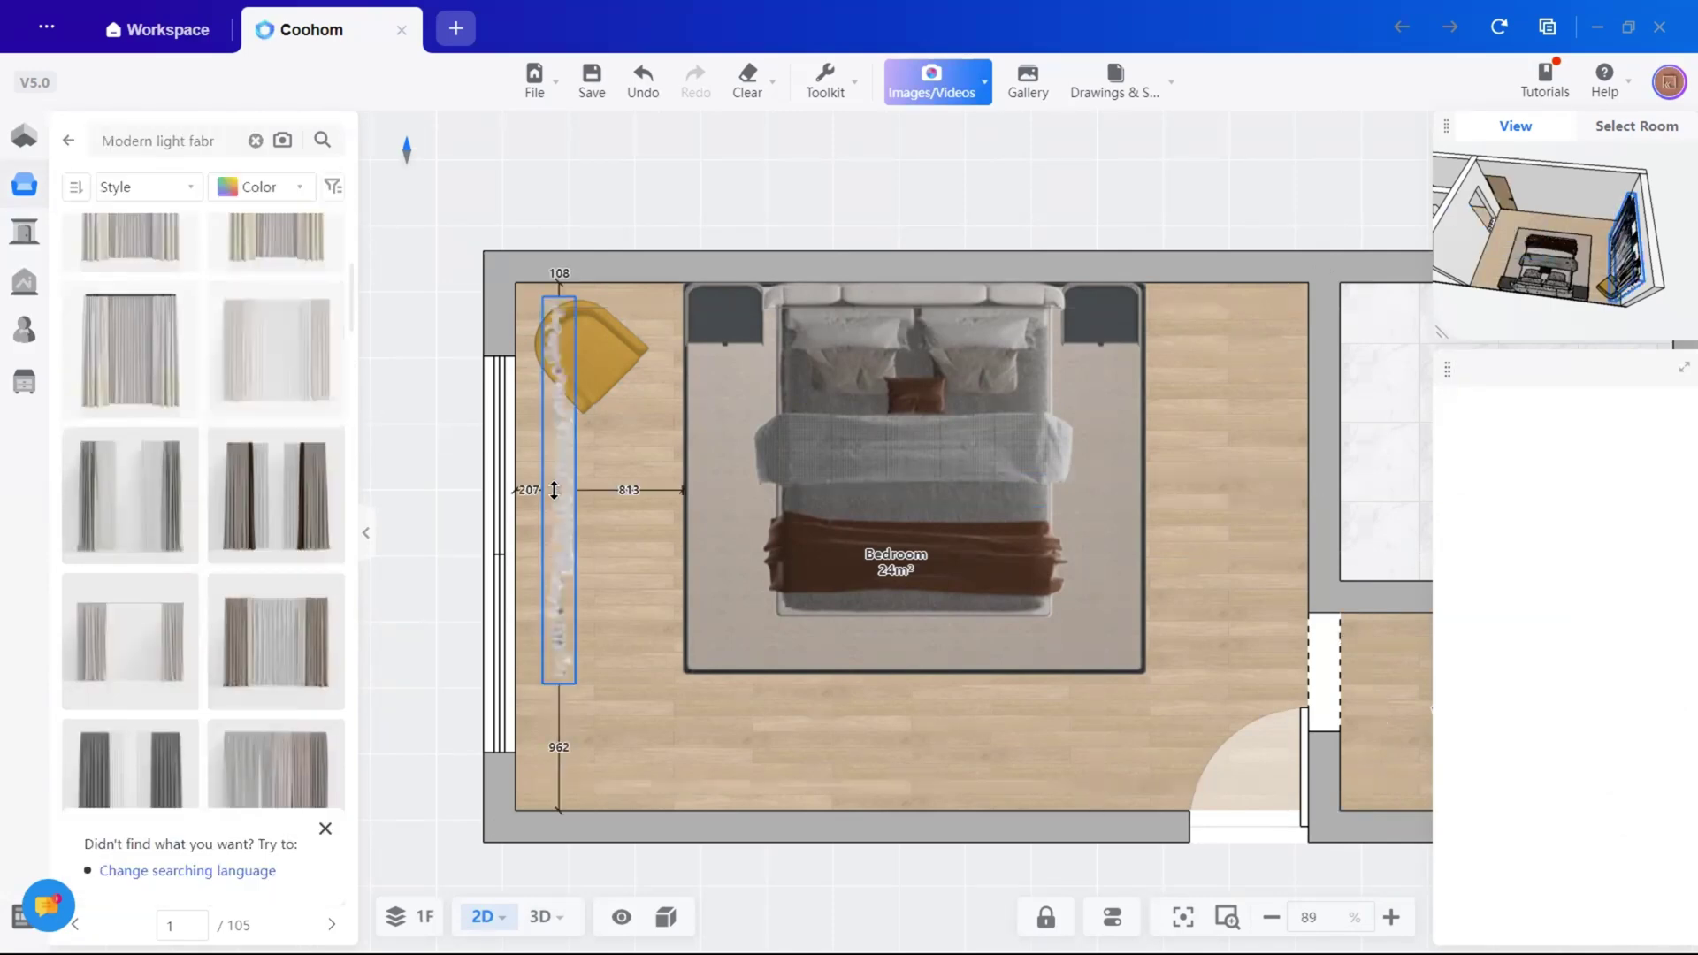
{"action": "left_click_drag", "start_coordinate": [554, 490], "coordinate": [532, 530]}
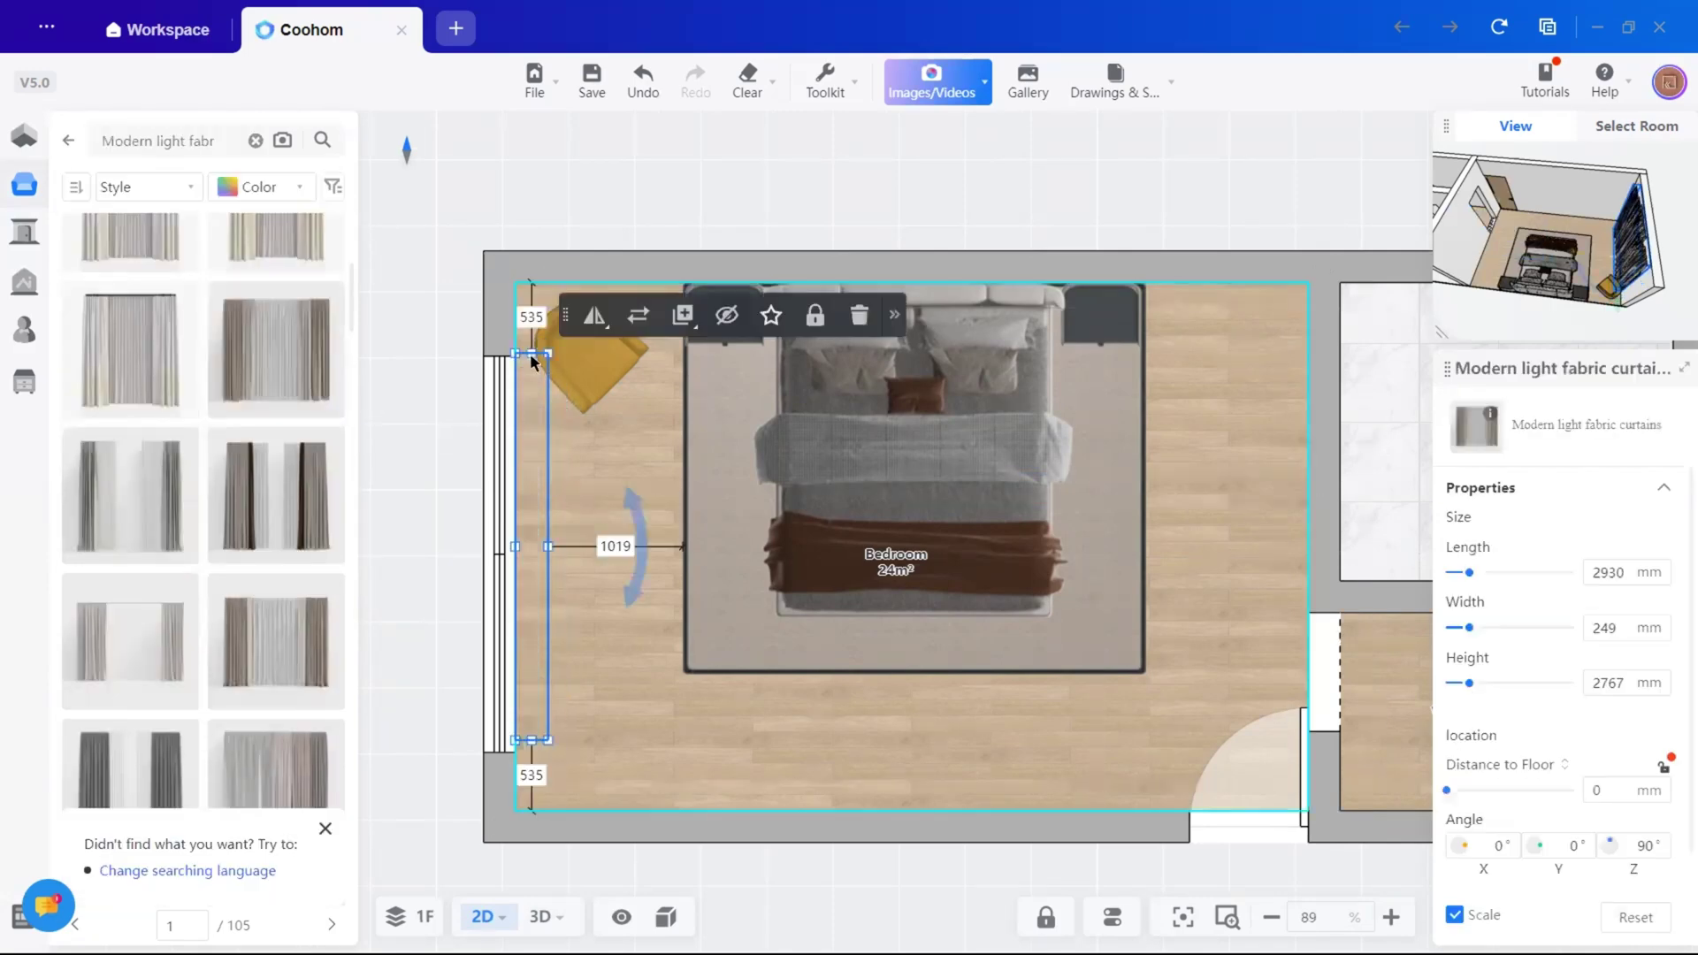
{"action": "left_click_drag", "start_coordinate": [530, 345], "coordinate": [531, 283]}
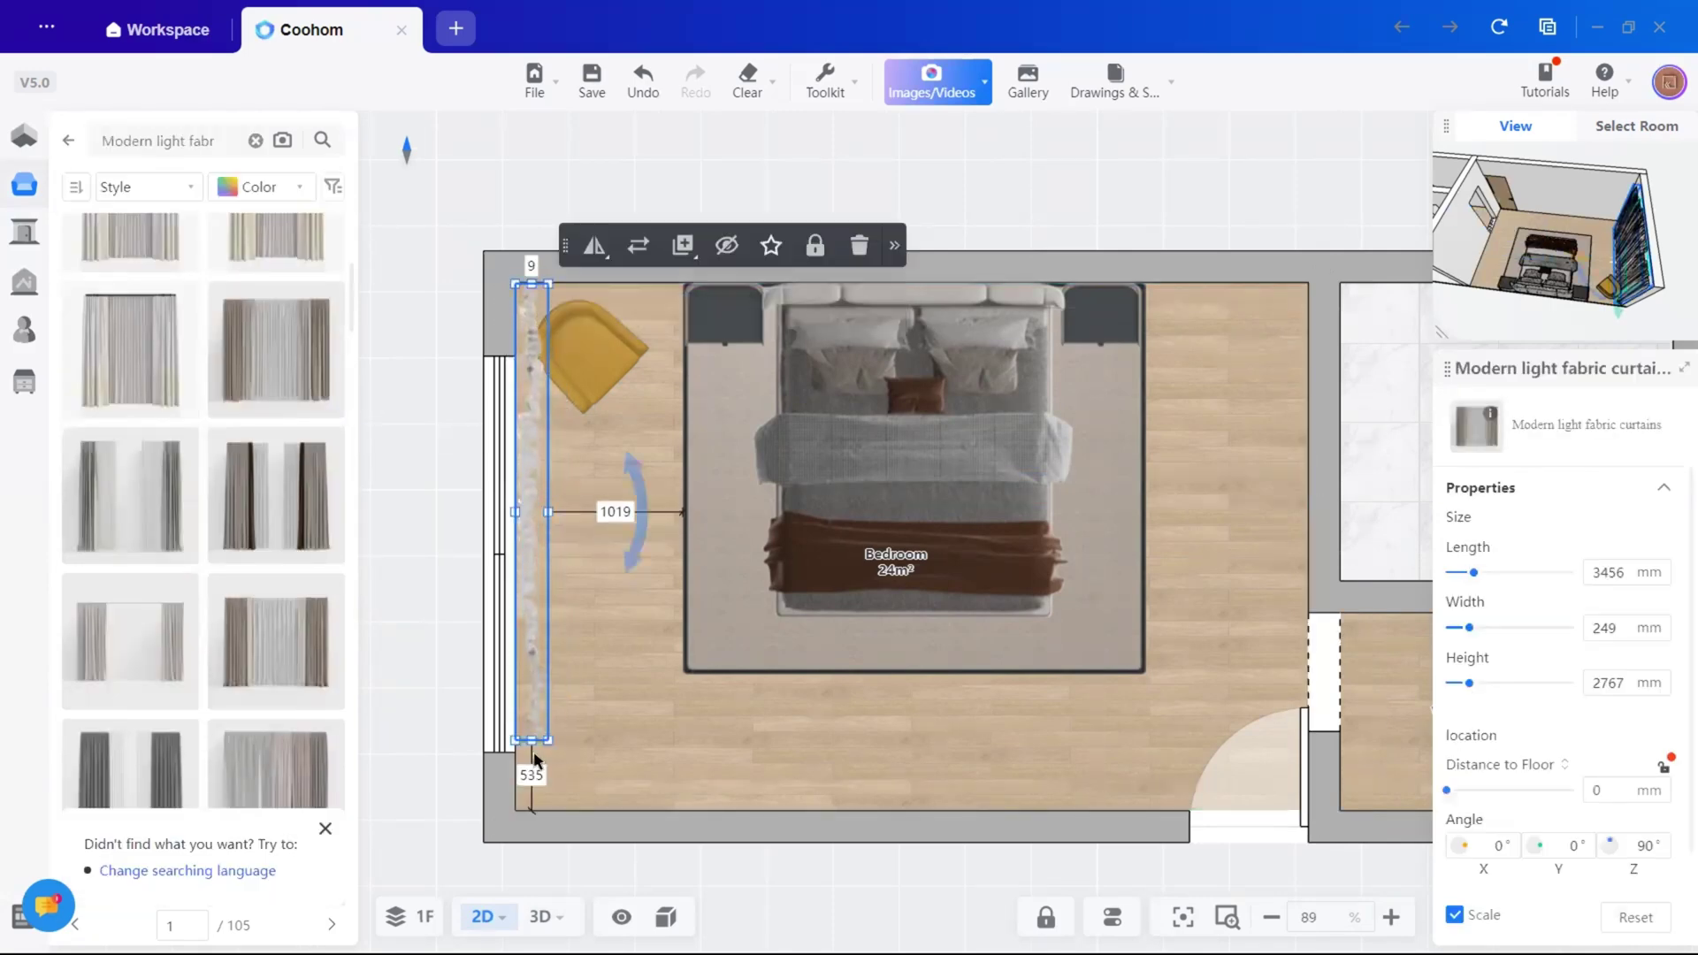
{"action": "left_click_drag", "start_coordinate": [531, 739], "coordinate": [529, 815]}
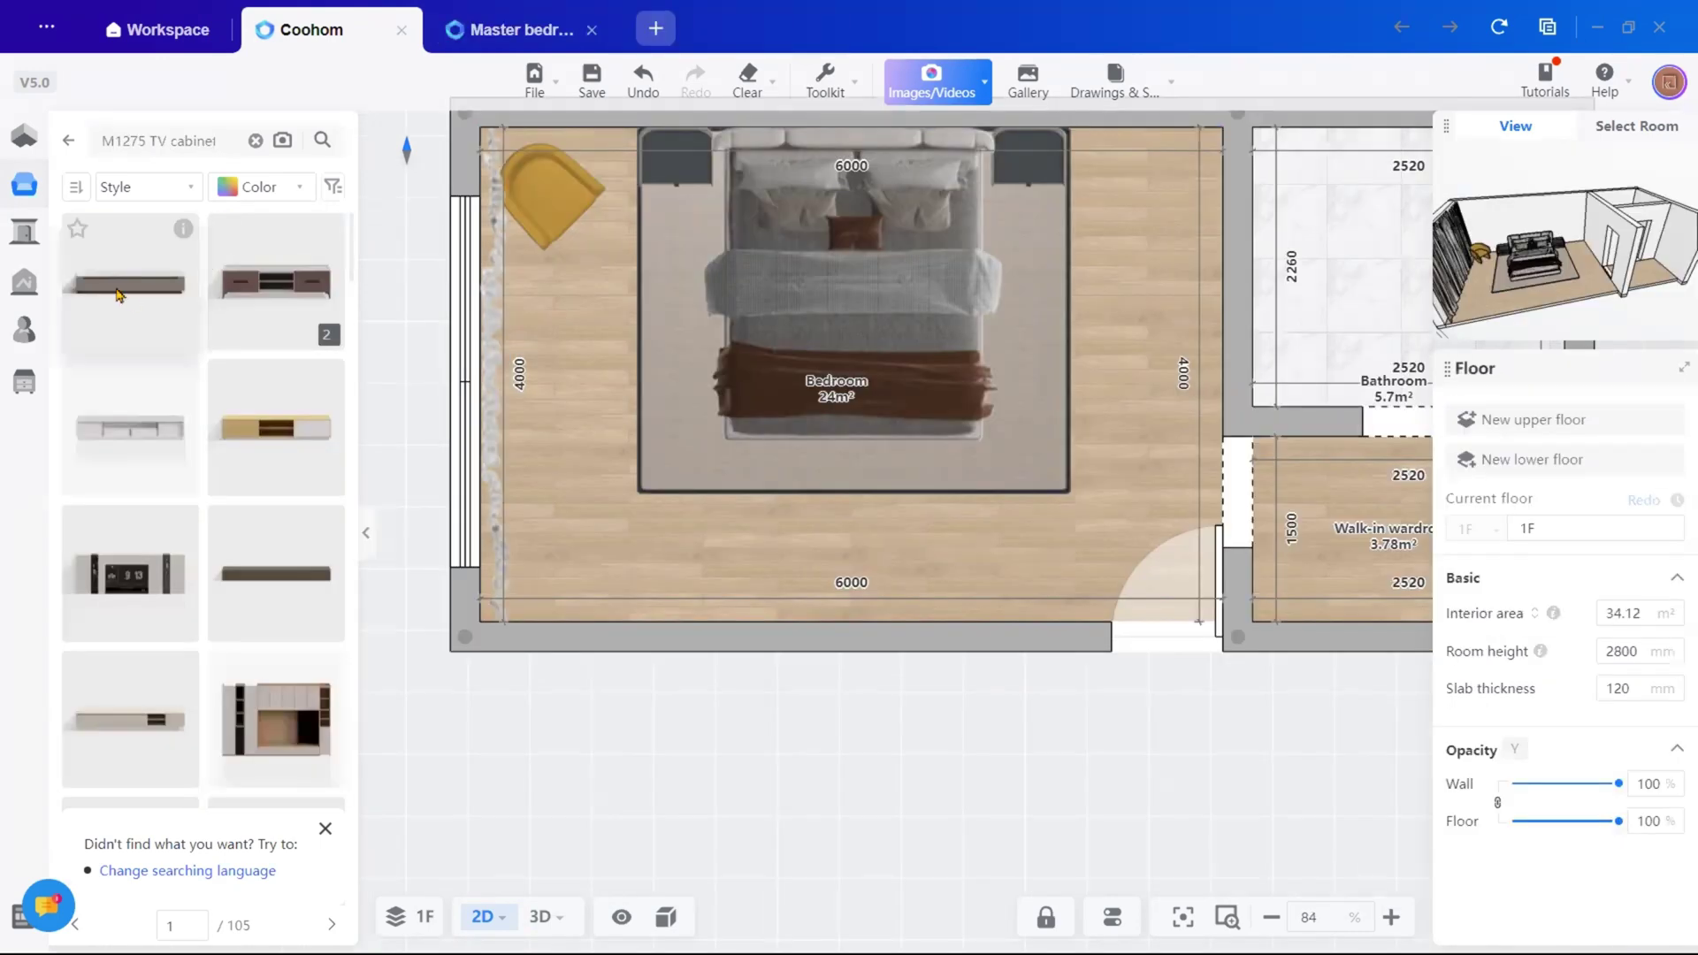
Put the M1275 TV cabinet on the bottom wall and a bird of paradise plant in the corner
{"action": "left_click_drag", "start_coordinate": [119, 287], "coordinate": [856, 588]}
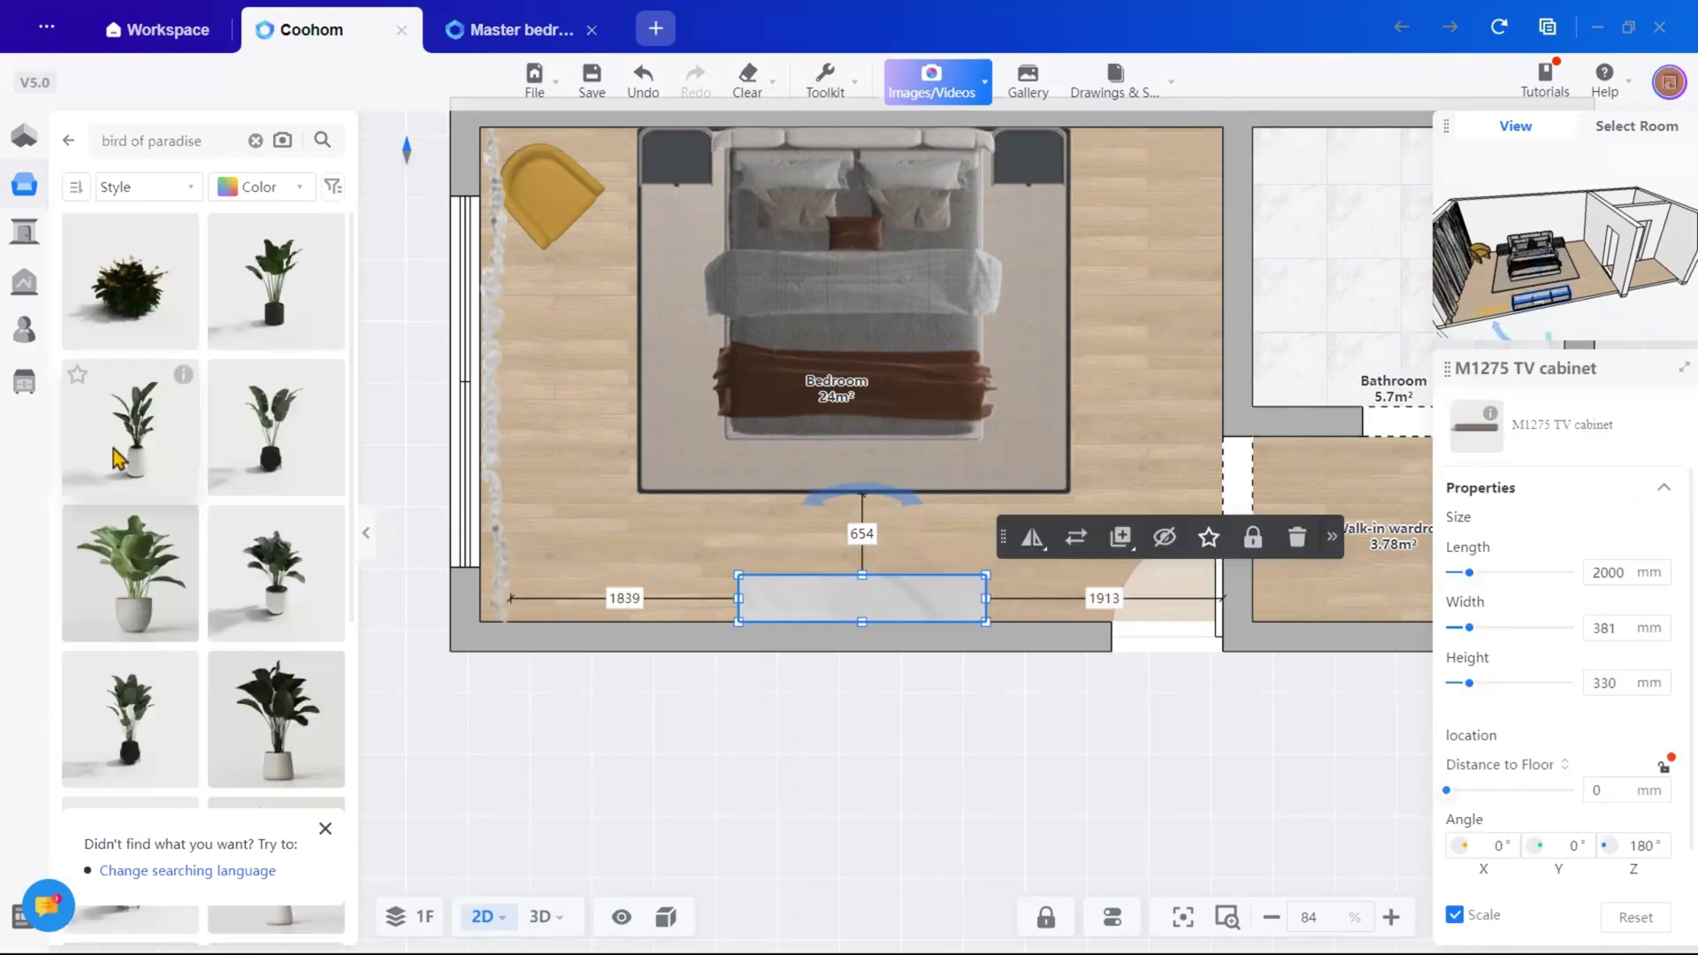
{"action": "left_click_drag", "start_coordinate": [133, 424], "coordinate": [644, 628]}
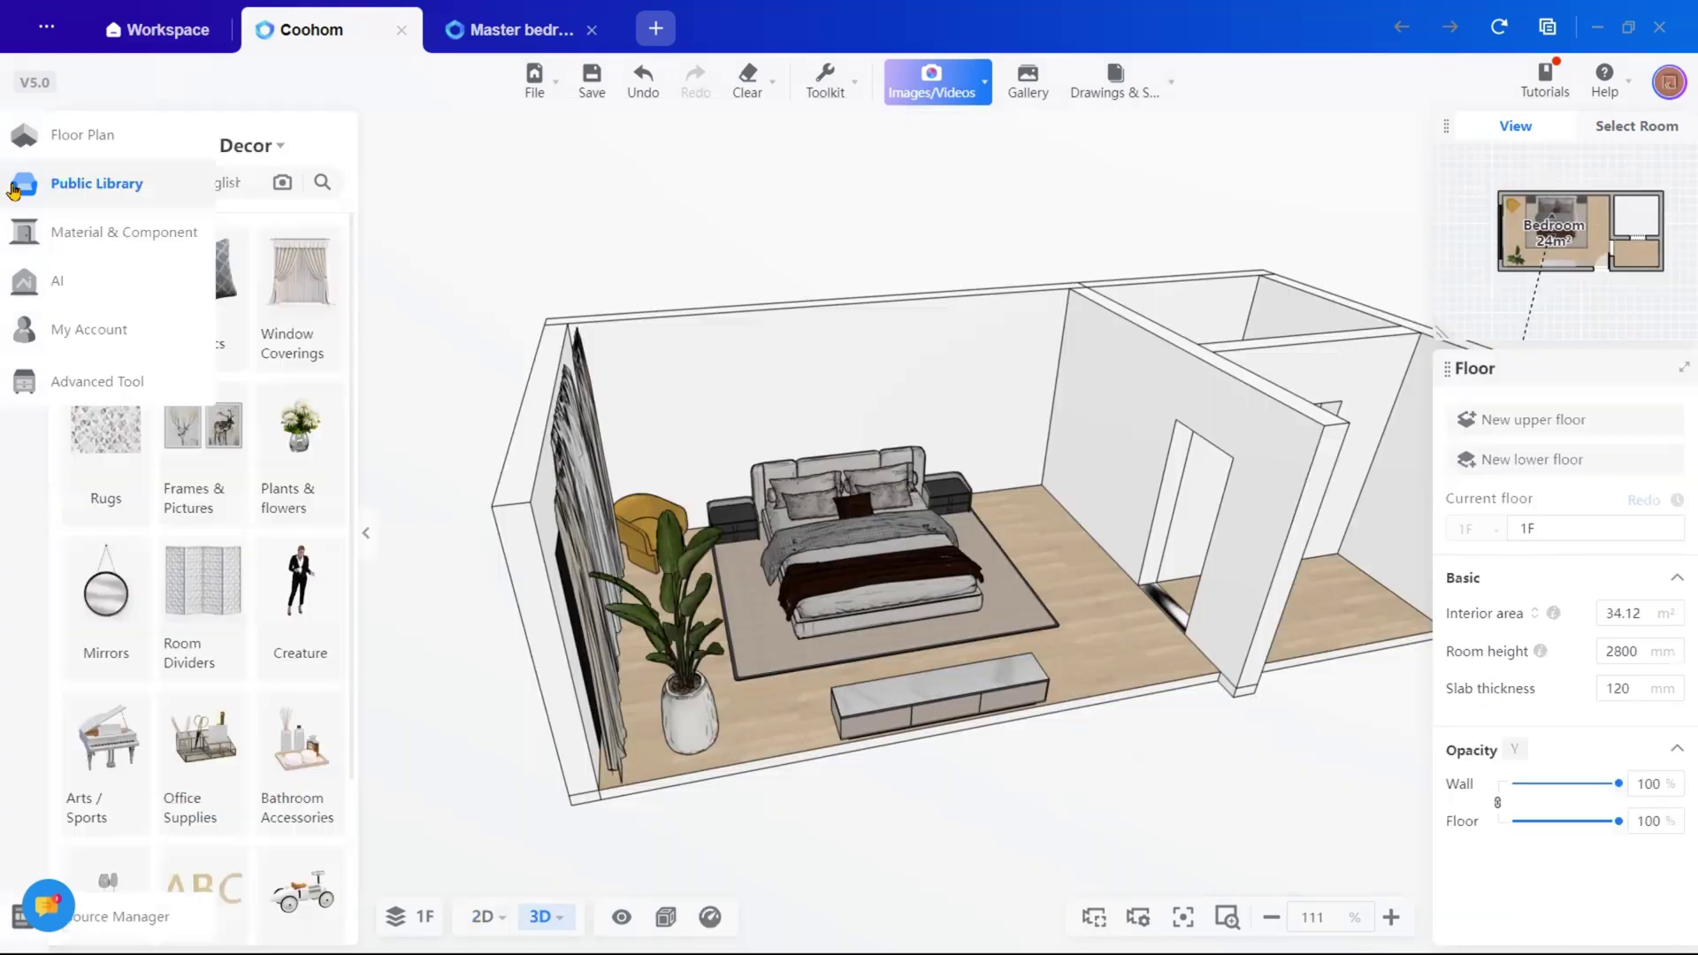
Place a beige minimalist Feature Walls panel on the back wall behind the bed, 2800 mm tall
{"action": "left_click", "coordinate": [15, 191]}
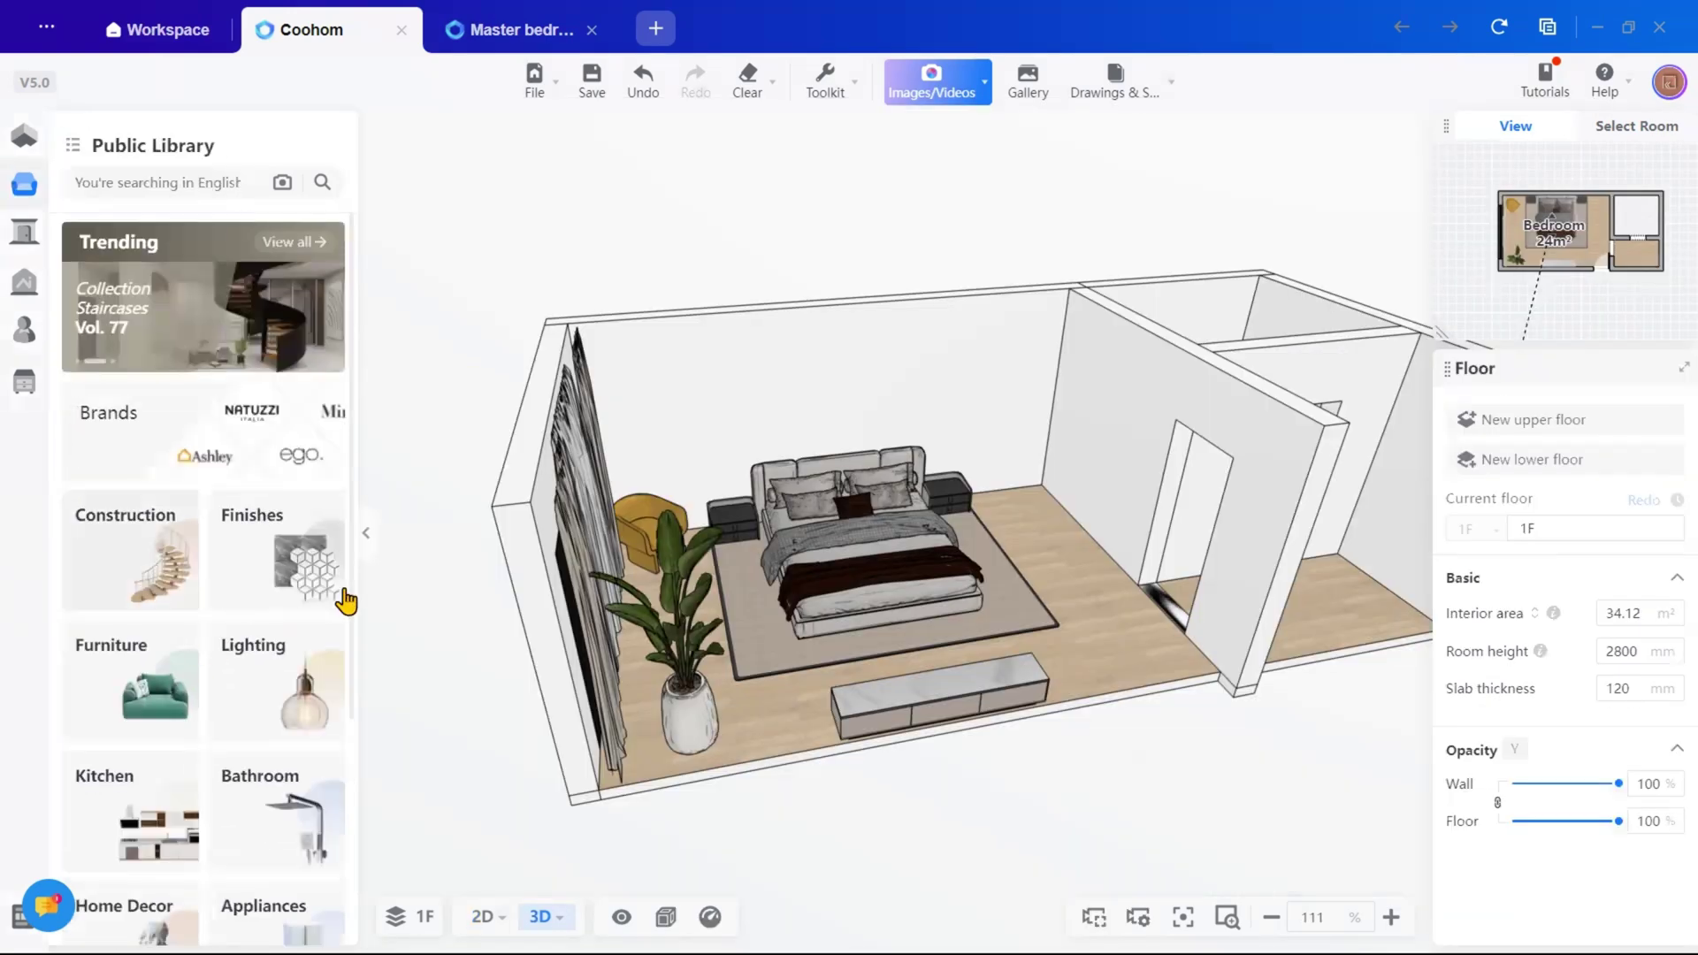
{"action": "left_click", "coordinate": [132, 548]}
{"action": "left_click", "coordinate": [191, 425]}
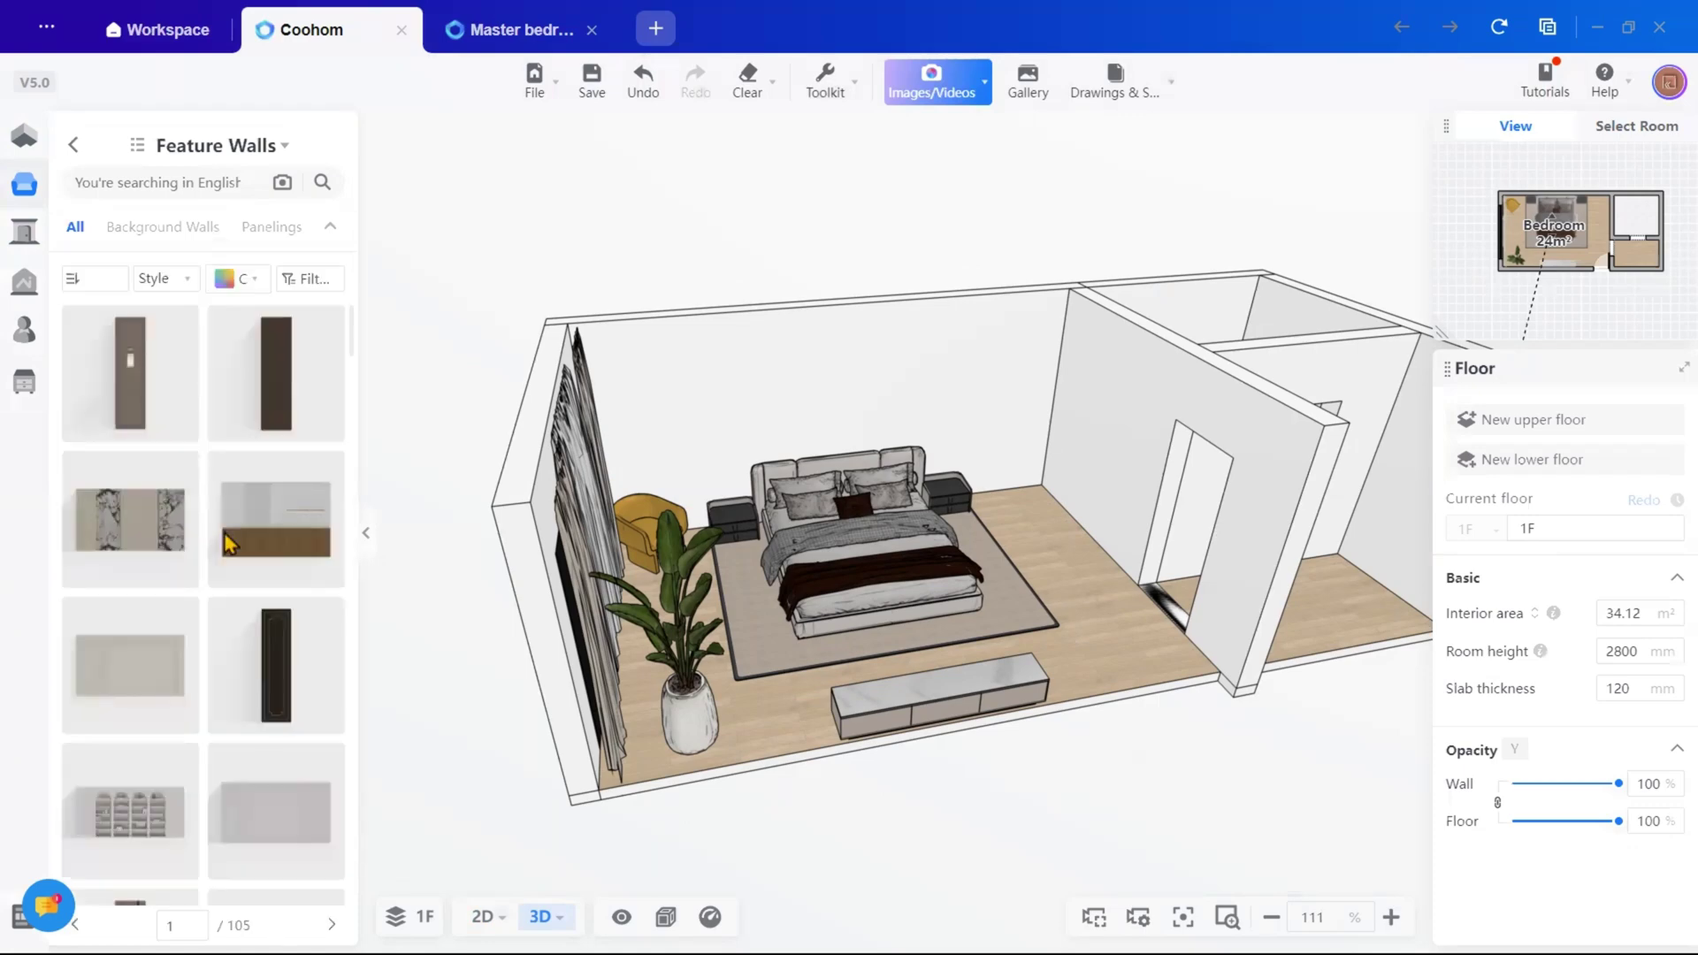
{"action": "scroll", "coordinate": [227, 541], "scroll_direction": "down", "scroll_amount": 5}
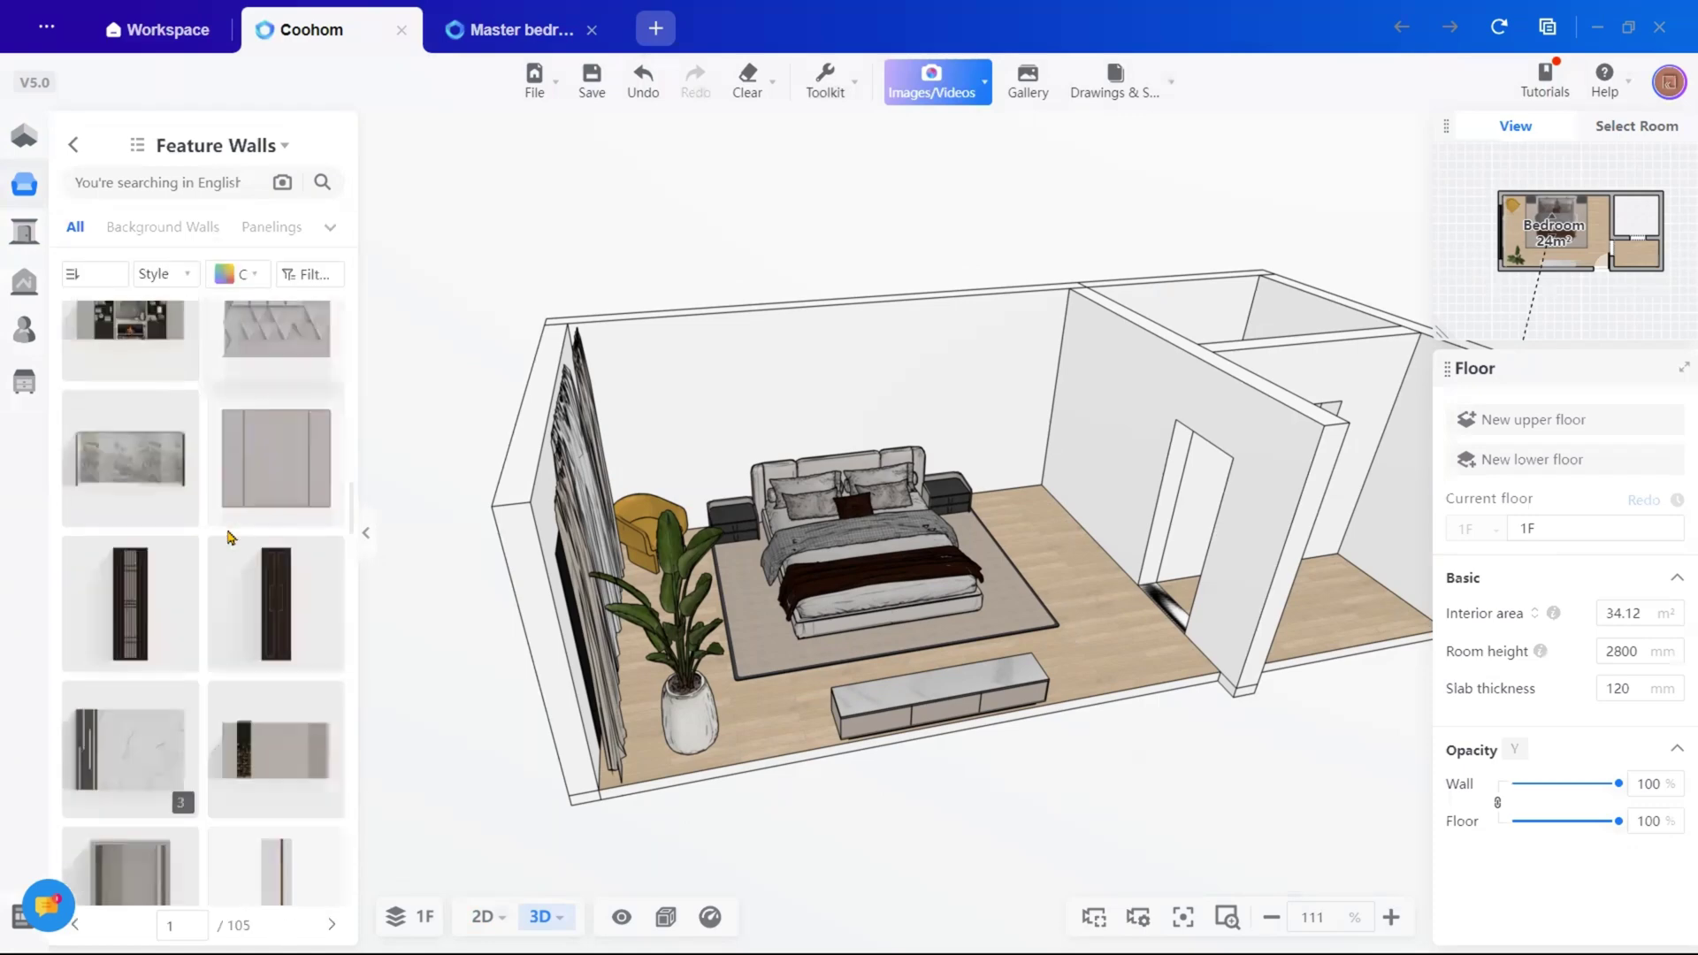
{"action": "scroll", "coordinate": [228, 537], "scroll_direction": "down", "scroll_amount": 10}
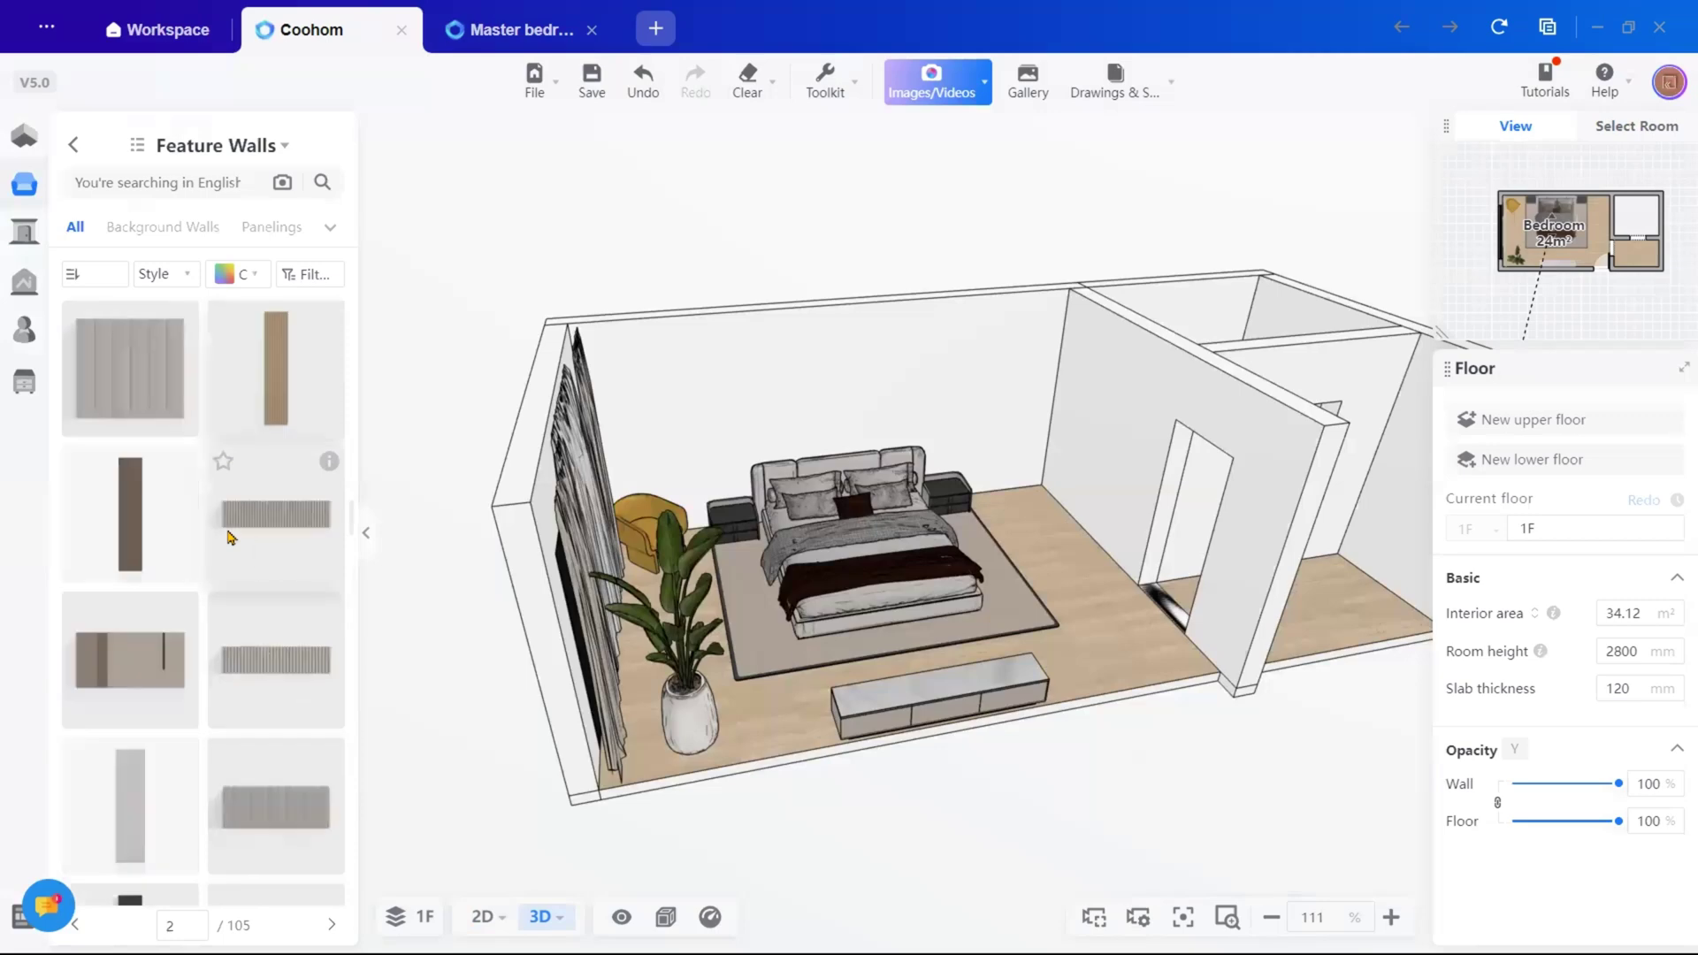
{"action": "scroll", "coordinate": [228, 537], "scroll_direction": "down", "scroll_amount": 10}
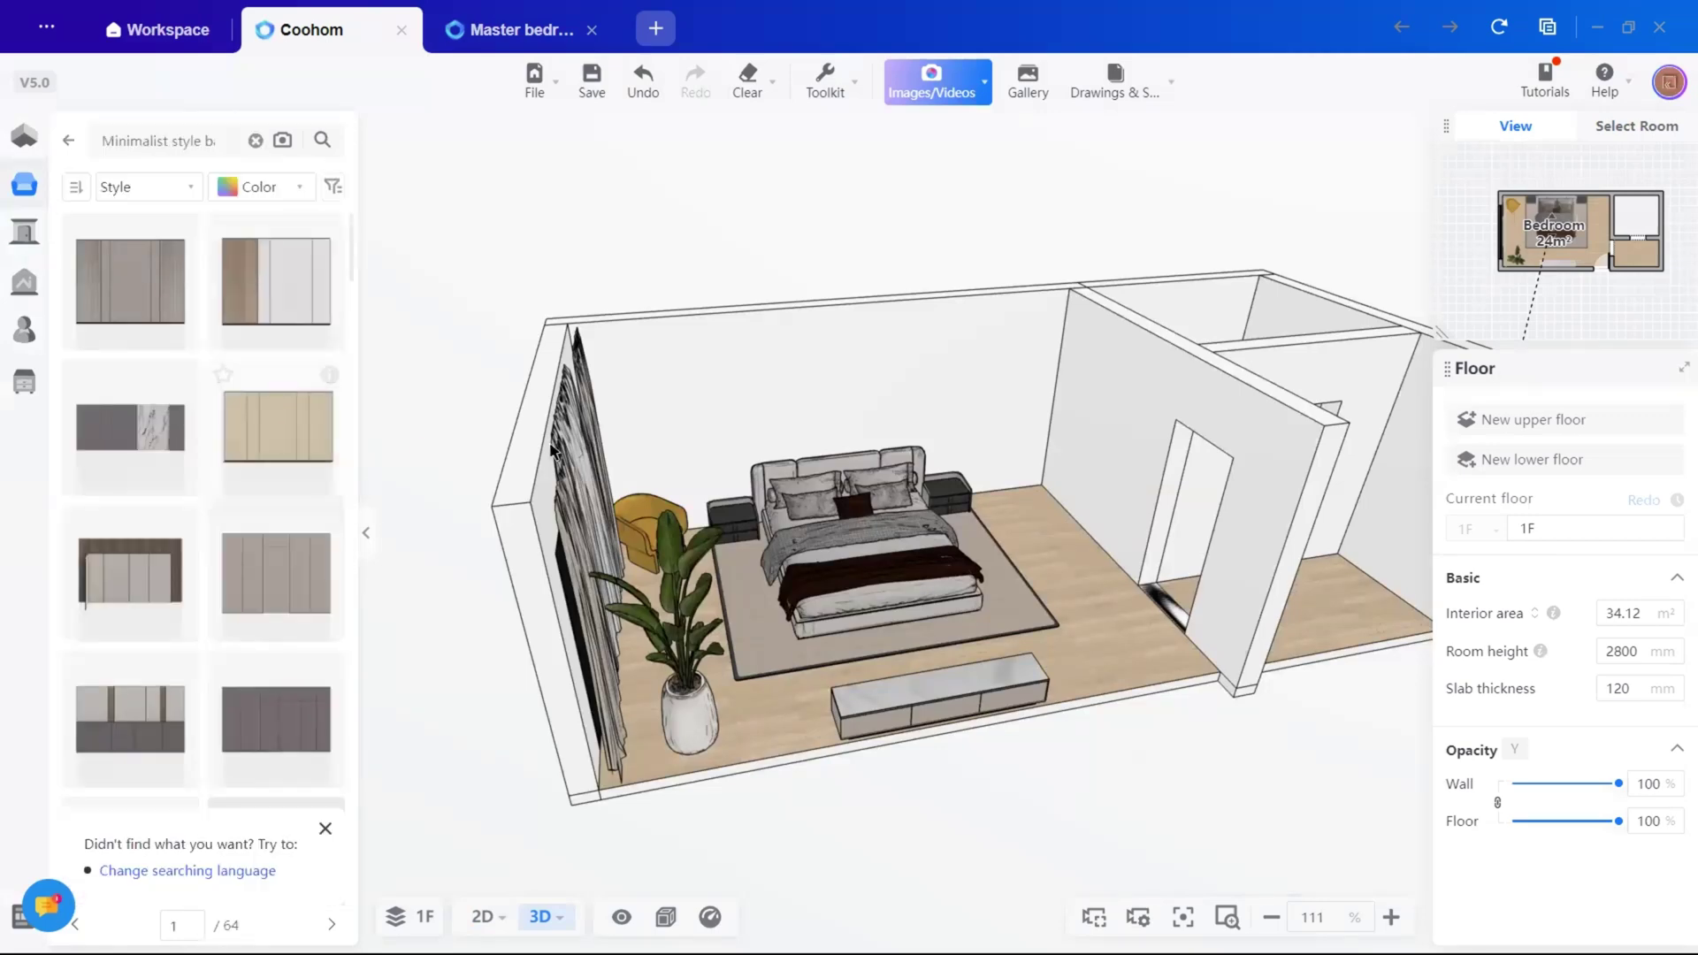
{"action": "left_click_drag", "start_coordinate": [276, 427], "coordinate": [745, 428]}
{"action": "type", "text": "2"}
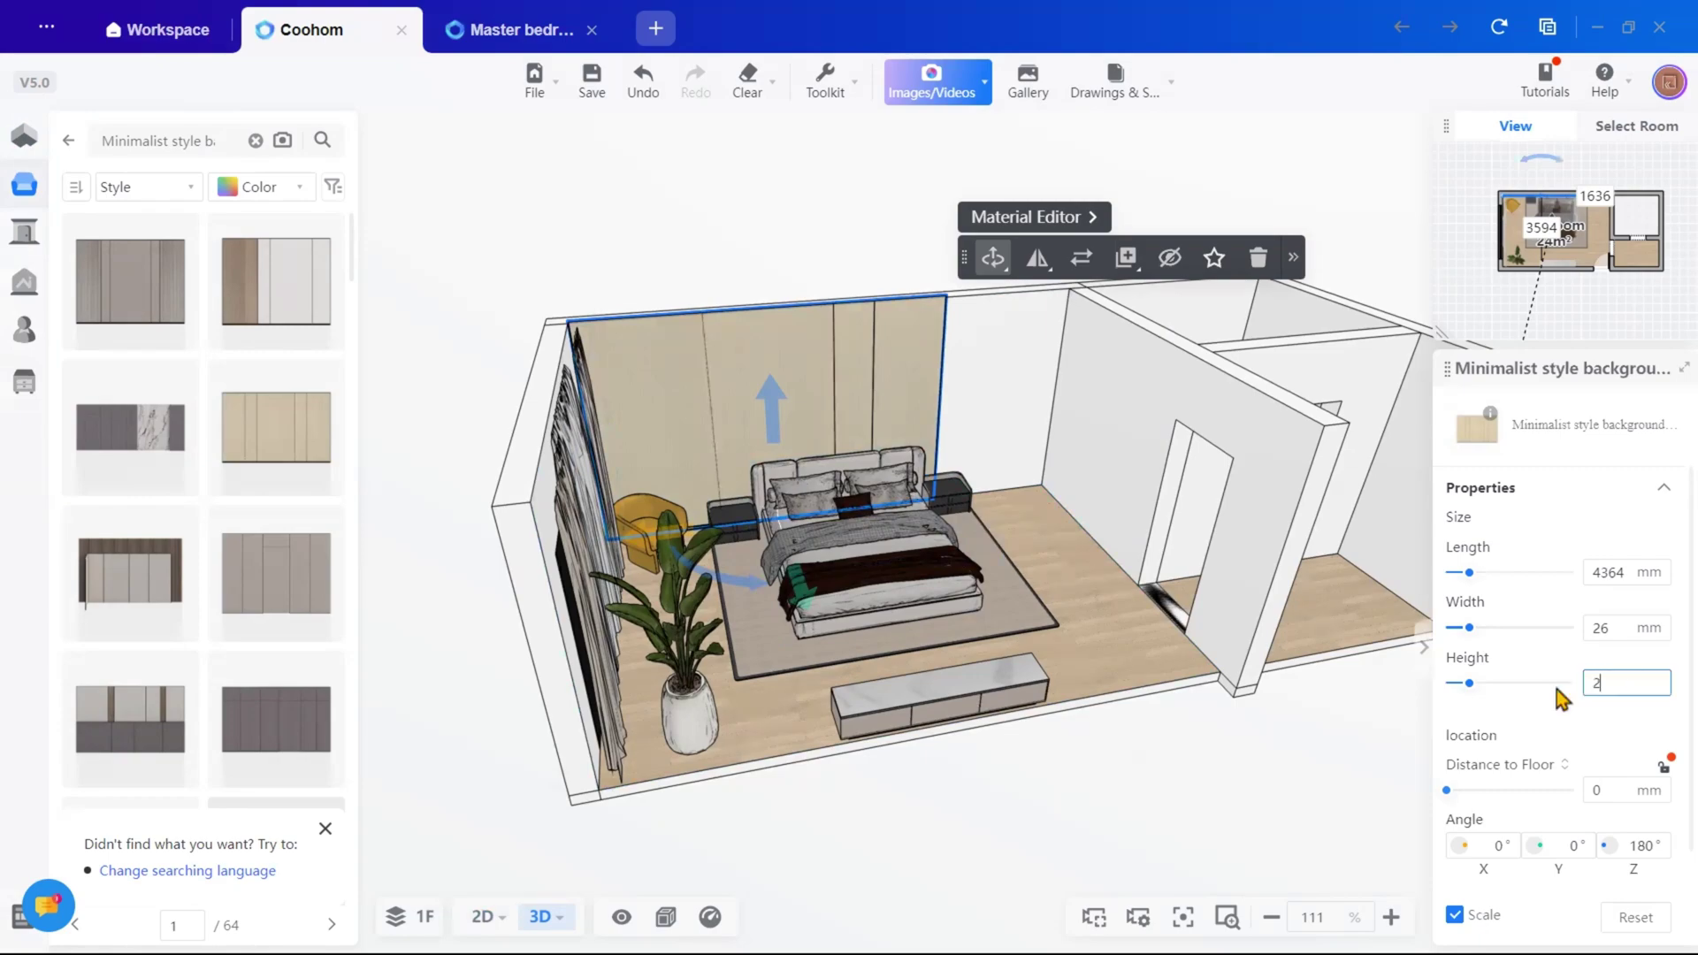
{"action": "type", "text": "800"}
{"action": "key", "text": "Return"}
Return to the 2D floor plan of the bedroom
{"action": "mouse_move", "coordinate": [482, 911]}
{"action": "left_click", "coordinate": [481, 796]}
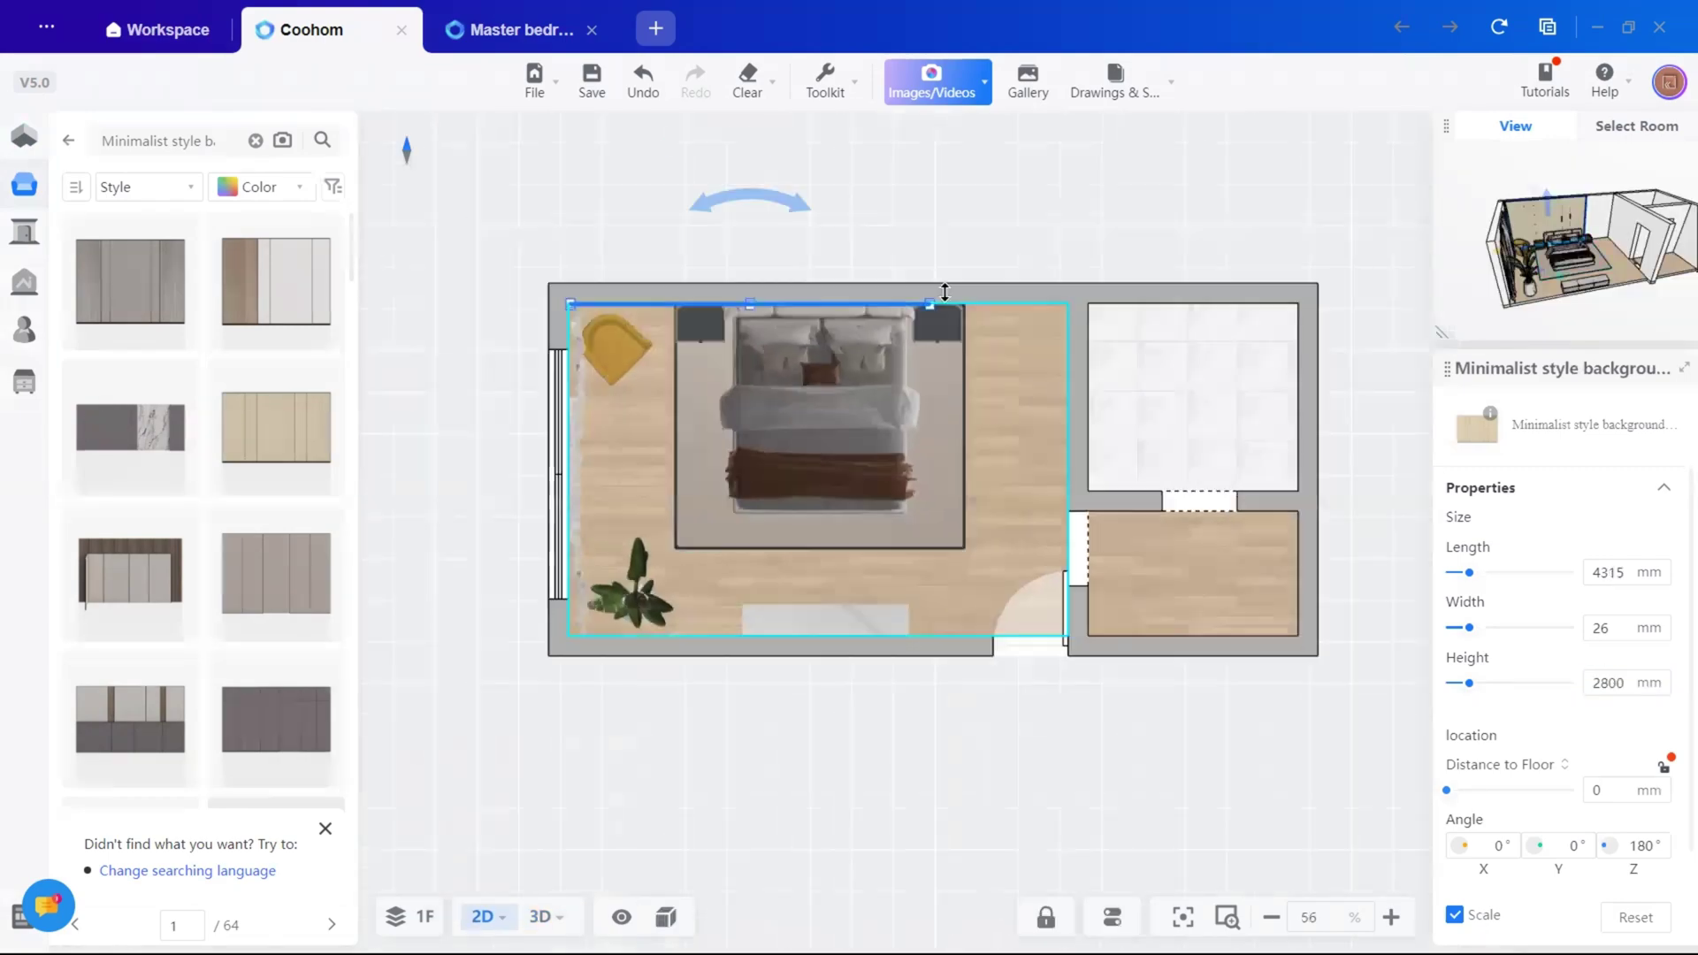
{"action": "scroll", "coordinate": [1196, 386], "scroll_direction": "up", "scroll_amount": 5}
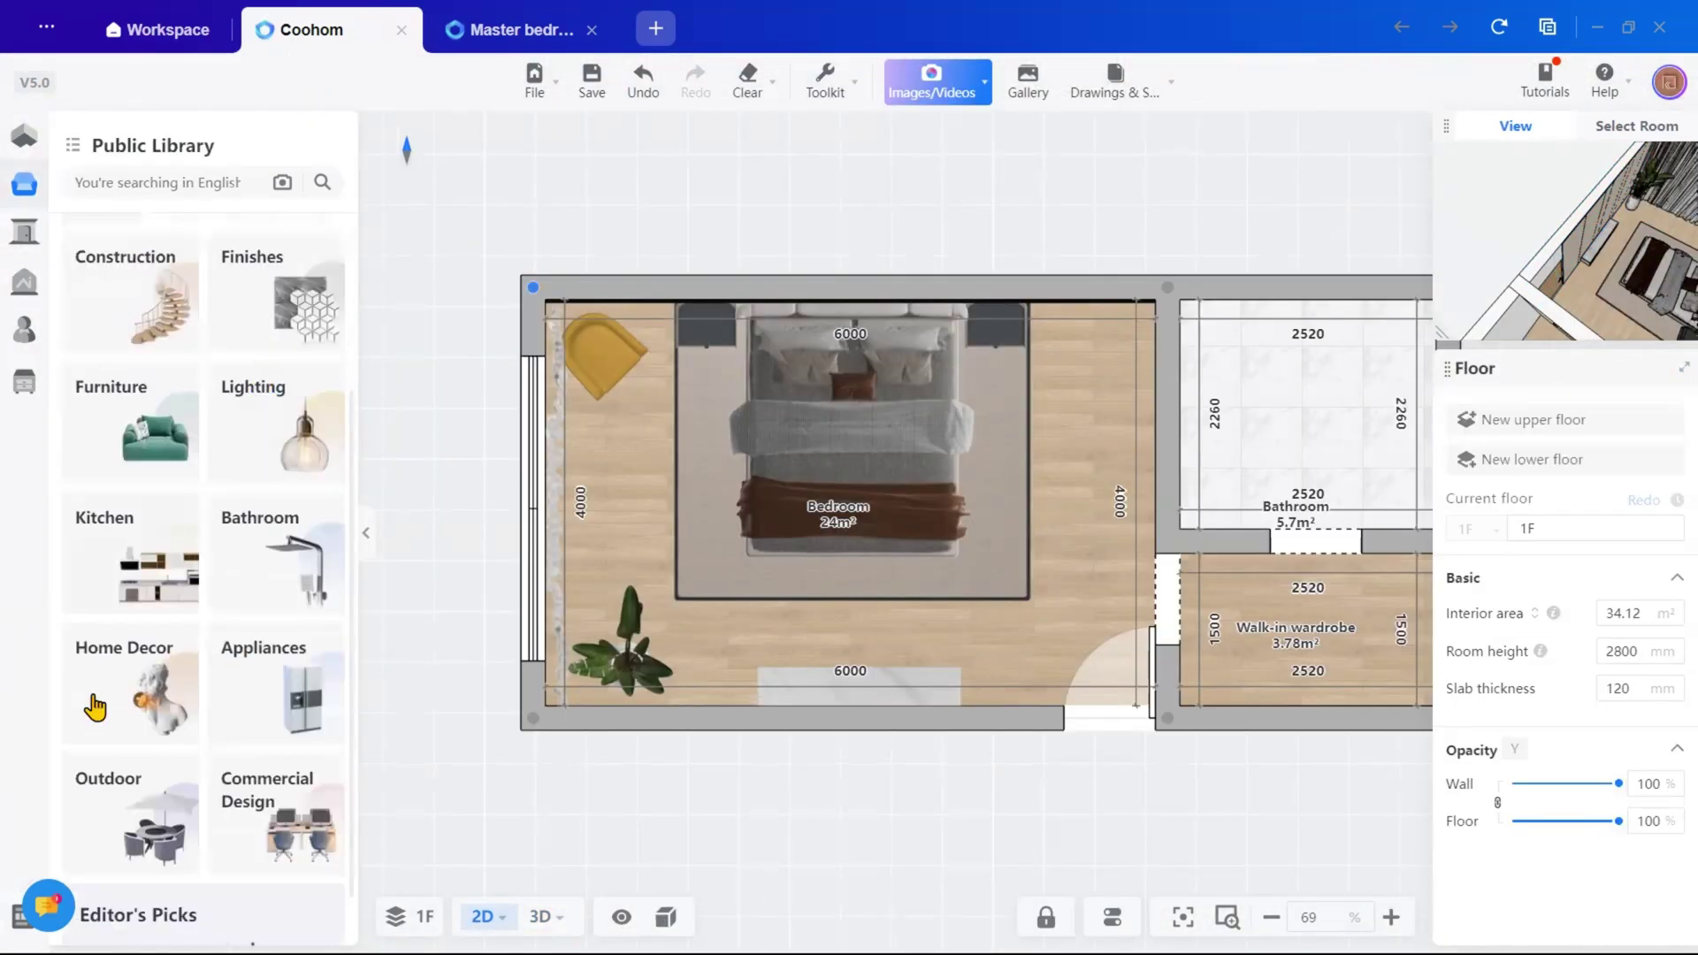
Place a french radio from Home Decor > Table Decor near the bottom wall
{"action": "left_click", "coordinate": [124, 703]}
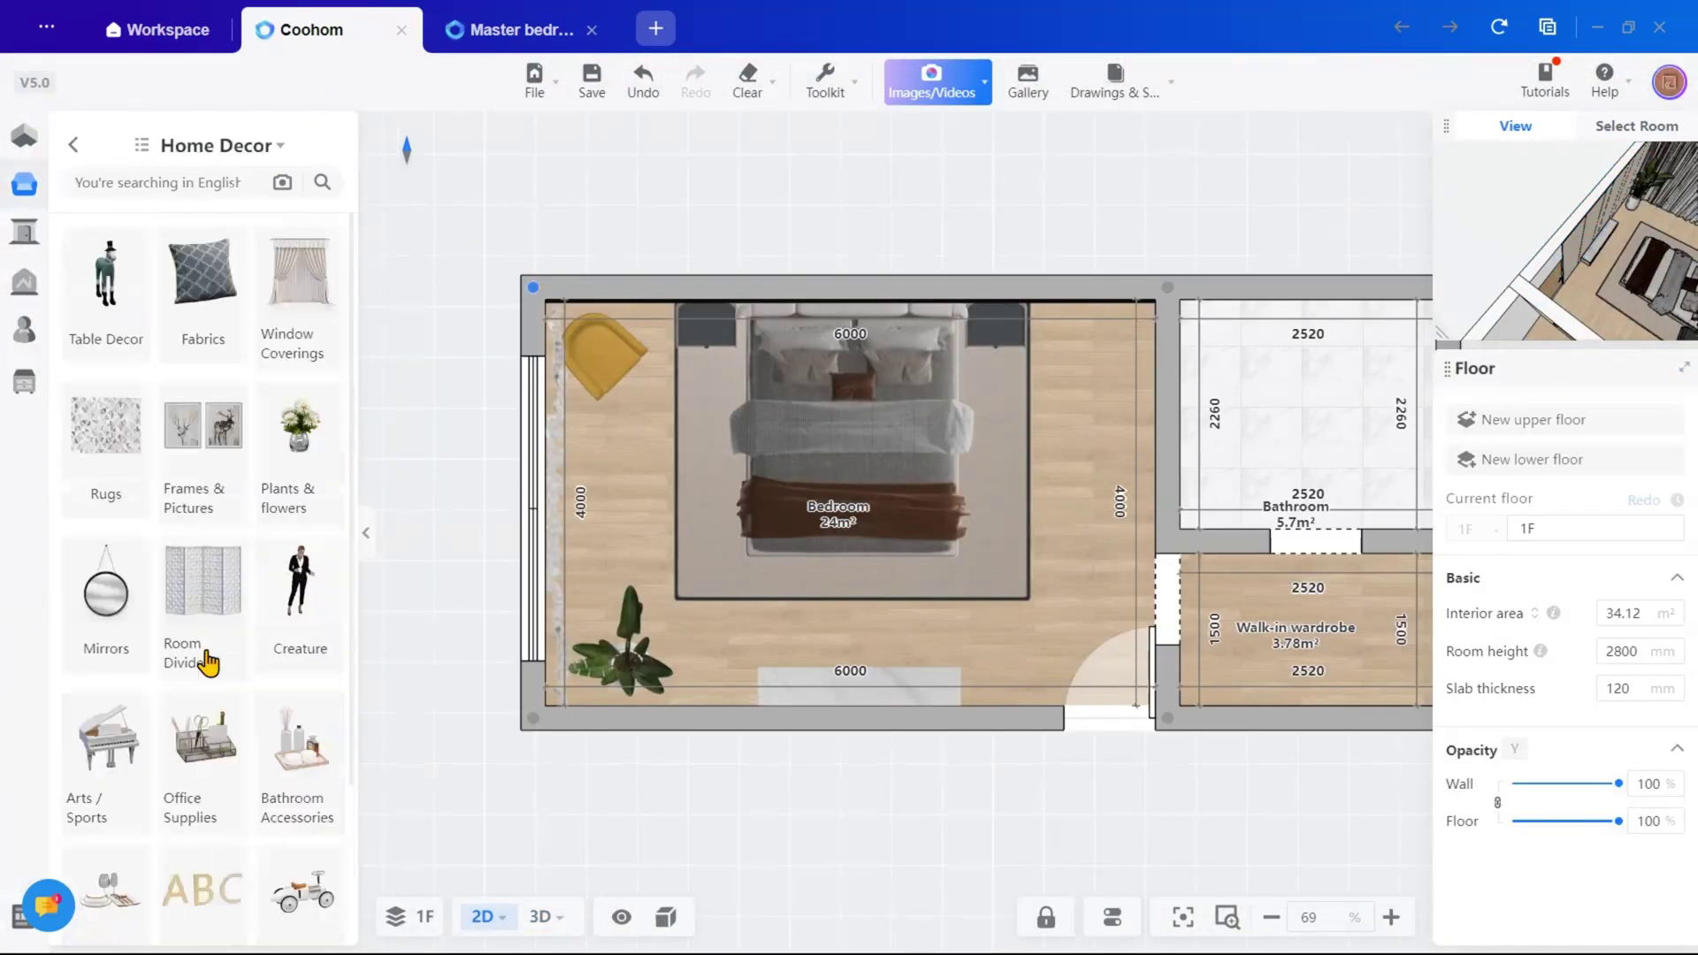
{"action": "left_click", "coordinate": [104, 296]}
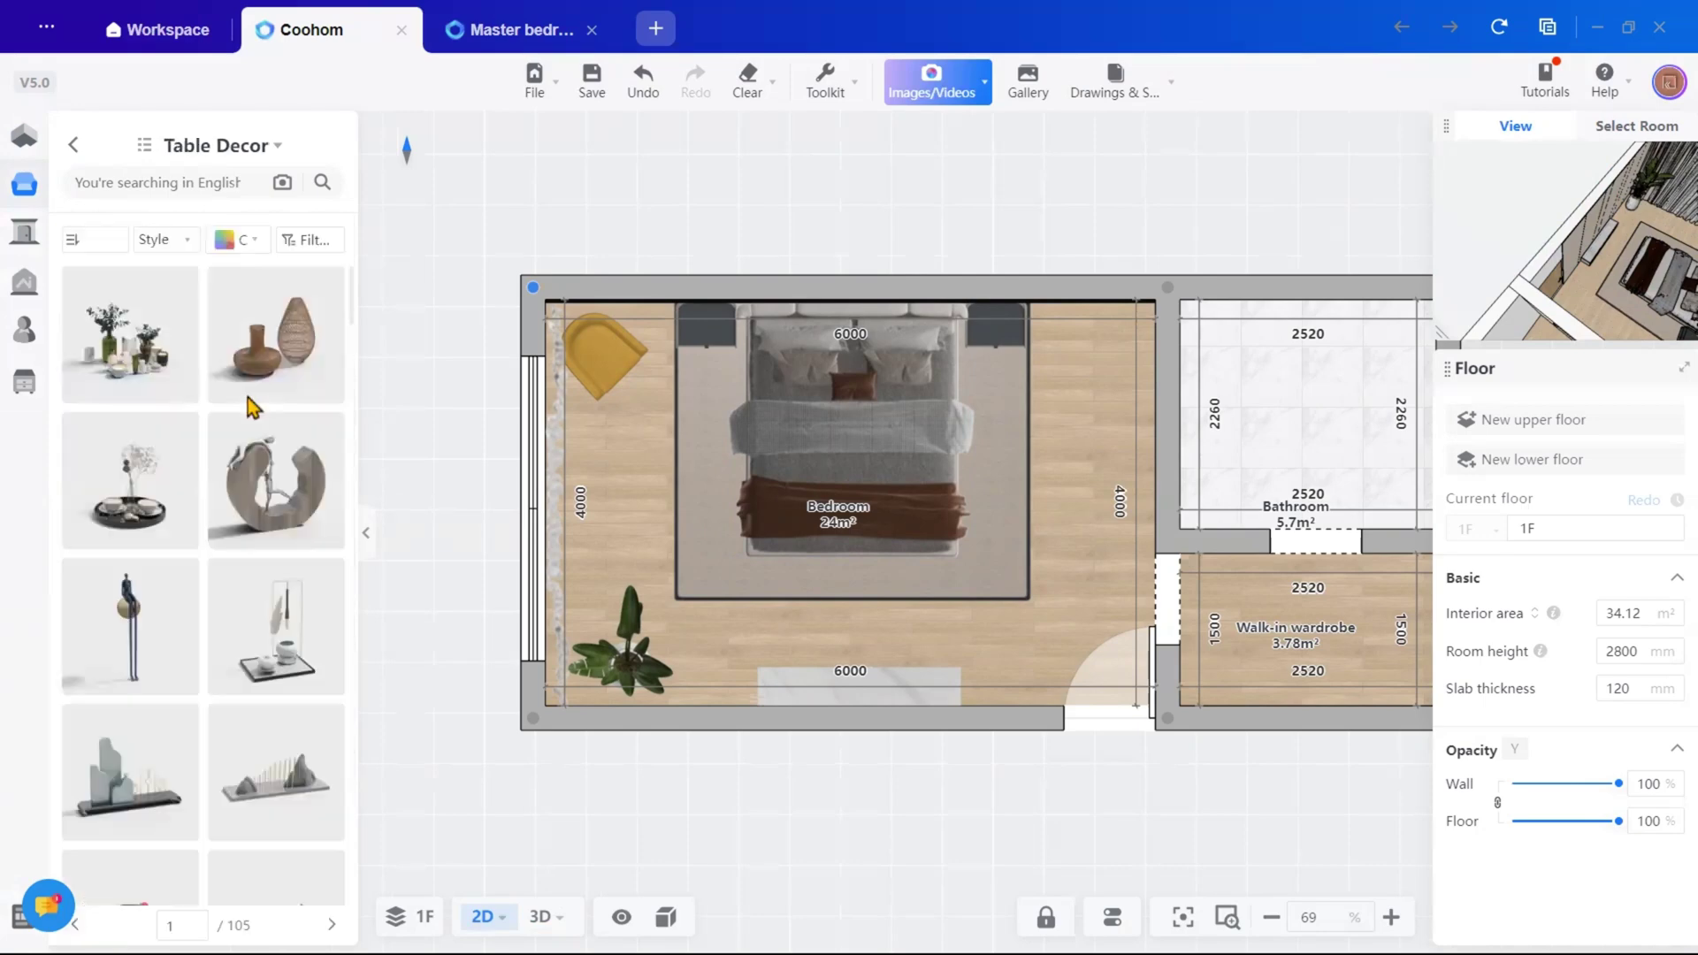
{"action": "scroll", "coordinate": [252, 407], "scroll_direction": "down", "scroll_amount": 5}
{"action": "scroll", "coordinate": [168, 609], "scroll_direction": "down", "scroll_amount": 10}
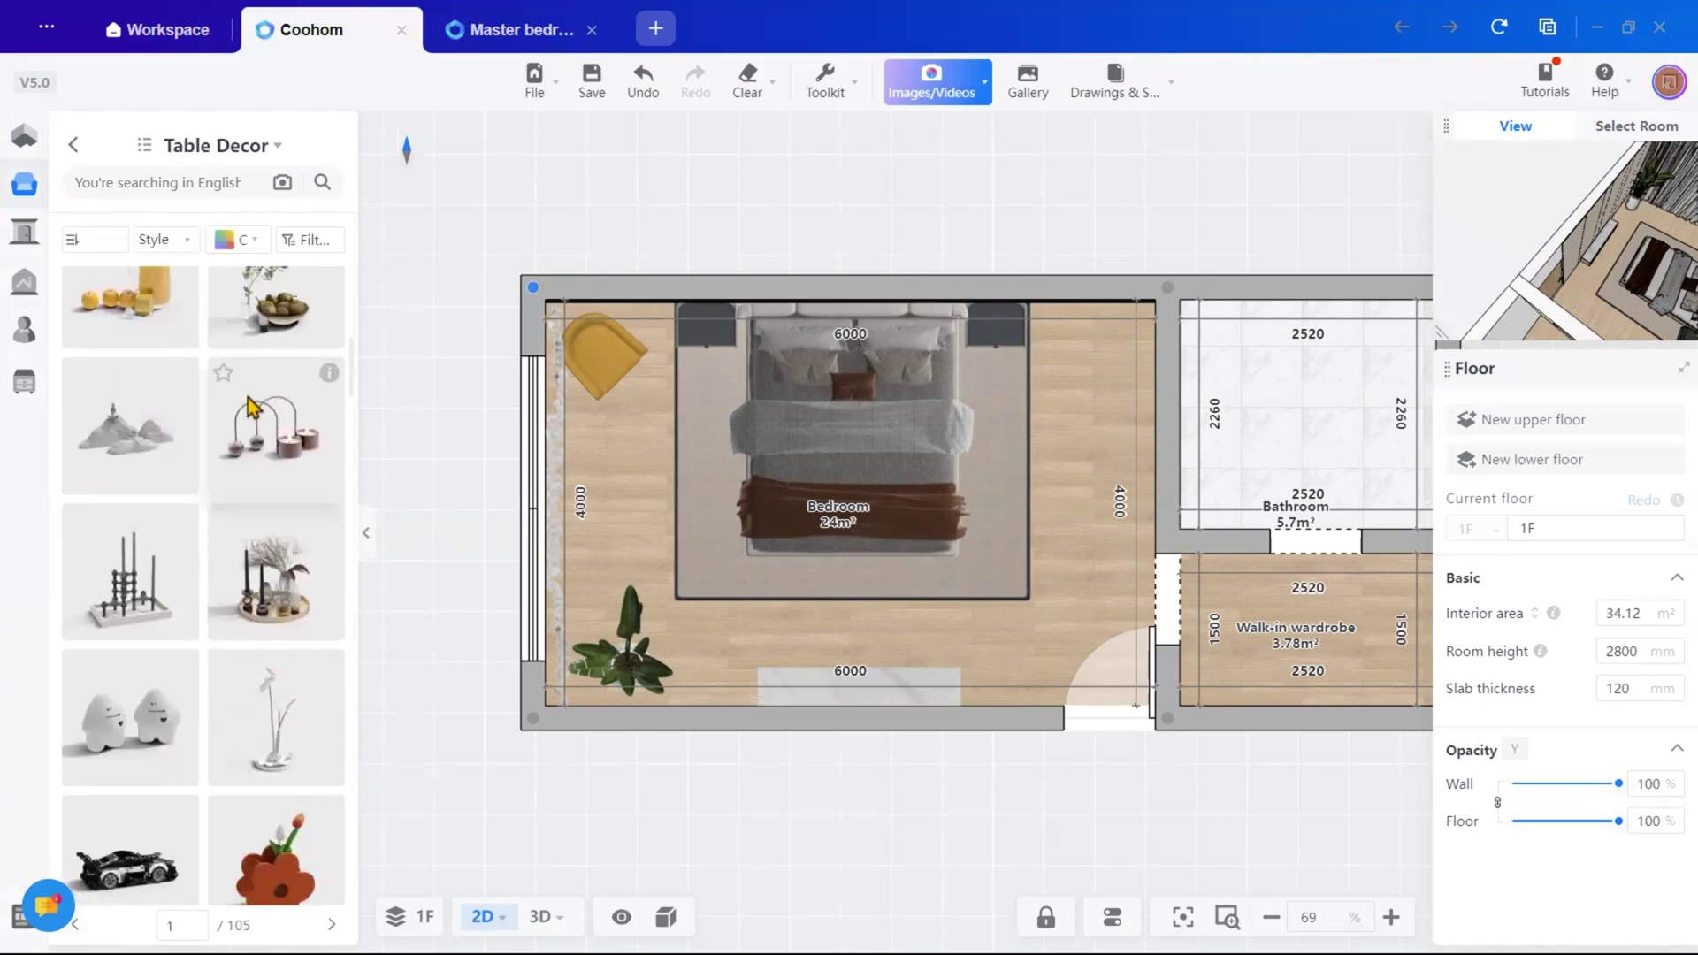
{"action": "mouse_move", "coordinate": [168, 608]}
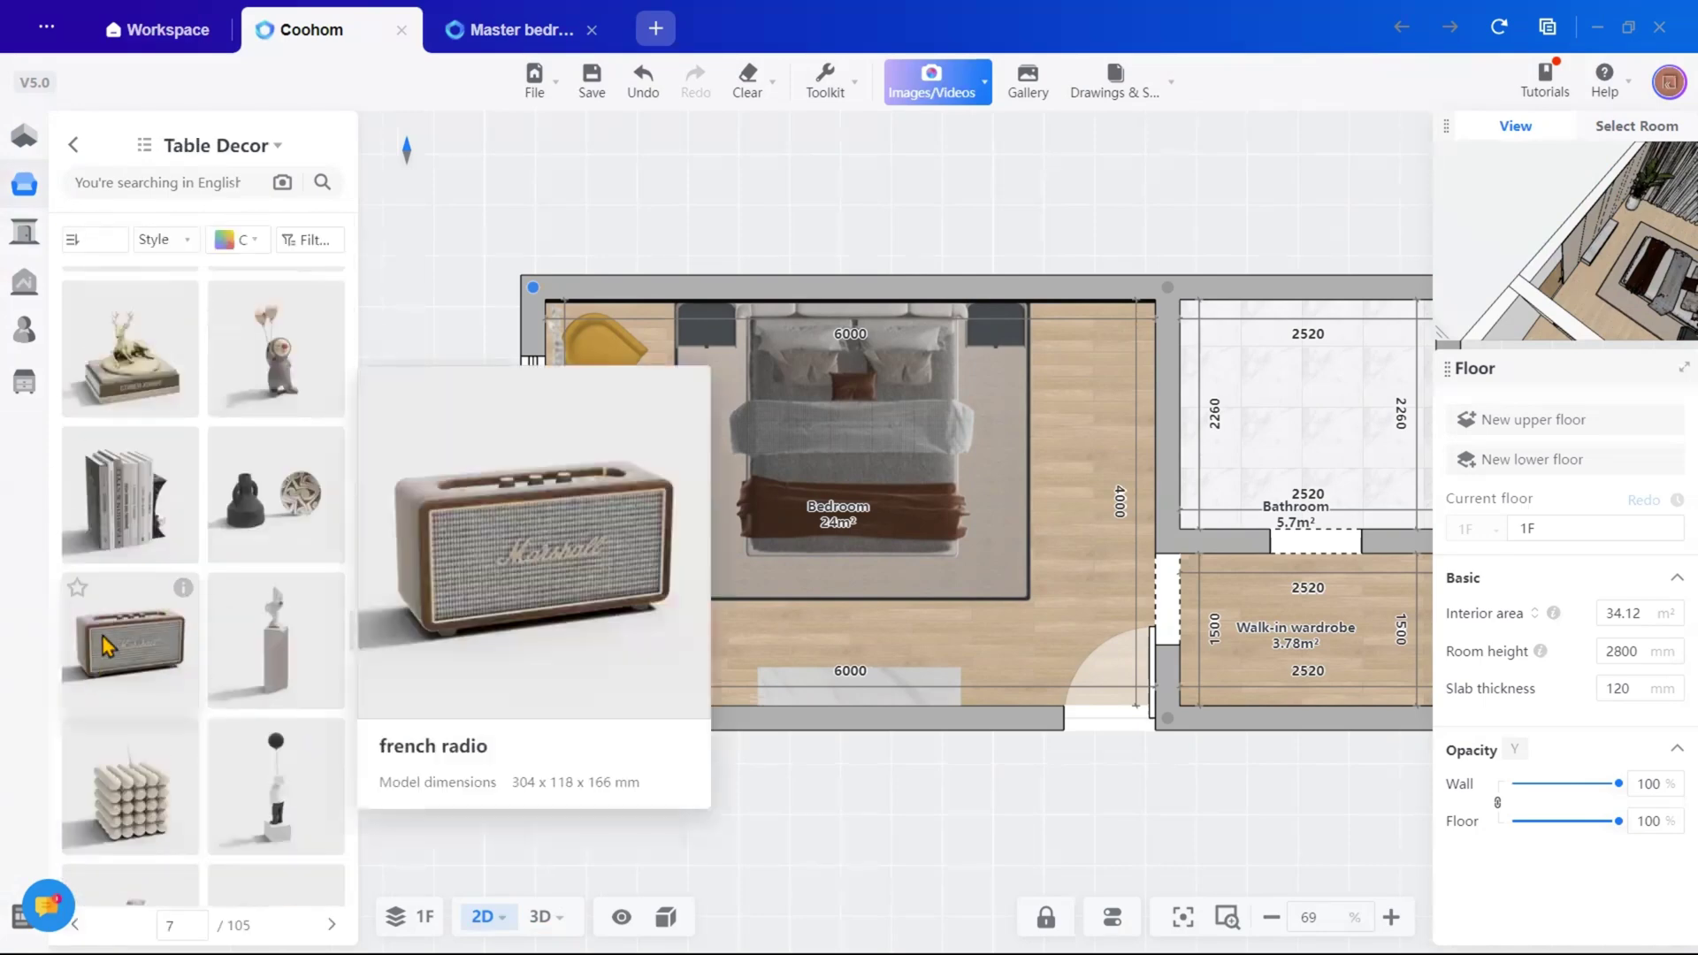
{"action": "left_click_drag", "start_coordinate": [168, 608], "coordinate": [767, 684]}
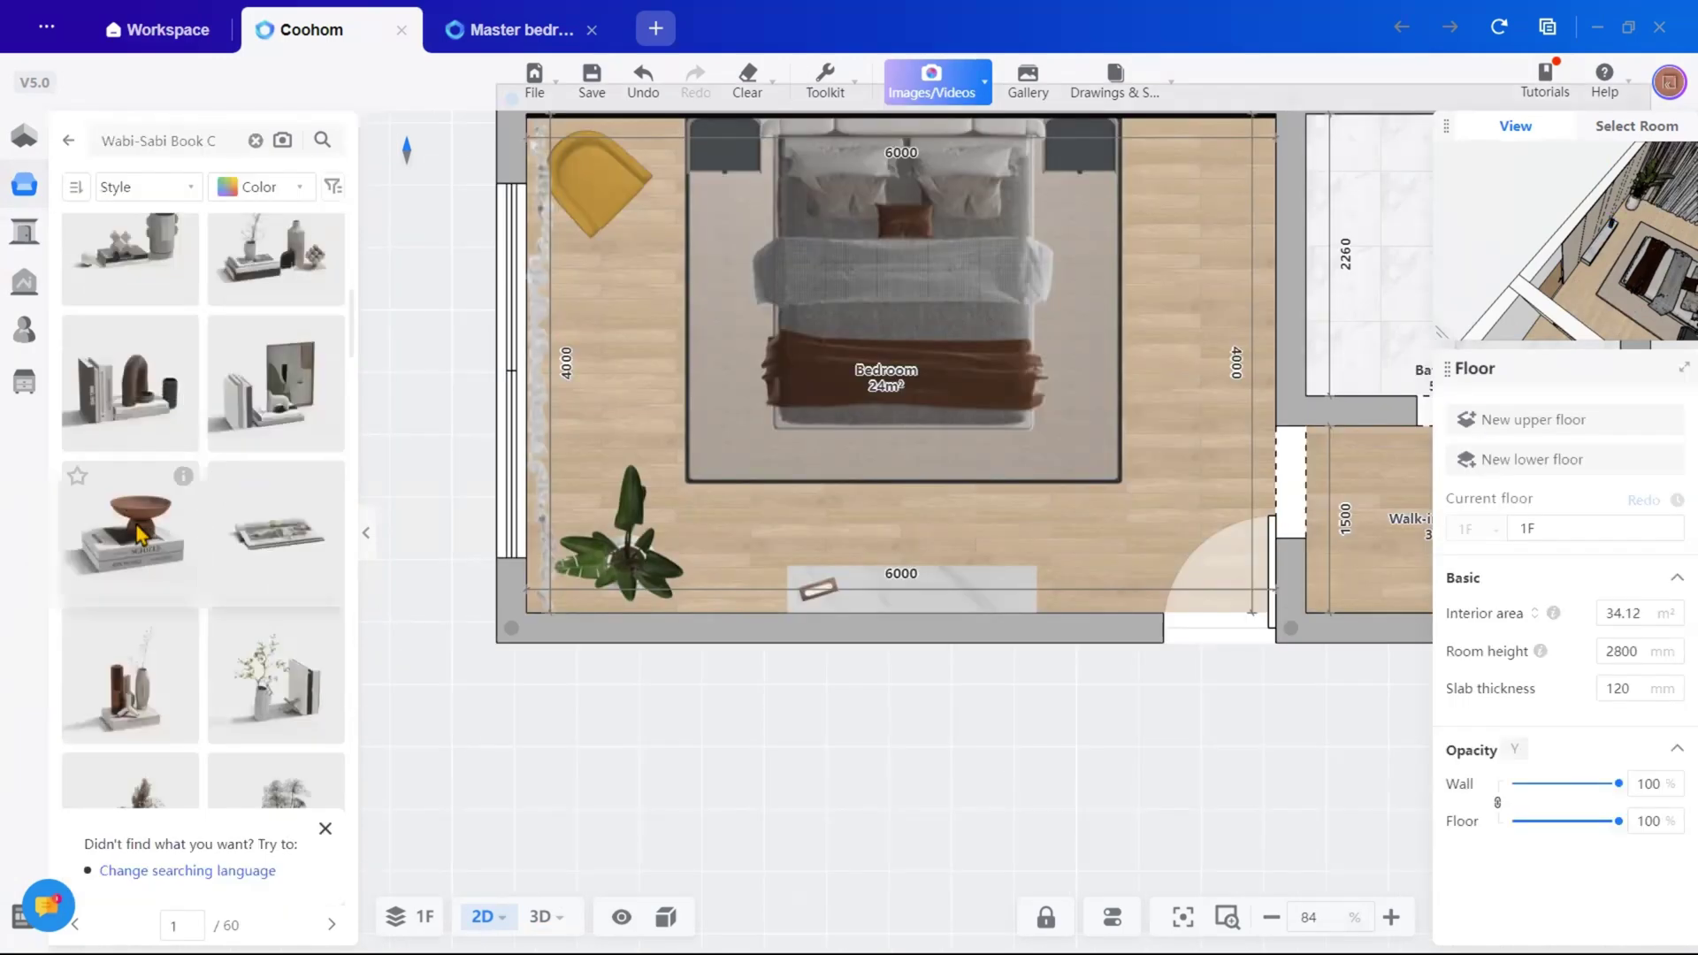
Add book ornaments to the left nightstand and a centred clock ornament on the right one
{"action": "left_click_drag", "start_coordinate": [130, 529], "coordinate": [722, 150]}
{"action": "scroll", "coordinate": [722, 150], "scroll_direction": "up", "scroll_amount": 2}
{"action": "scroll", "coordinate": [722, 150], "scroll_direction": "up", "scroll_amount": 3}
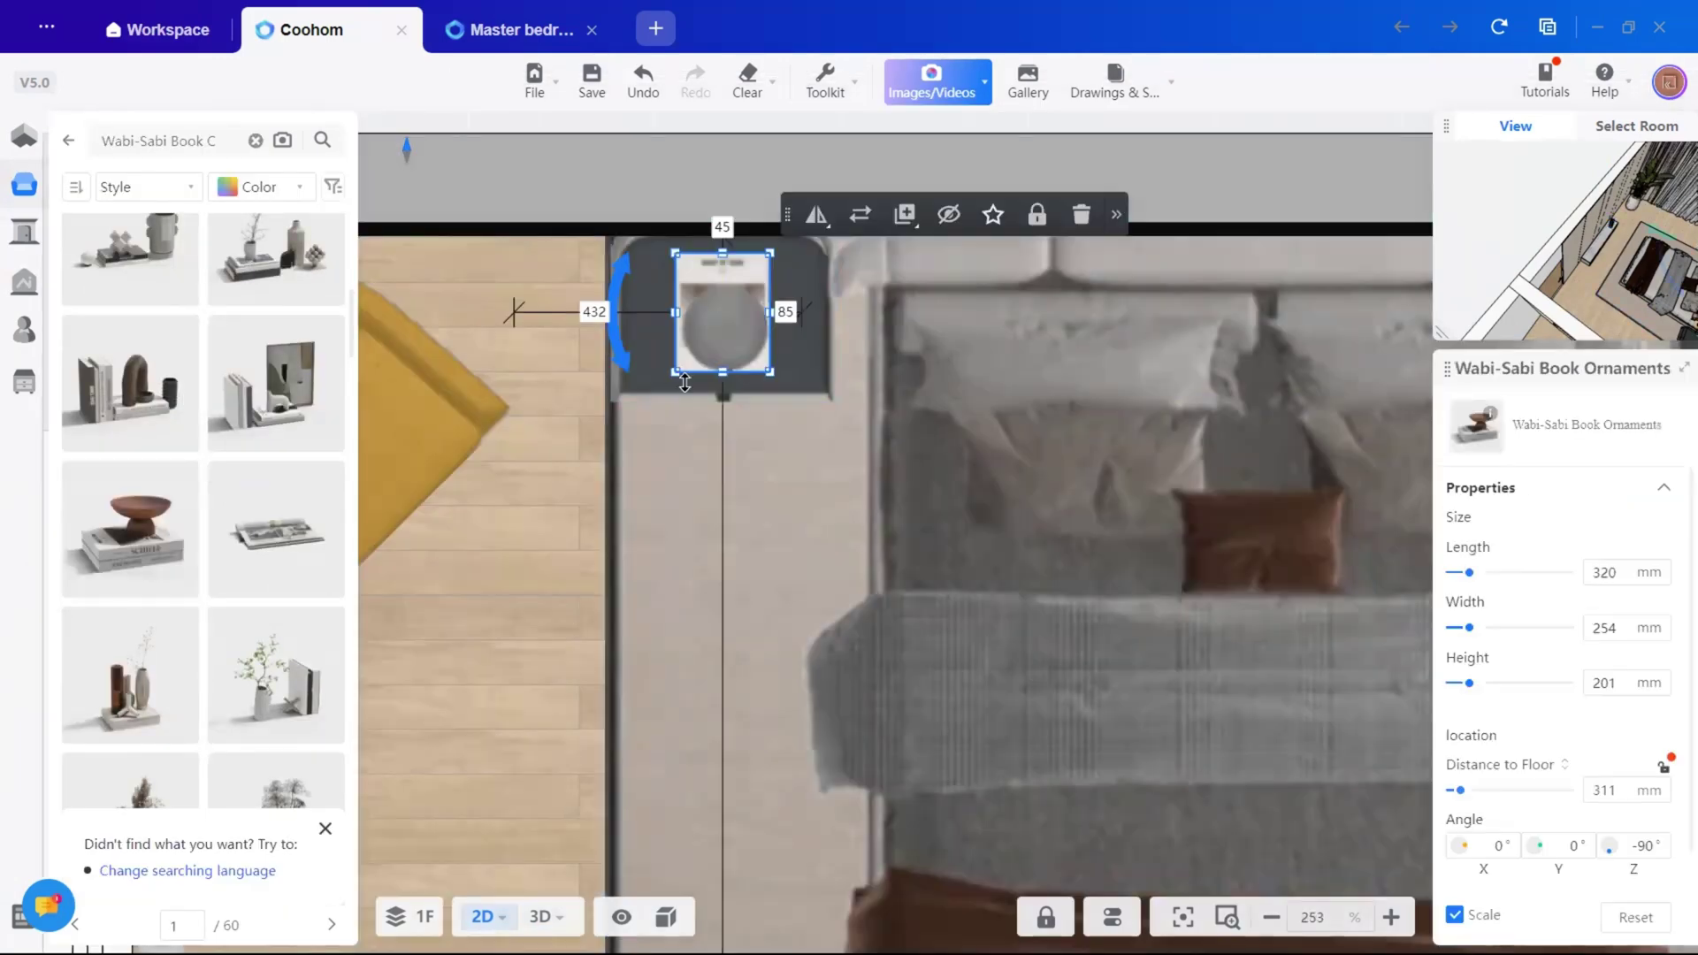
{"action": "left_click_drag", "start_coordinate": [818, 270], "coordinate": [804, 383]}
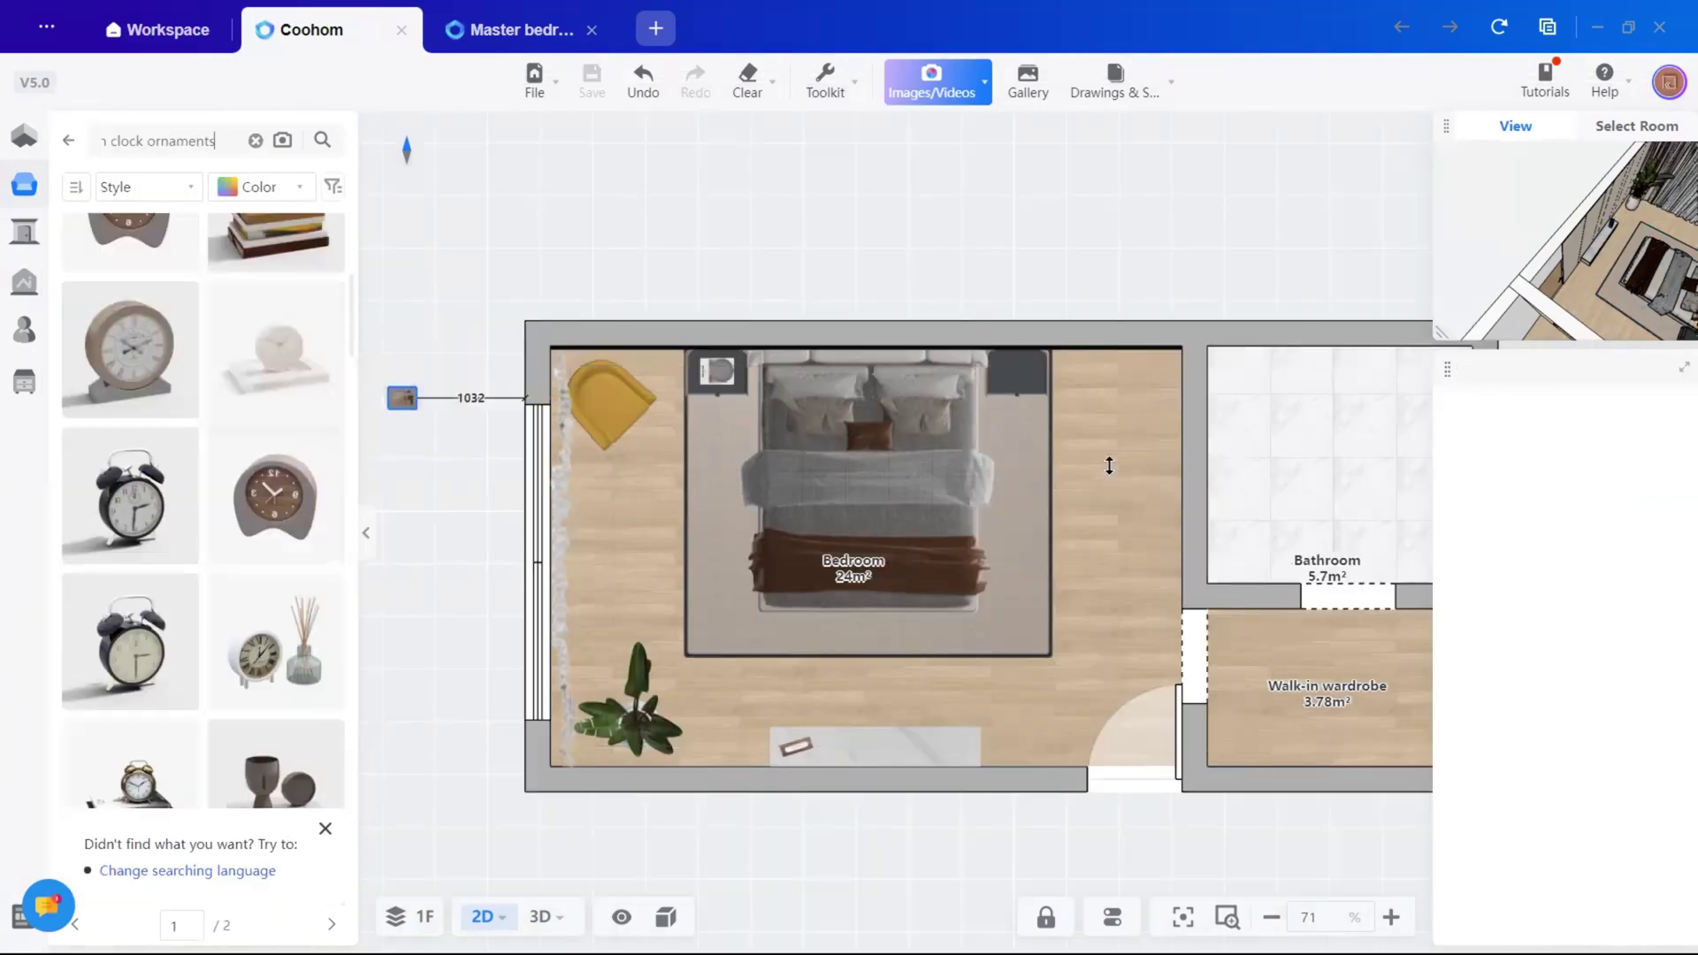
{"action": "left_click", "coordinate": [1061, 371]}
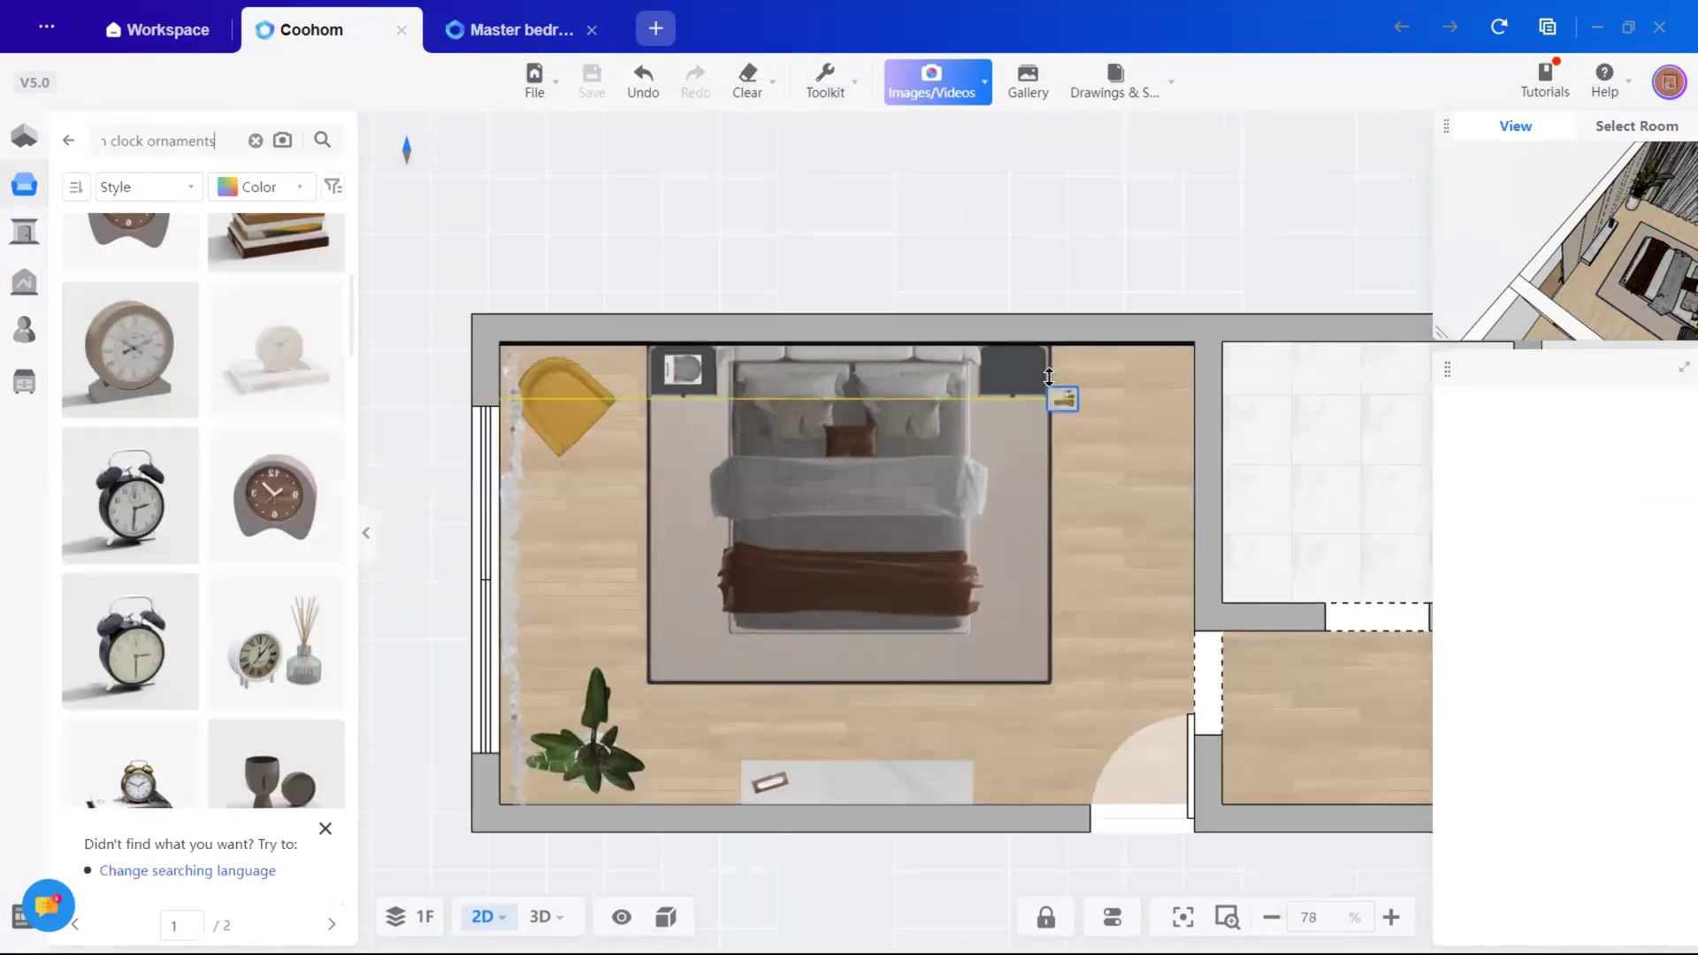
{"action": "scroll", "coordinate": [1061, 371], "scroll_direction": "up", "scroll_amount": 10}
{"action": "left_click_drag", "start_coordinate": [978, 368], "coordinate": [962, 371]}
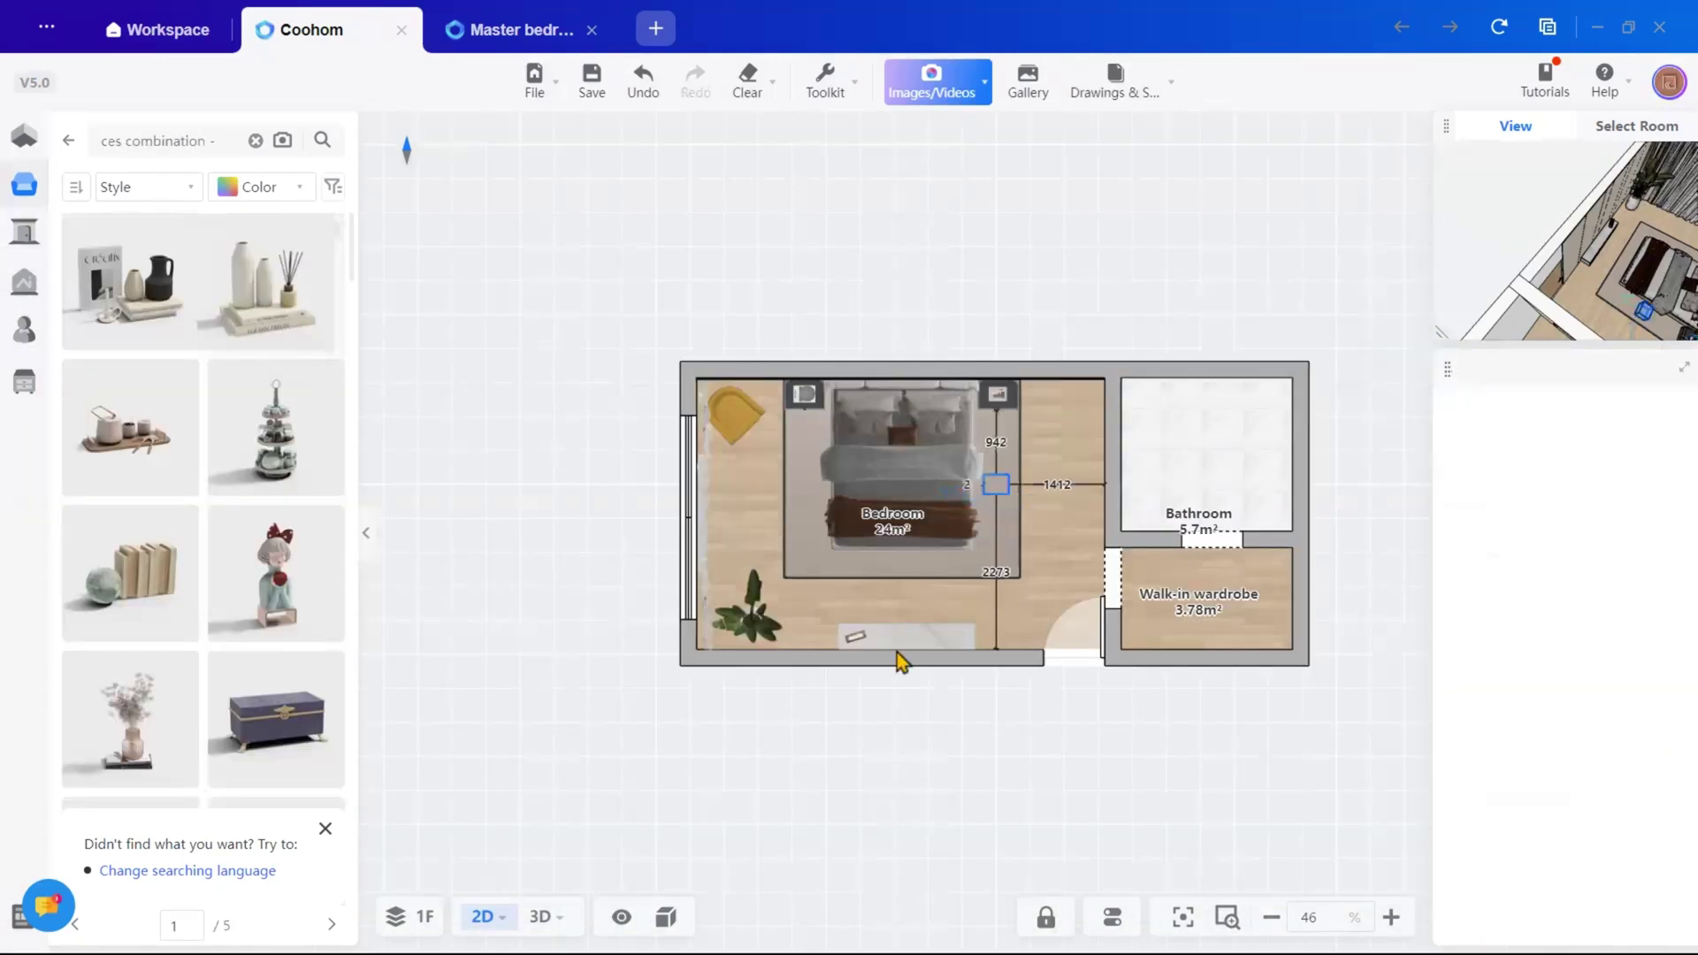
Put an ornament set on the bottom cabinet and hang the abstract painting above the bed
{"action": "left_click", "coordinate": [889, 640]}
{"action": "scroll", "coordinate": [947, 642], "scroll_direction": "up", "scroll_amount": 5}
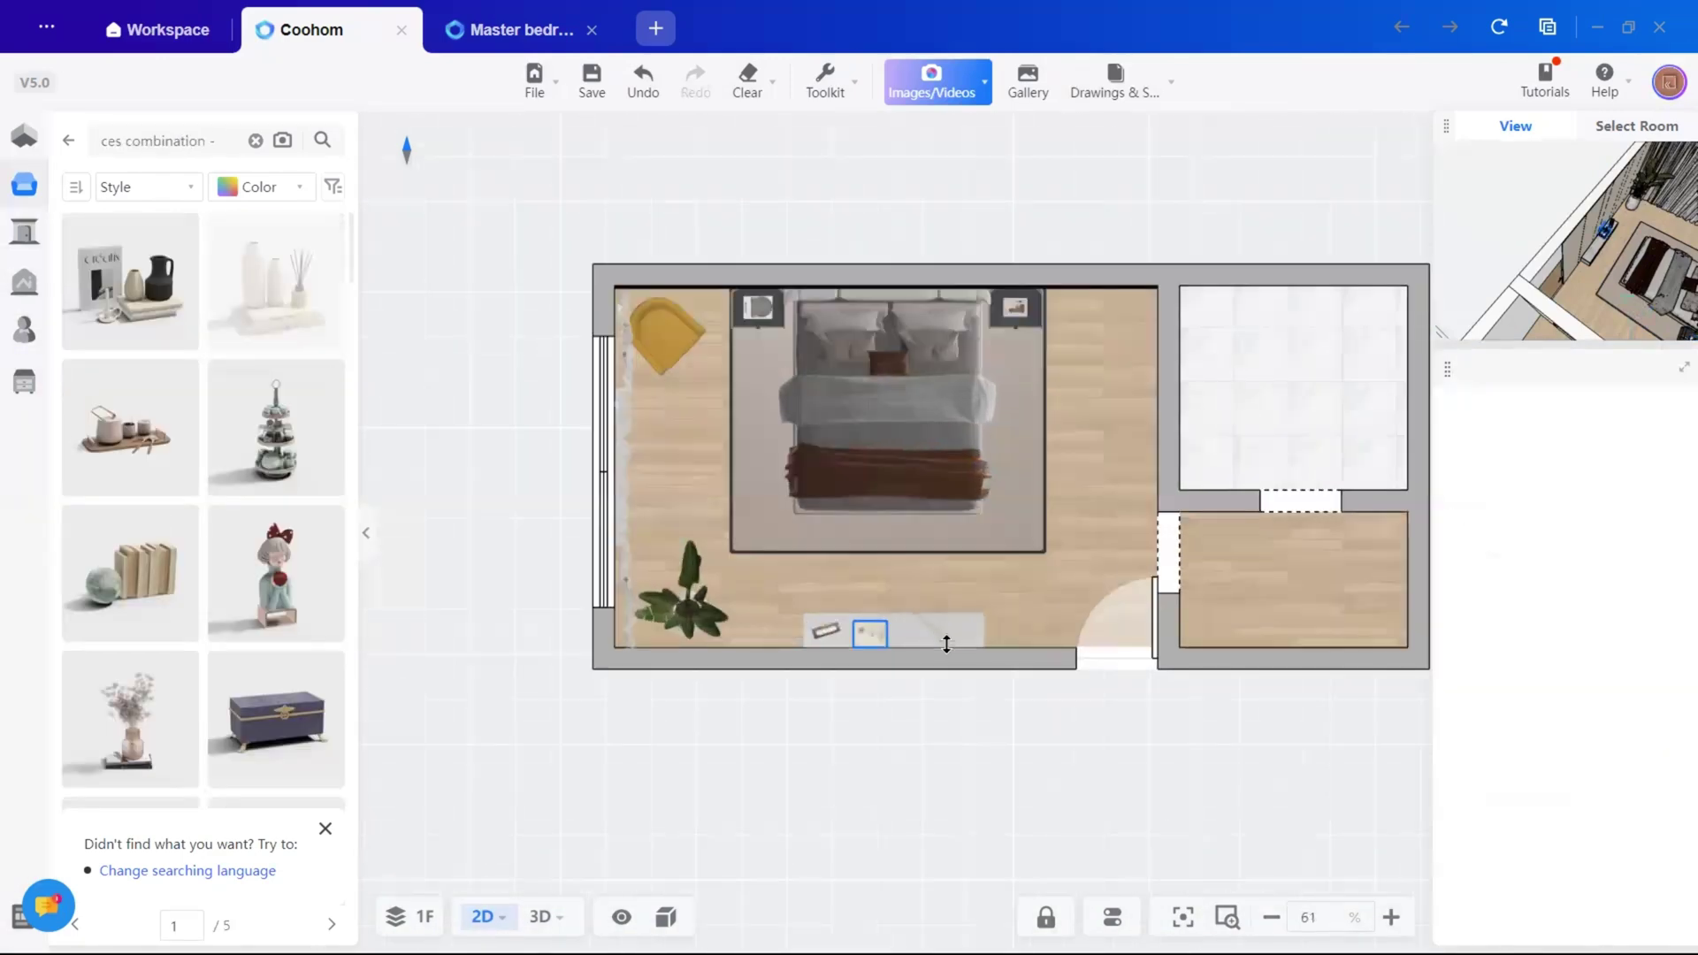
{"action": "scroll", "coordinate": [947, 638], "scroll_direction": "up", "scroll_amount": 1}
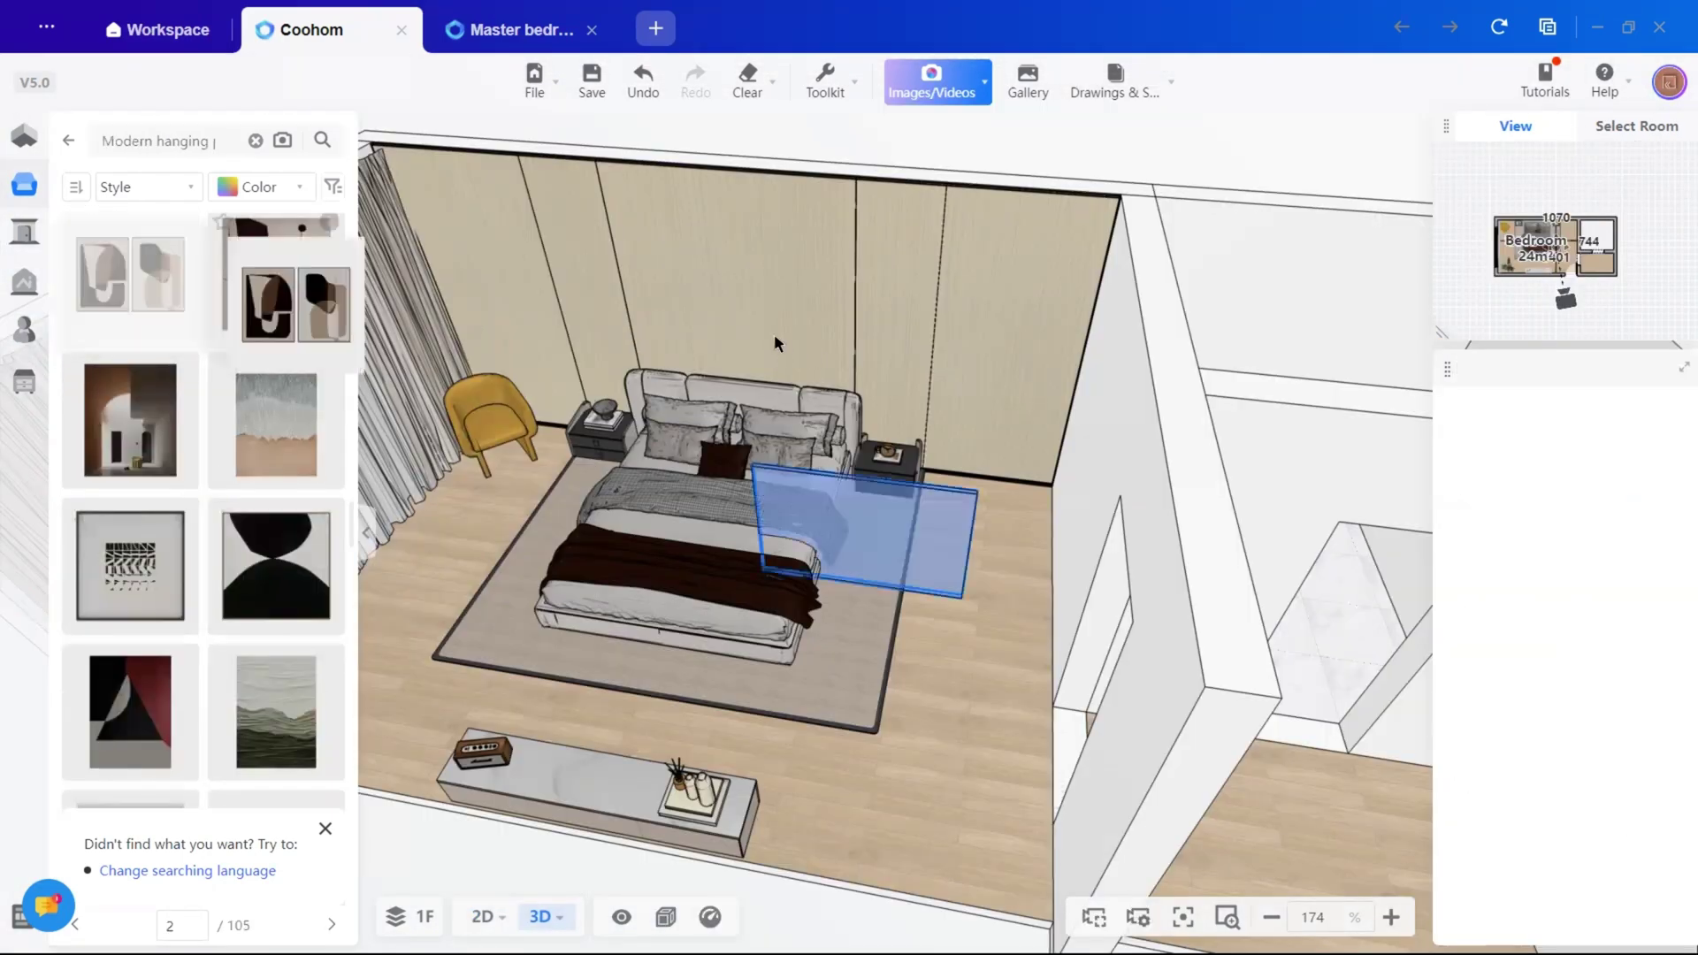
{"action": "left_click", "coordinate": [738, 301]}
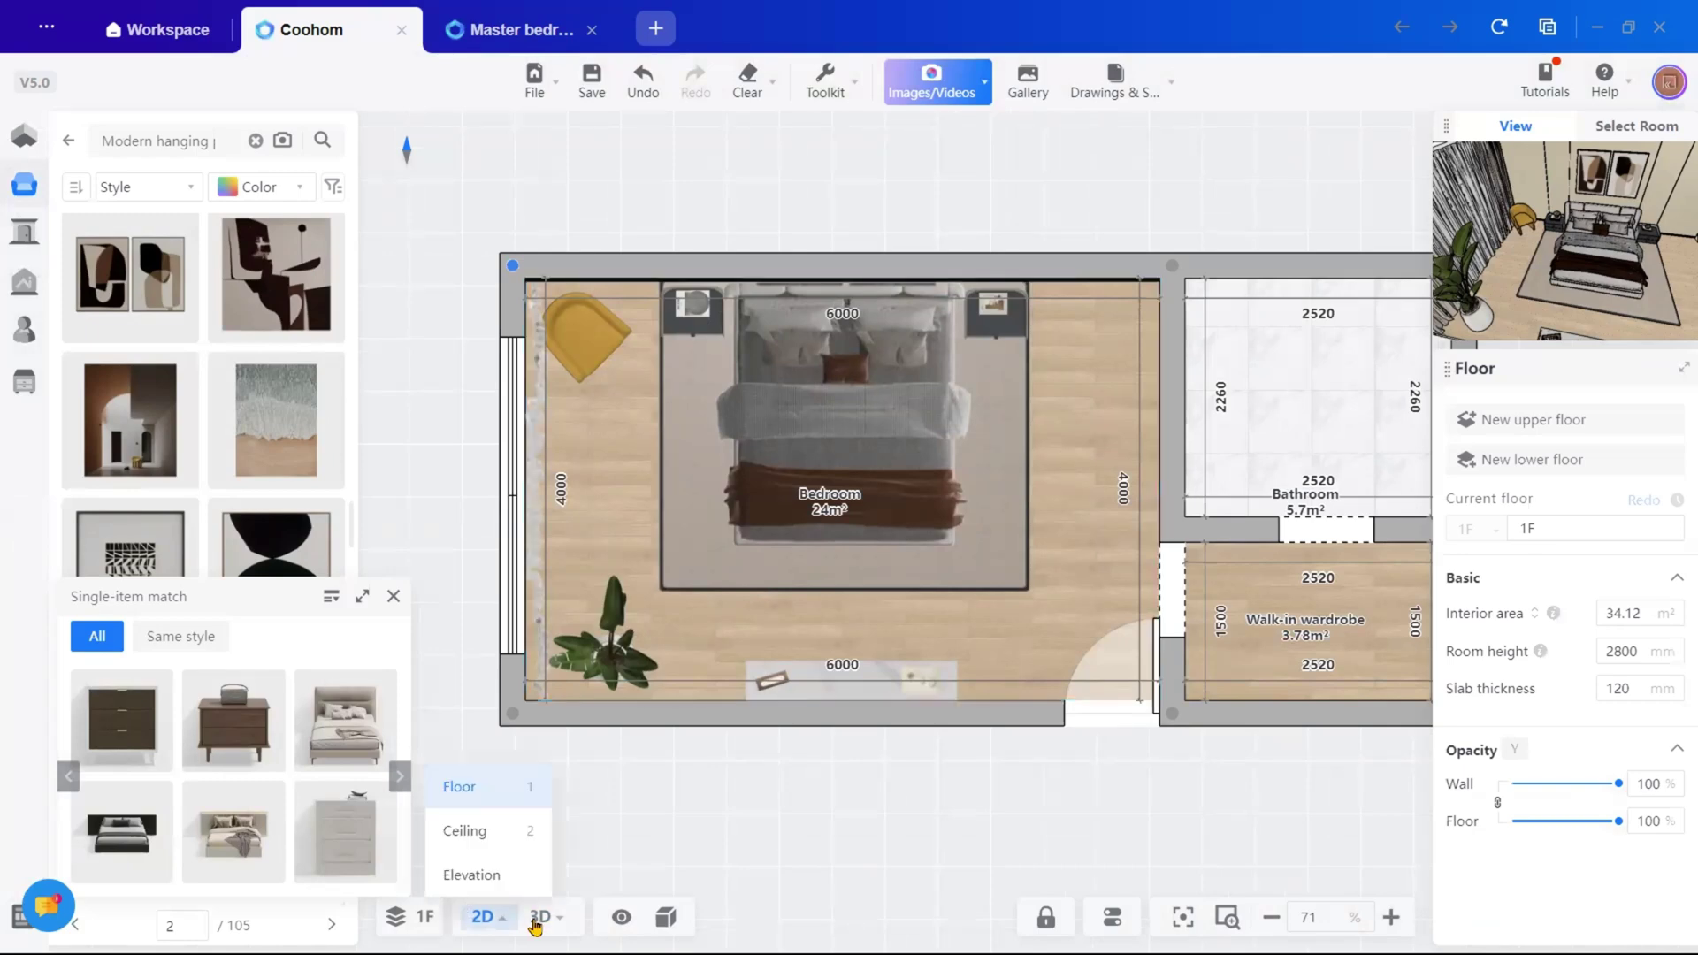
Select the armchair in the 3D bedroom view for material editing
{"action": "left_click", "coordinate": [539, 916]}
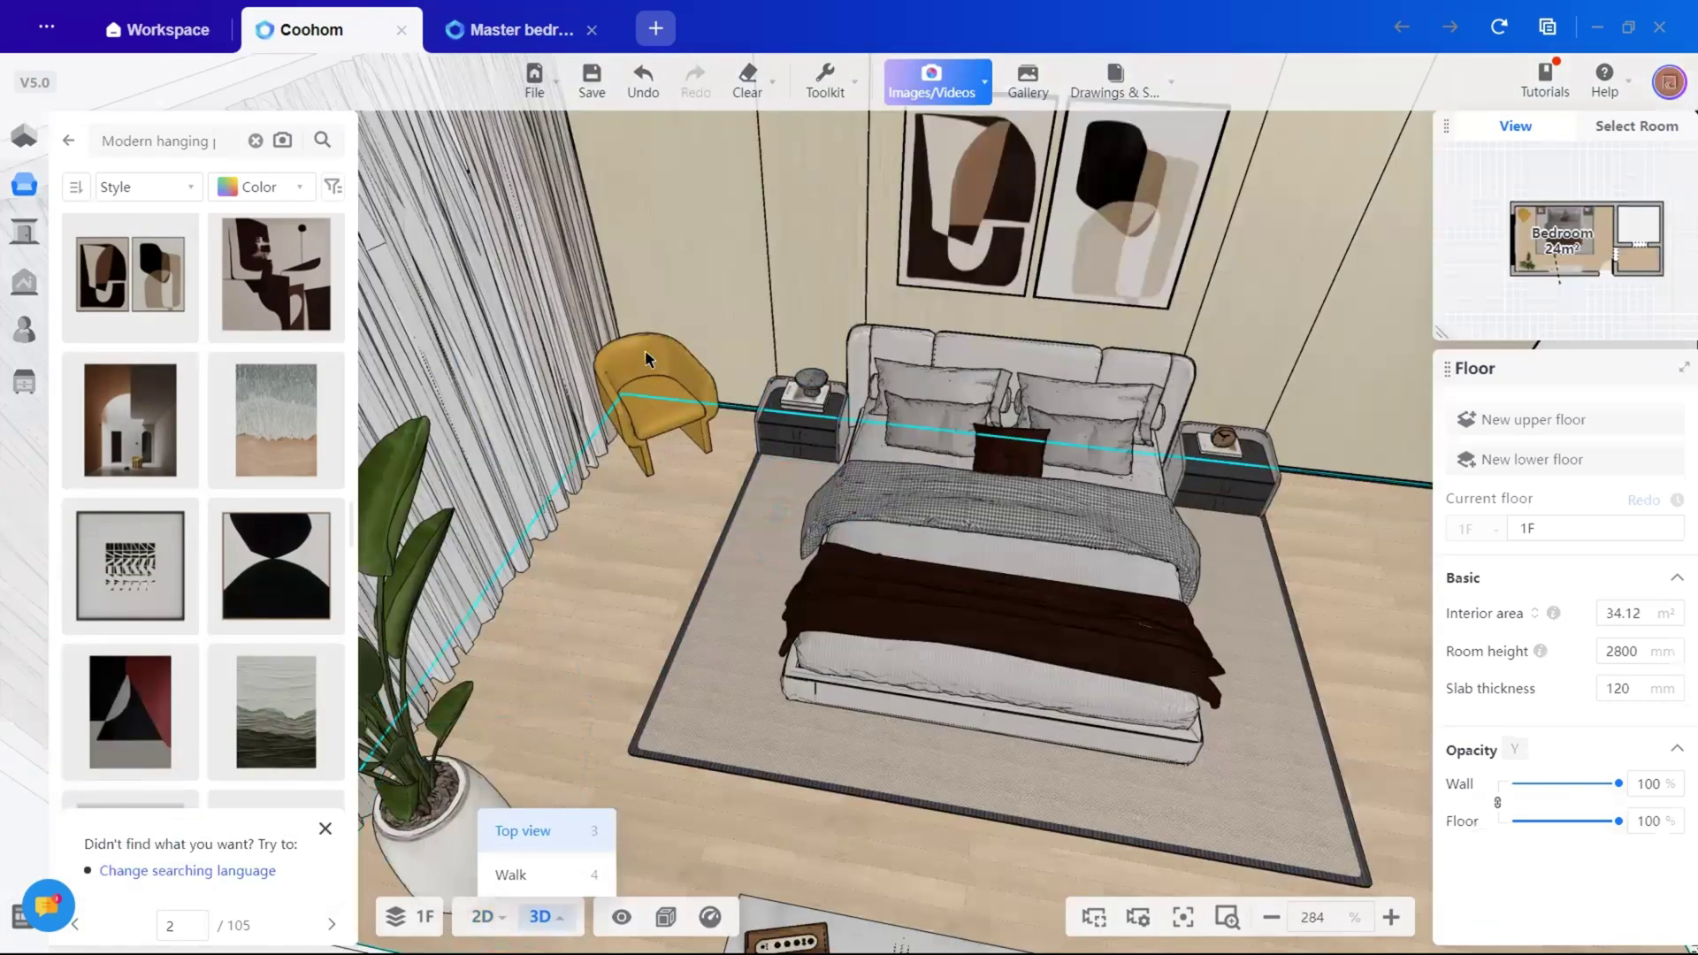
{"action": "left_click", "coordinate": [648, 362]}
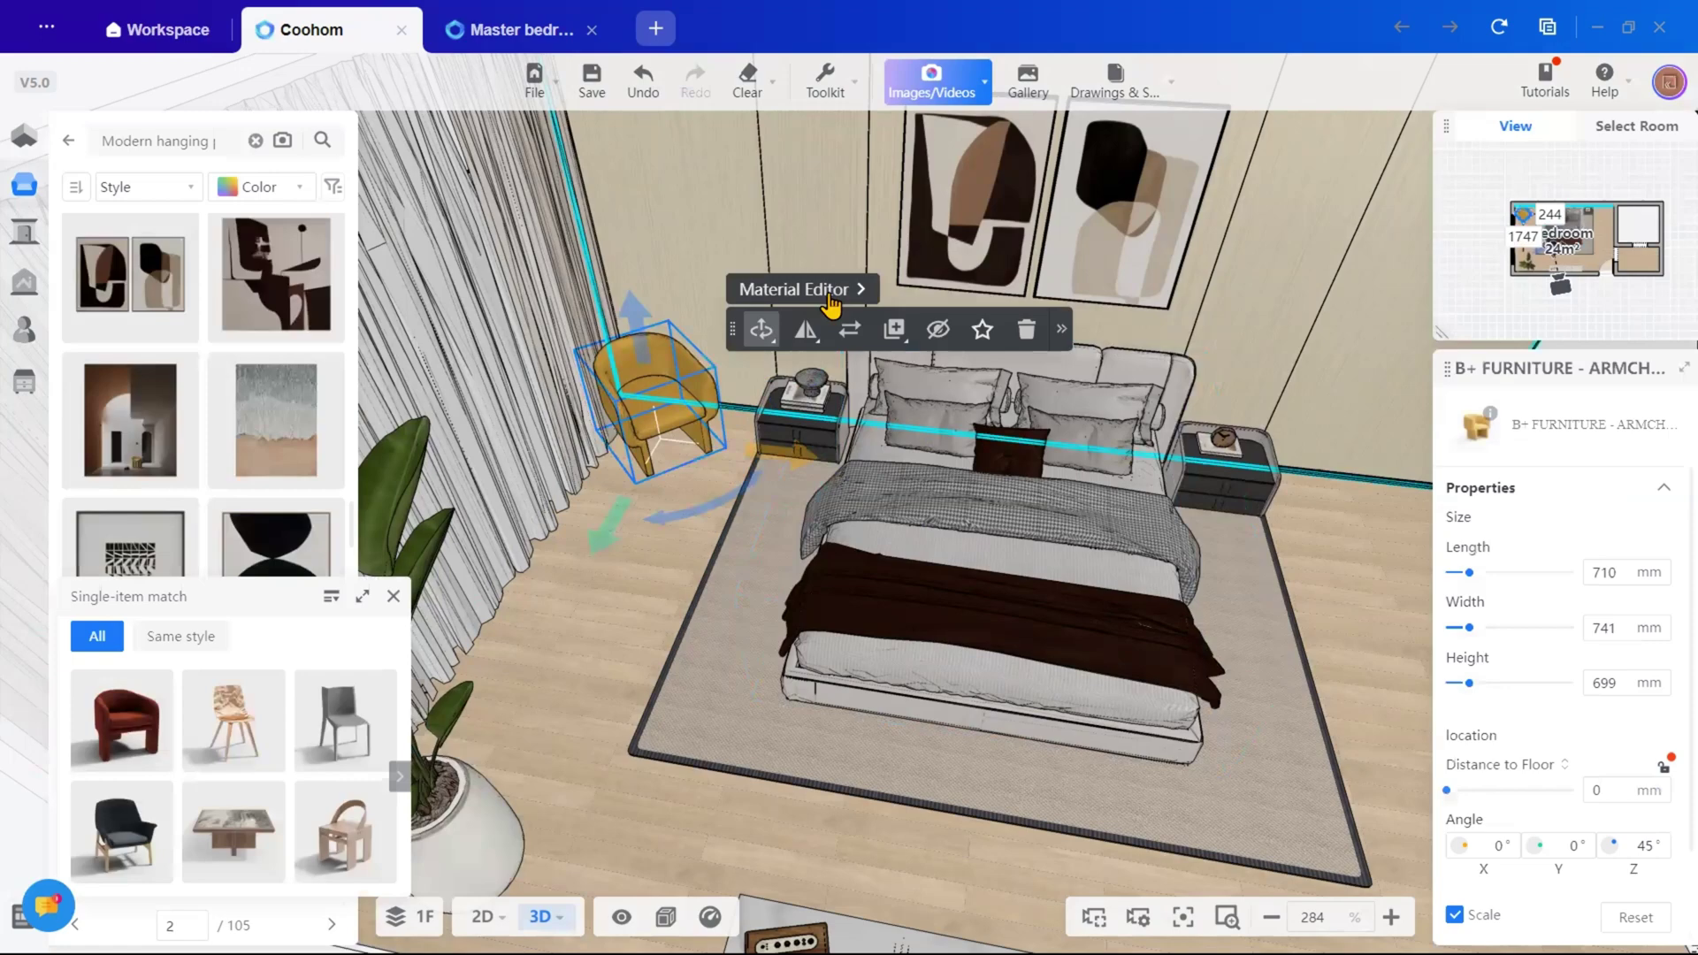
{"action": "left_click", "coordinate": [802, 290]}
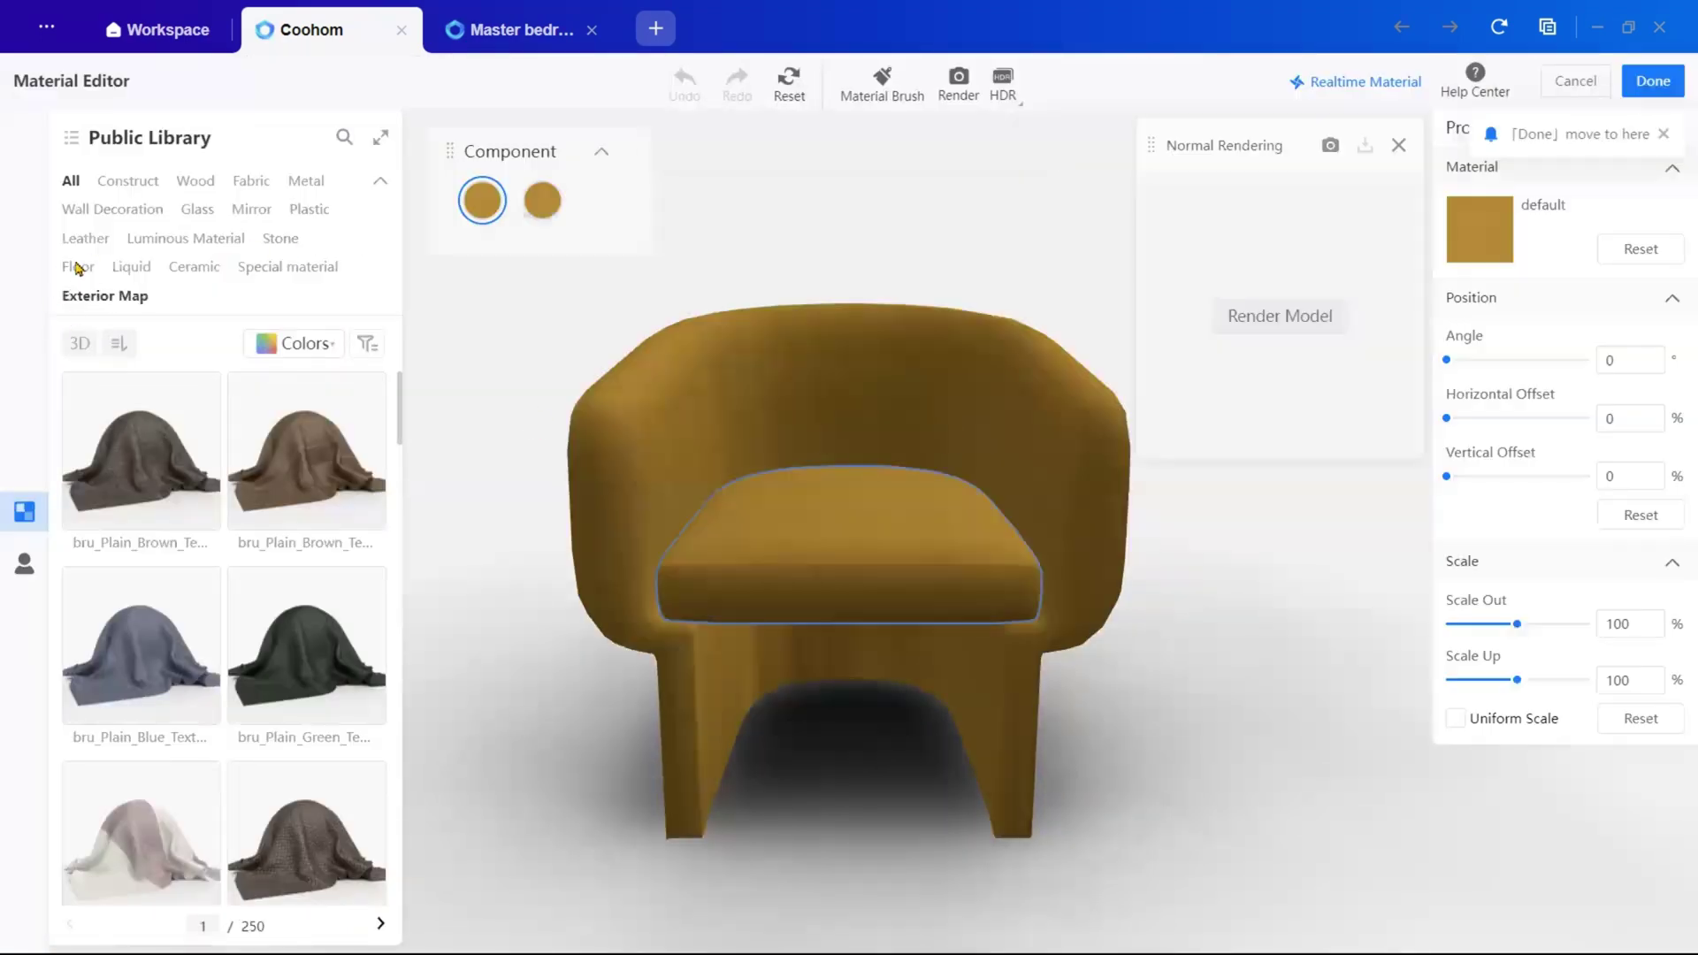
Apply Deer skin leather to the armchair's seat and its second body component
{"action": "left_click", "coordinate": [83, 235]}
{"action": "scroll", "coordinate": [266, 576], "scroll_direction": "down", "scroll_amount": 6}
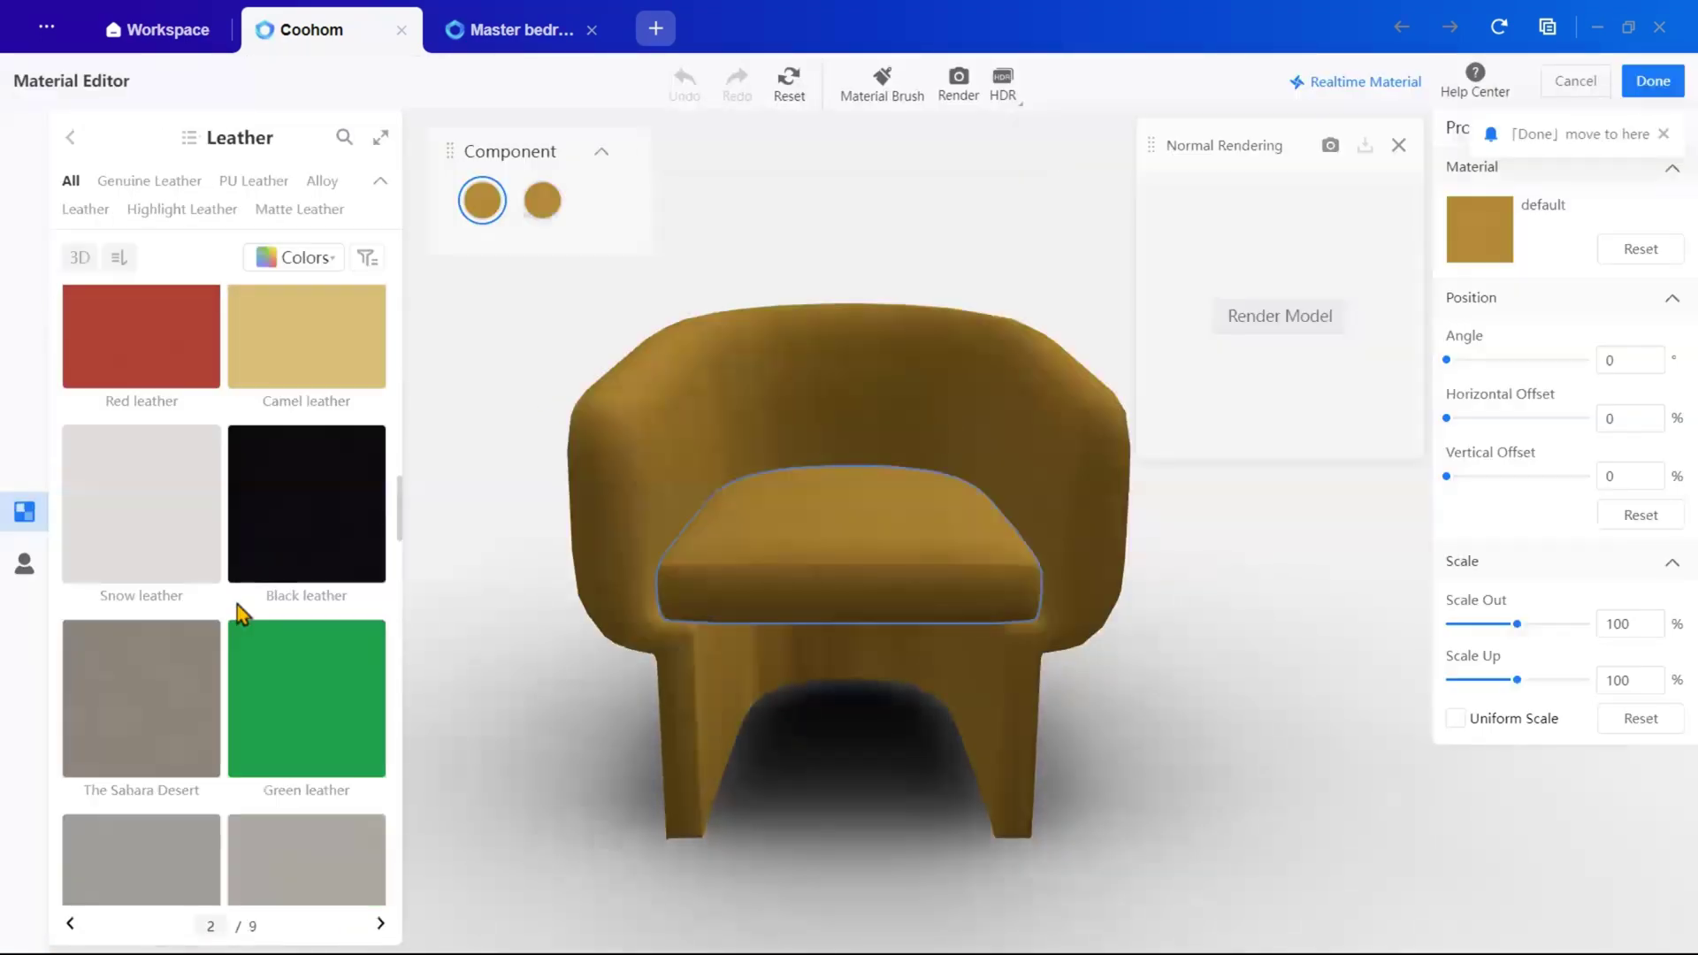
{"action": "scroll", "coordinate": [240, 613], "scroll_direction": "down", "scroll_amount": 10}
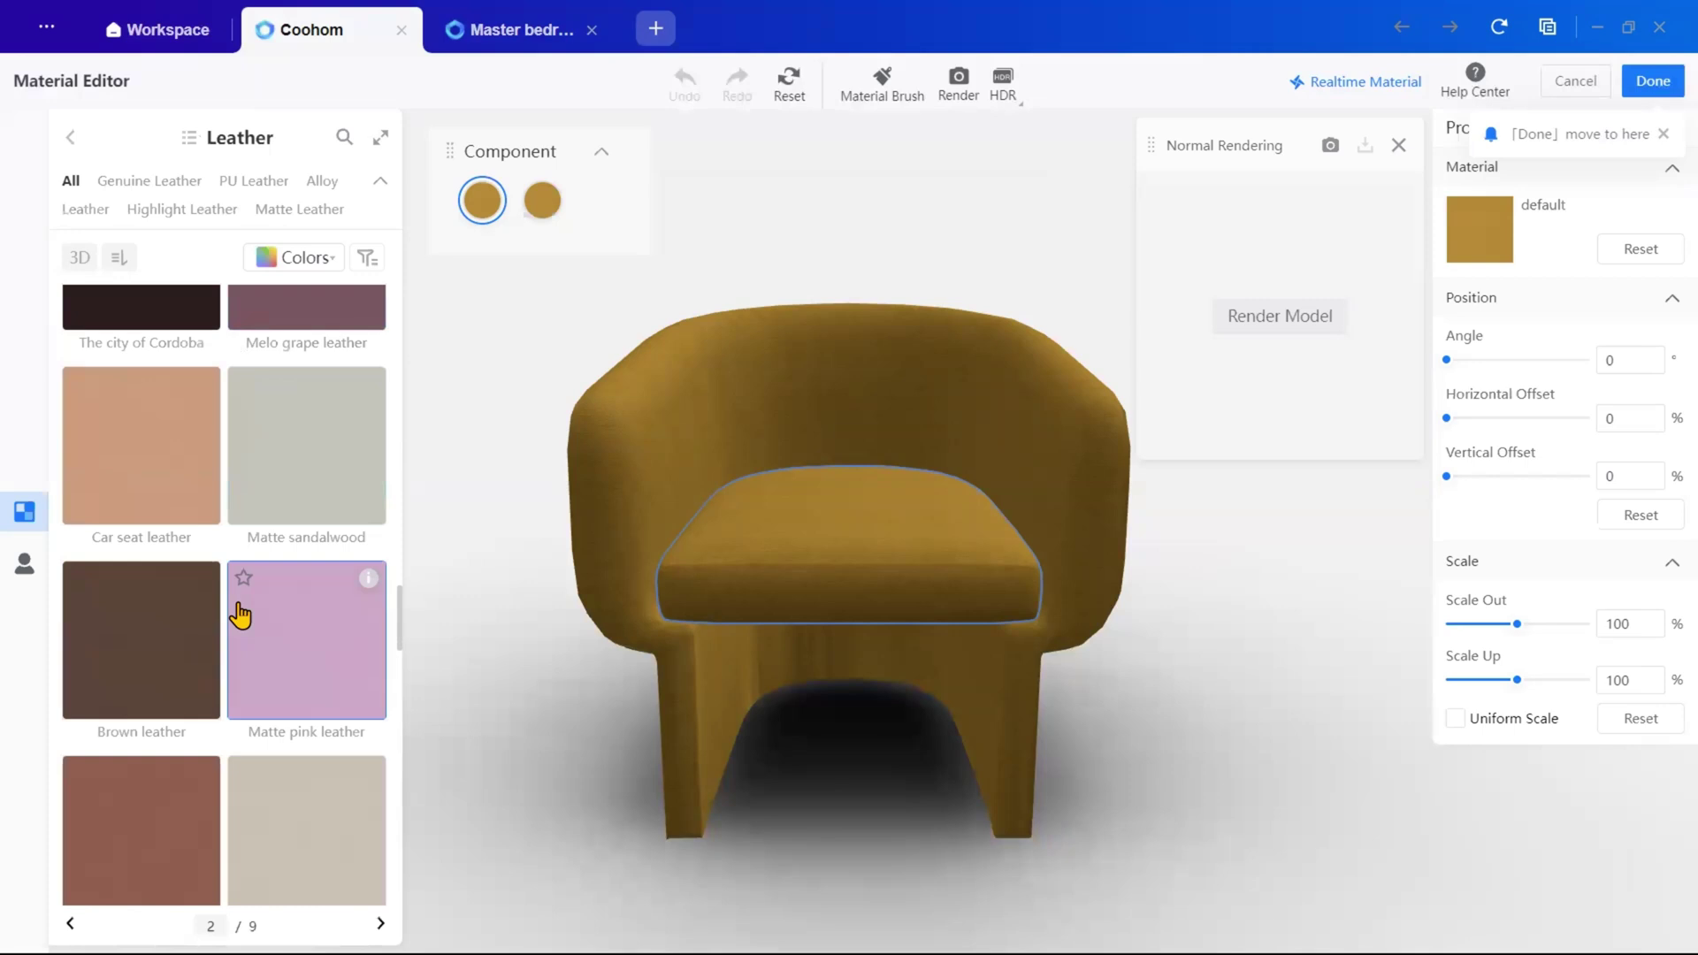
{"action": "scroll", "coordinate": [241, 613], "scroll_direction": "down", "scroll_amount": 10}
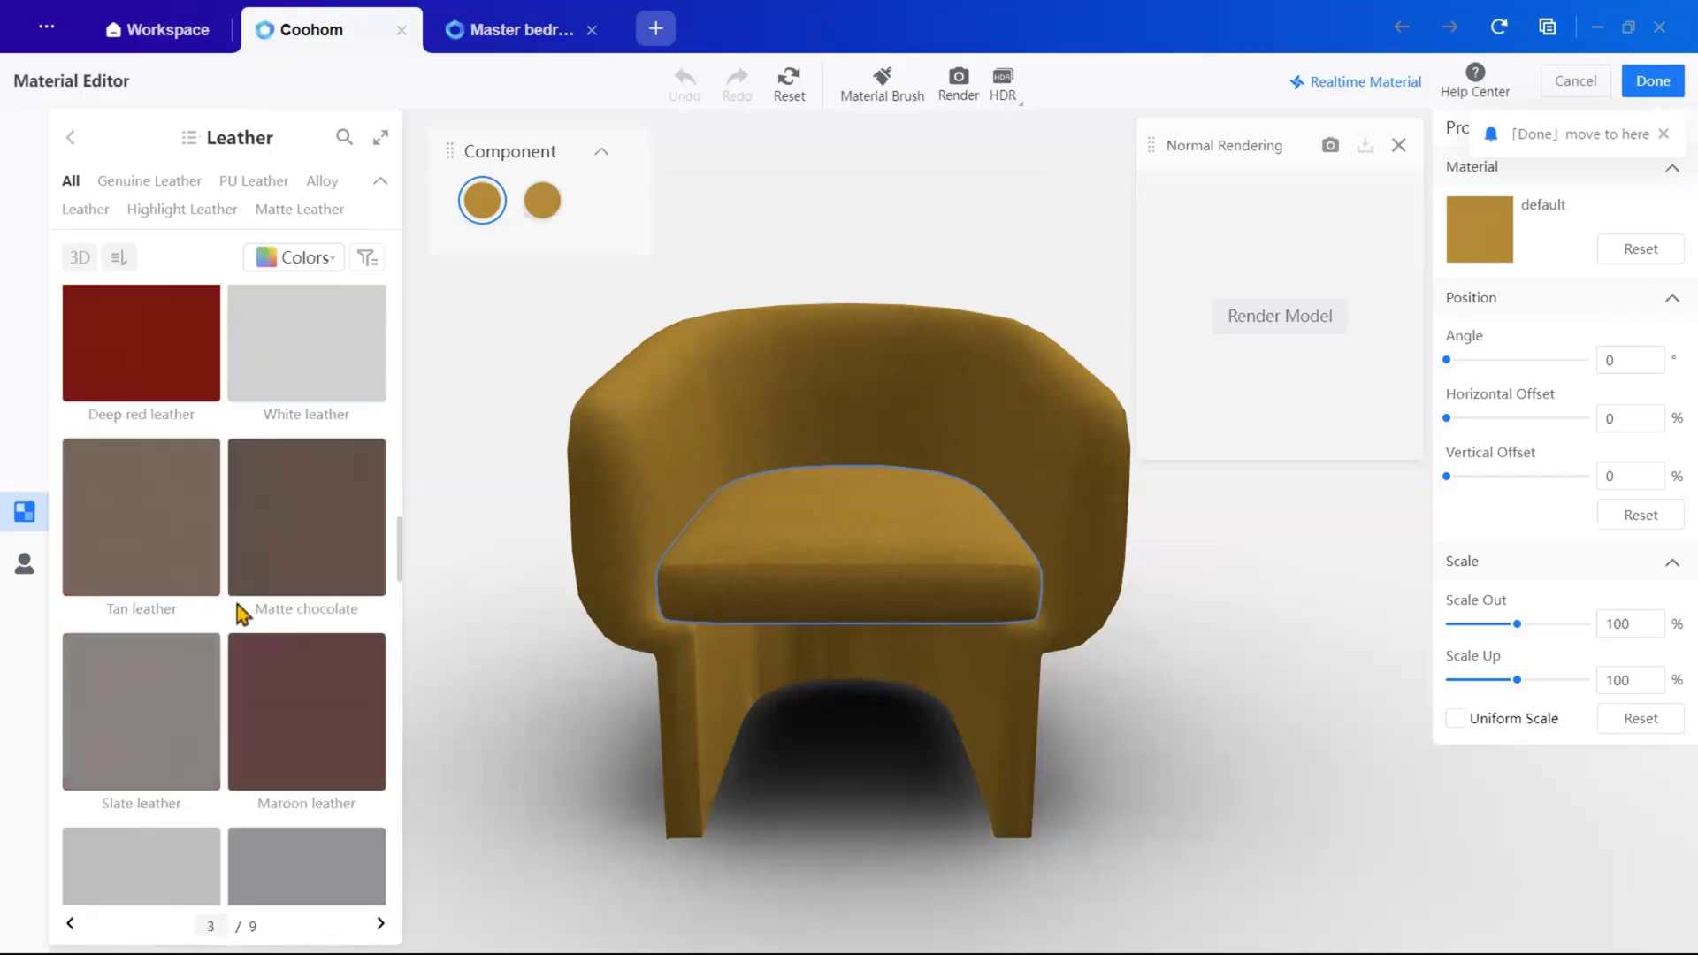
{"action": "scroll", "coordinate": [240, 612], "scroll_direction": "down", "scroll_amount": 6}
{"action": "left_click", "coordinate": [154, 584]}
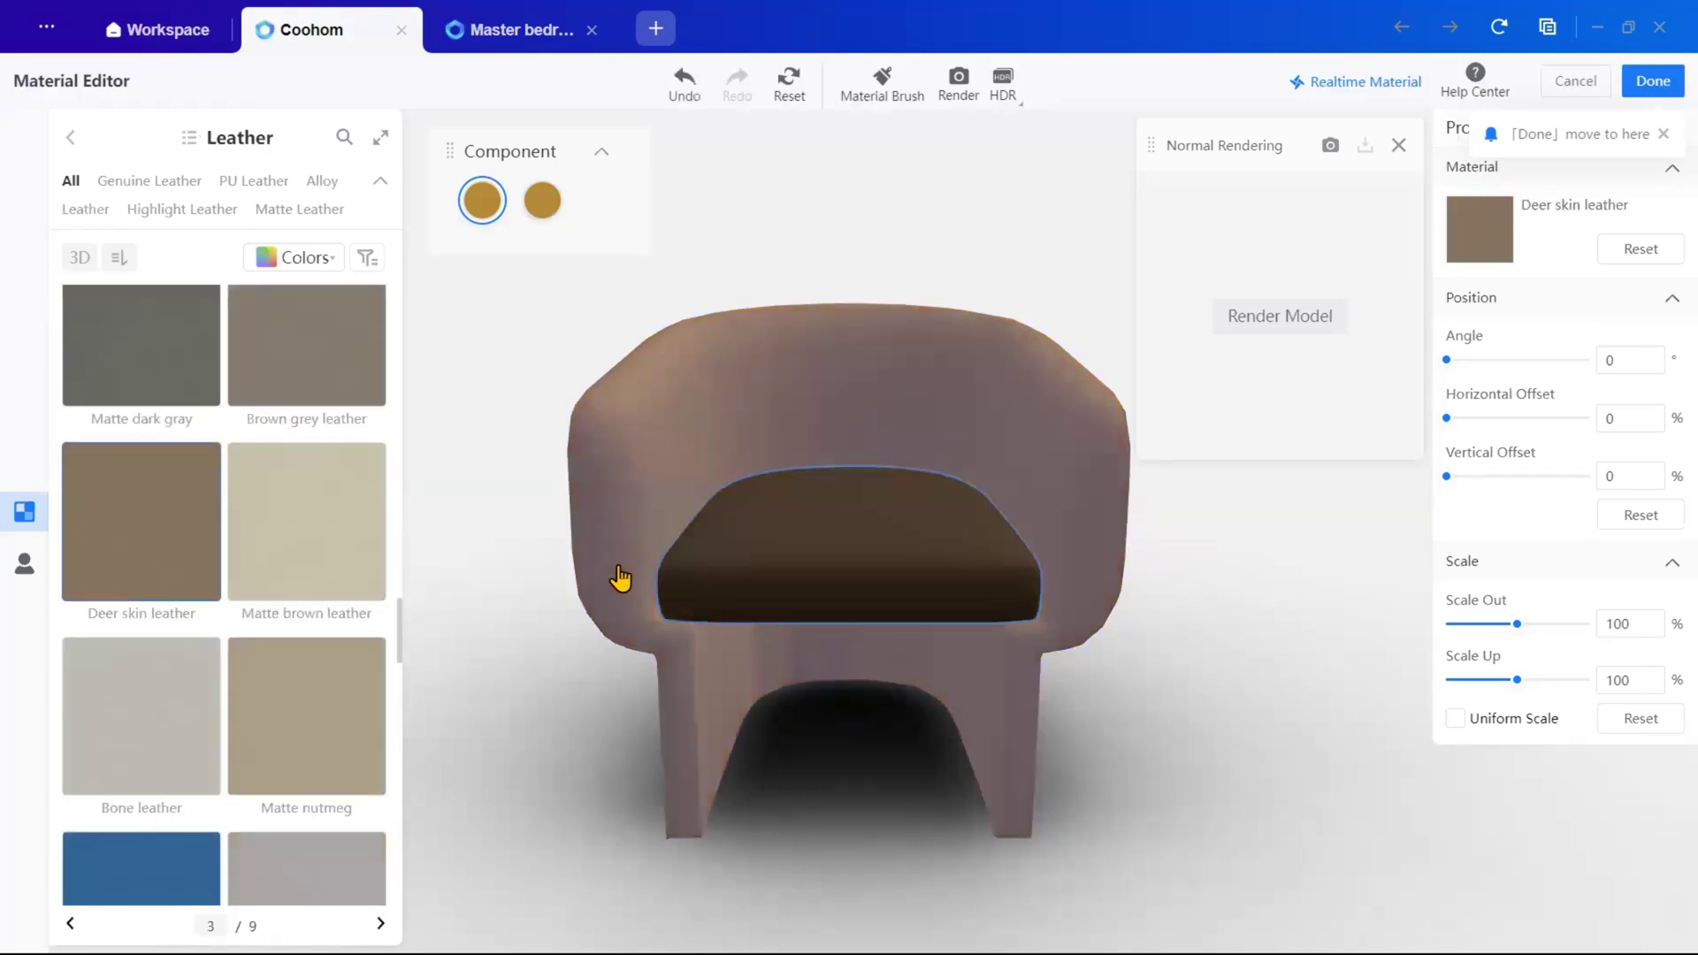
{"action": "left_click", "coordinate": [544, 210]}
{"action": "left_click", "coordinate": [208, 584]}
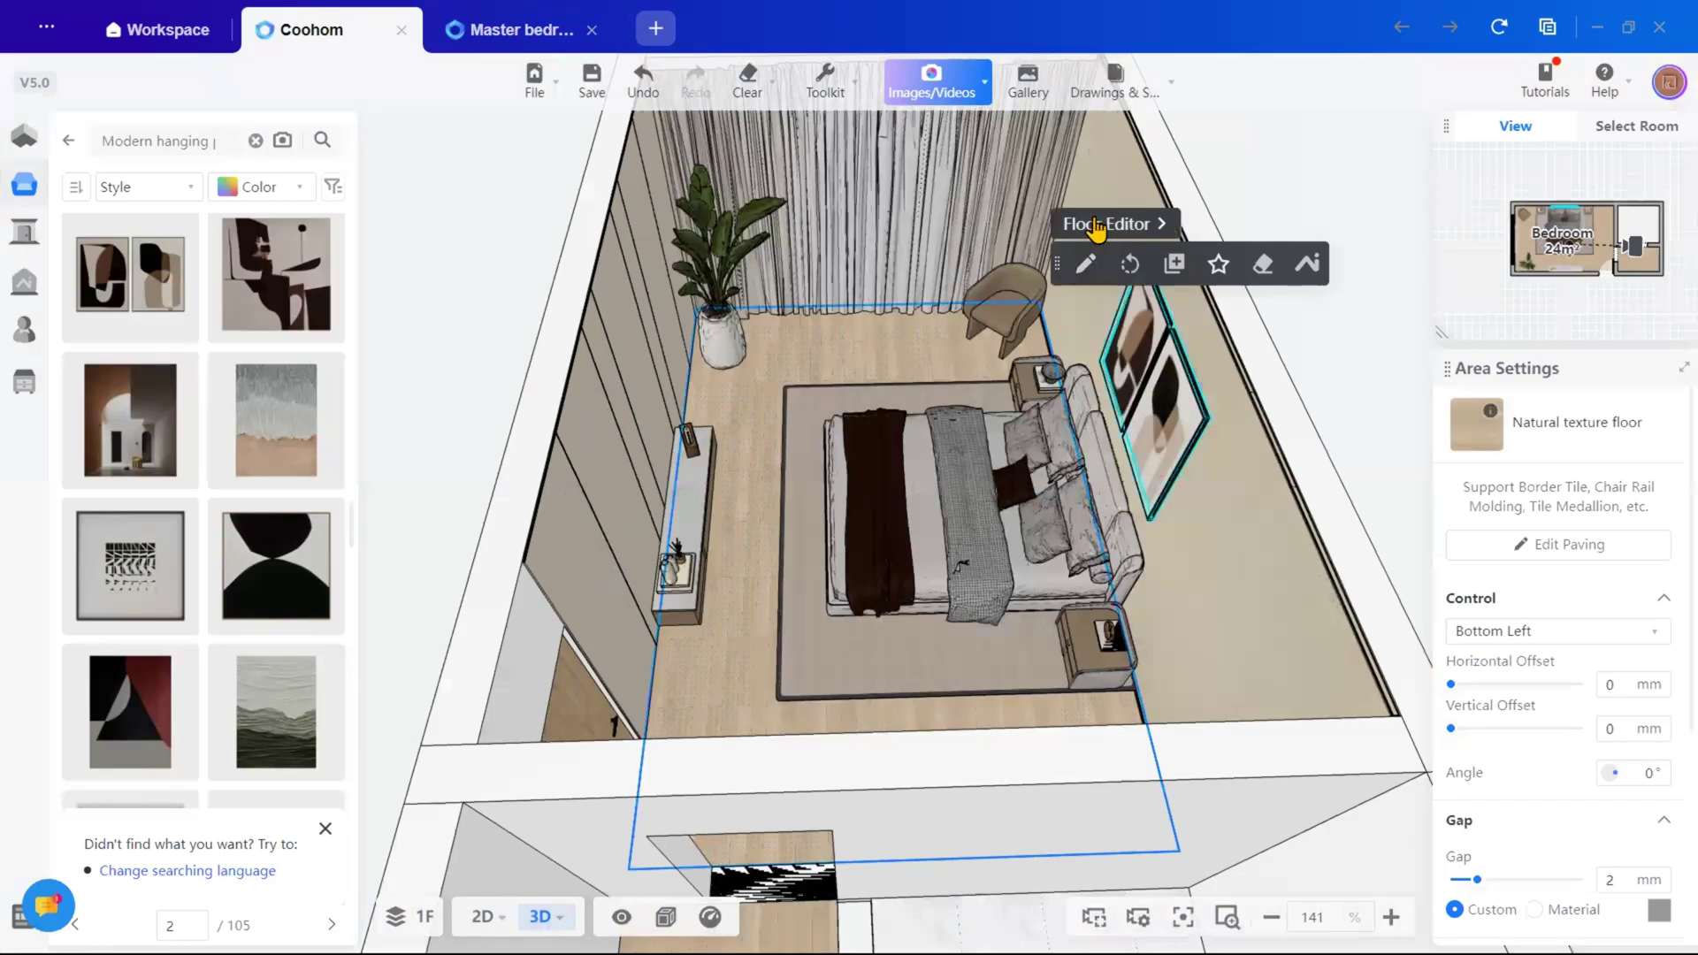
Repave the bedroom floor with Rhine rice oak planks in the Floor Editor and close it
{"action": "left_click", "coordinate": [1107, 224]}
{"action": "left_click", "coordinate": [893, 492]}
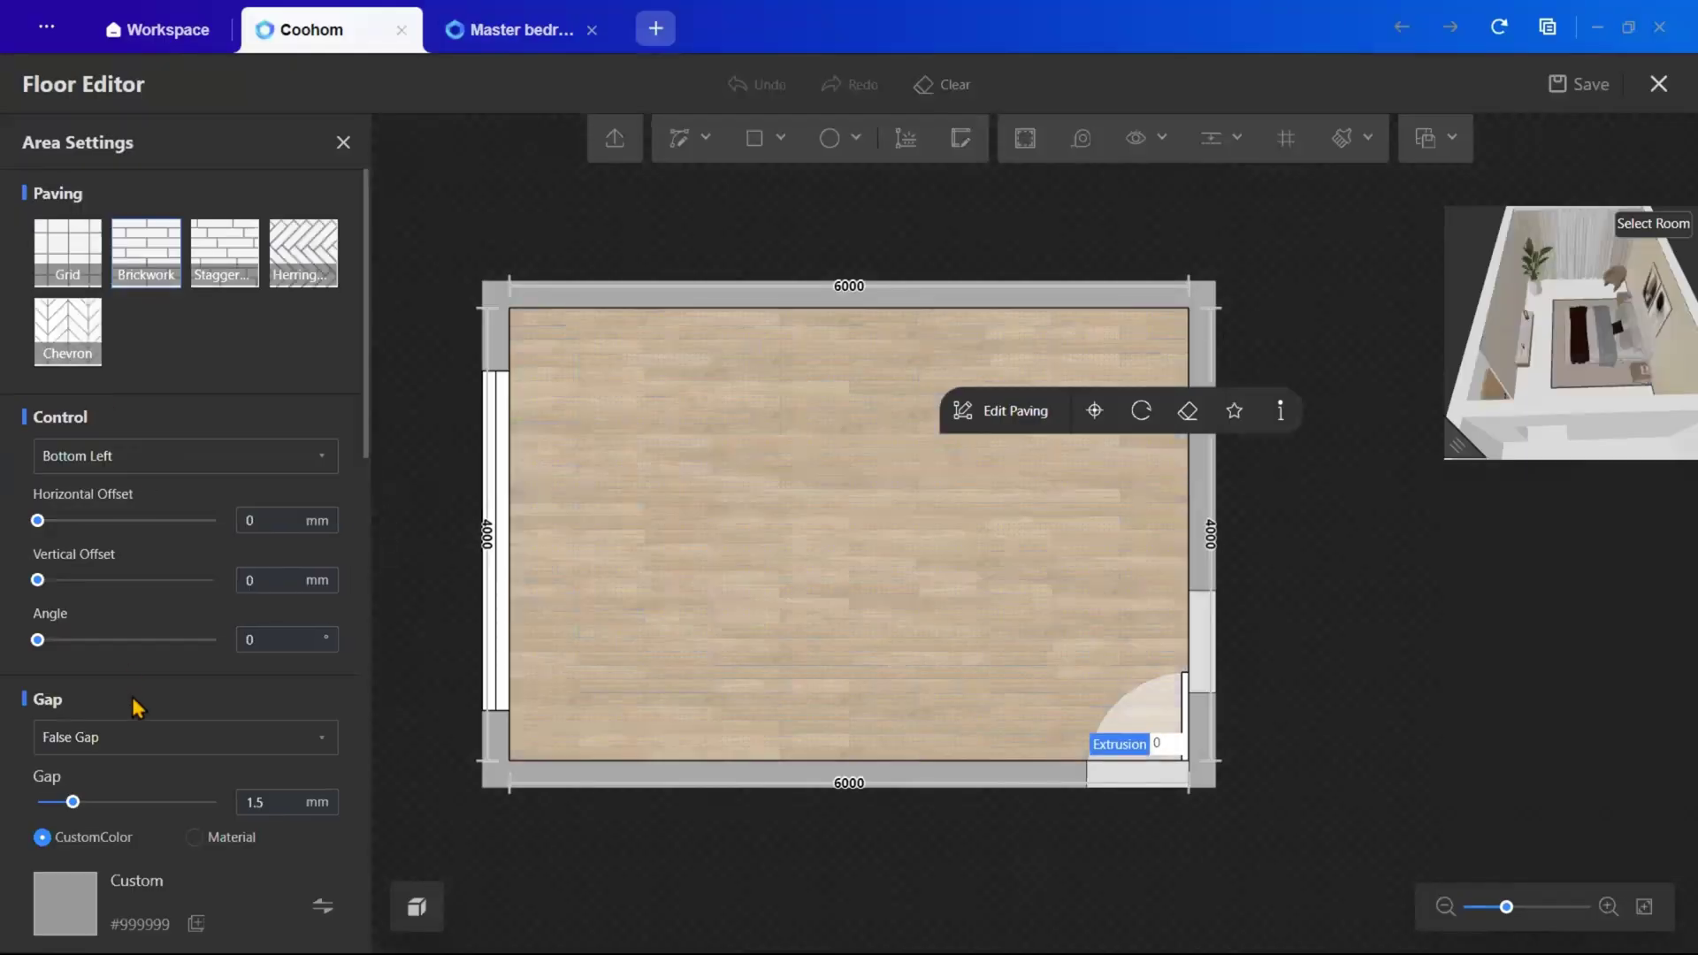
{"action": "scroll", "coordinate": [137, 699], "scroll_direction": "down", "scroll_amount": 9}
{"action": "left_click", "coordinate": [64, 618]}
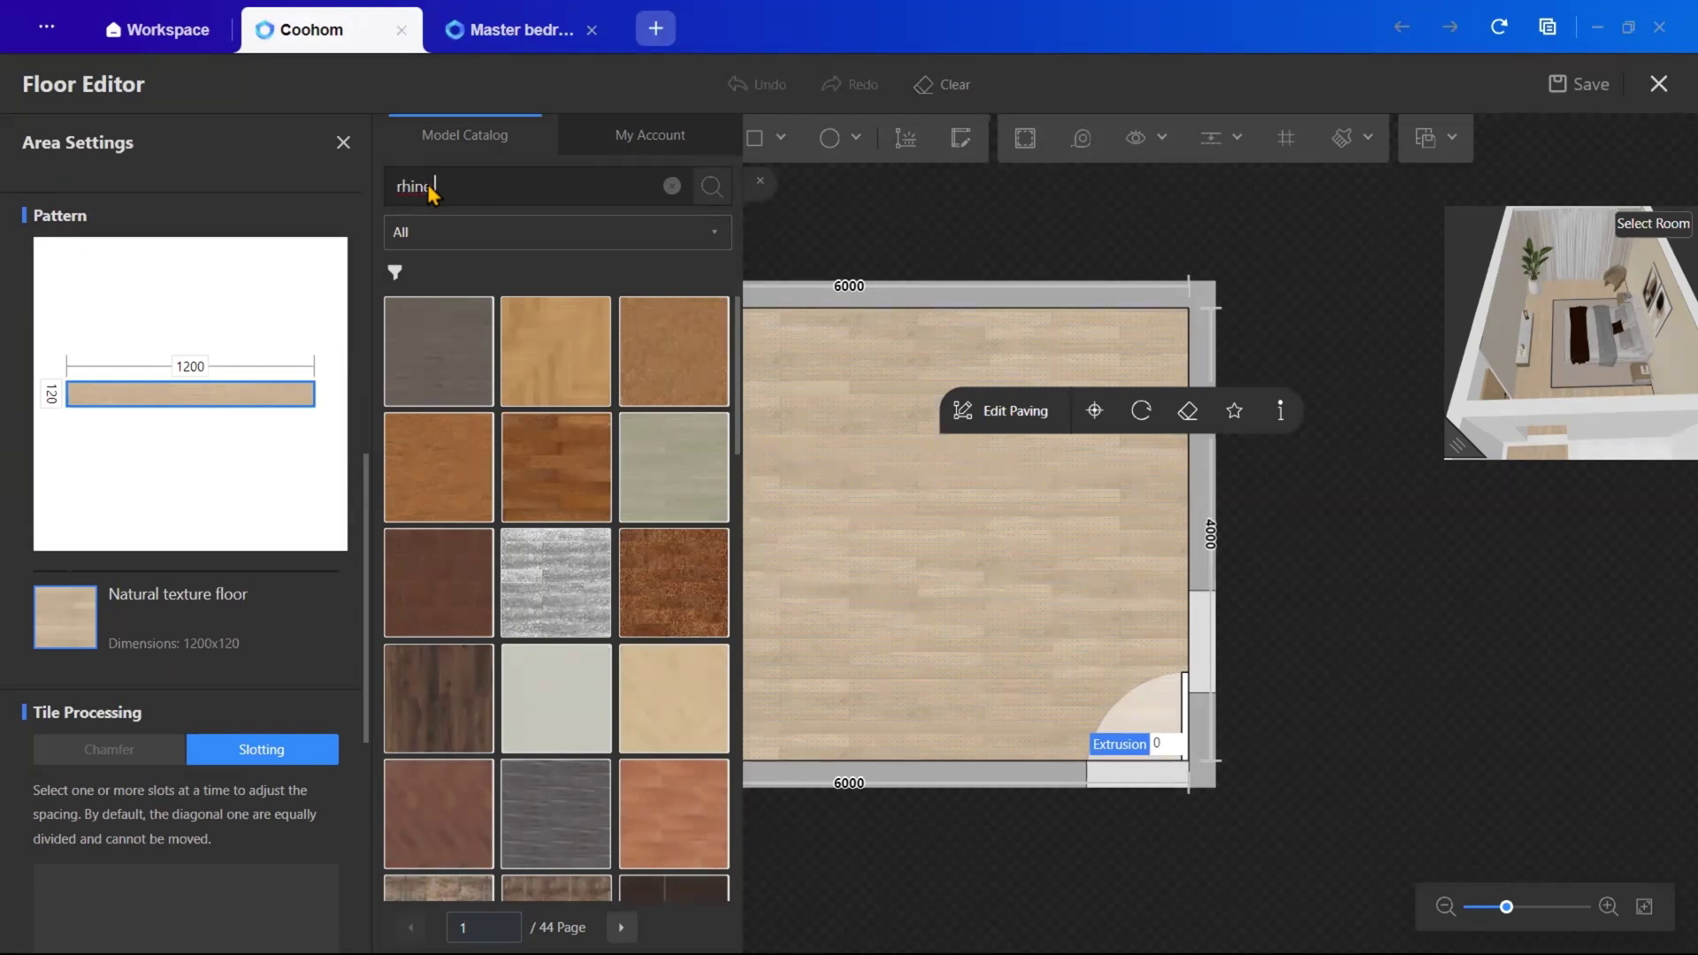
{"action": "key", "text": "Return"}
{"action": "left_click", "coordinate": [446, 310]}
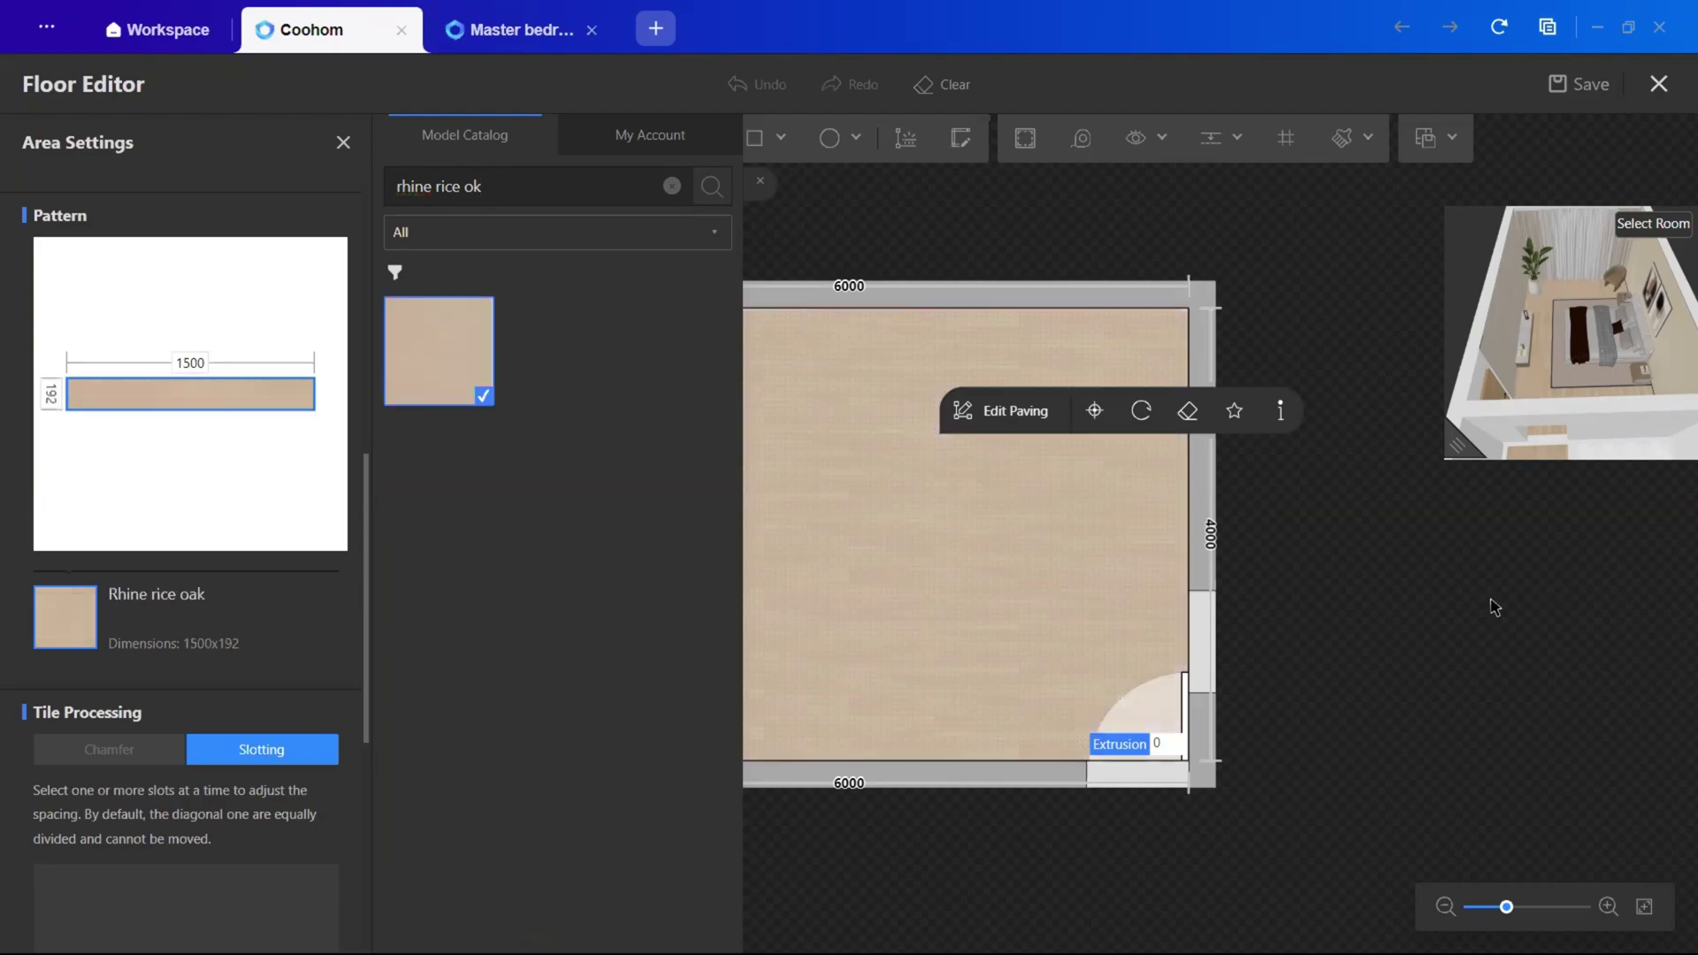
{"action": "left_click", "coordinate": [1659, 83]}
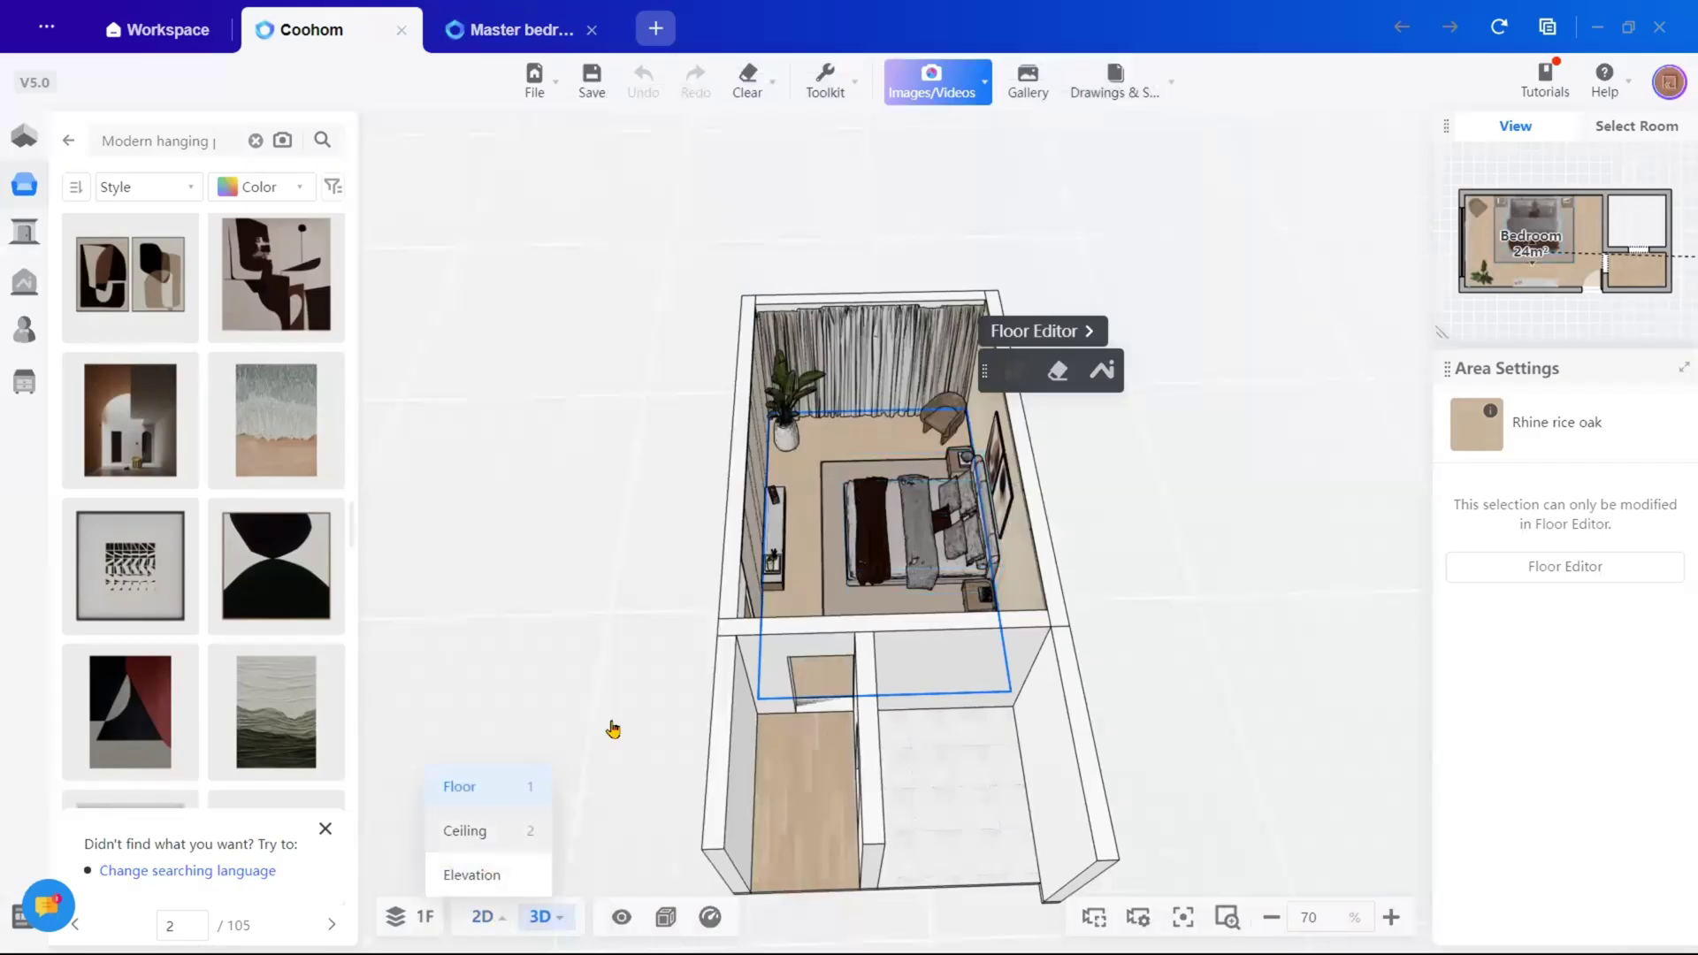
In the 2D plan, place a downlight from Lighting > Downlights above the bed
{"action": "key", "text": "2"}
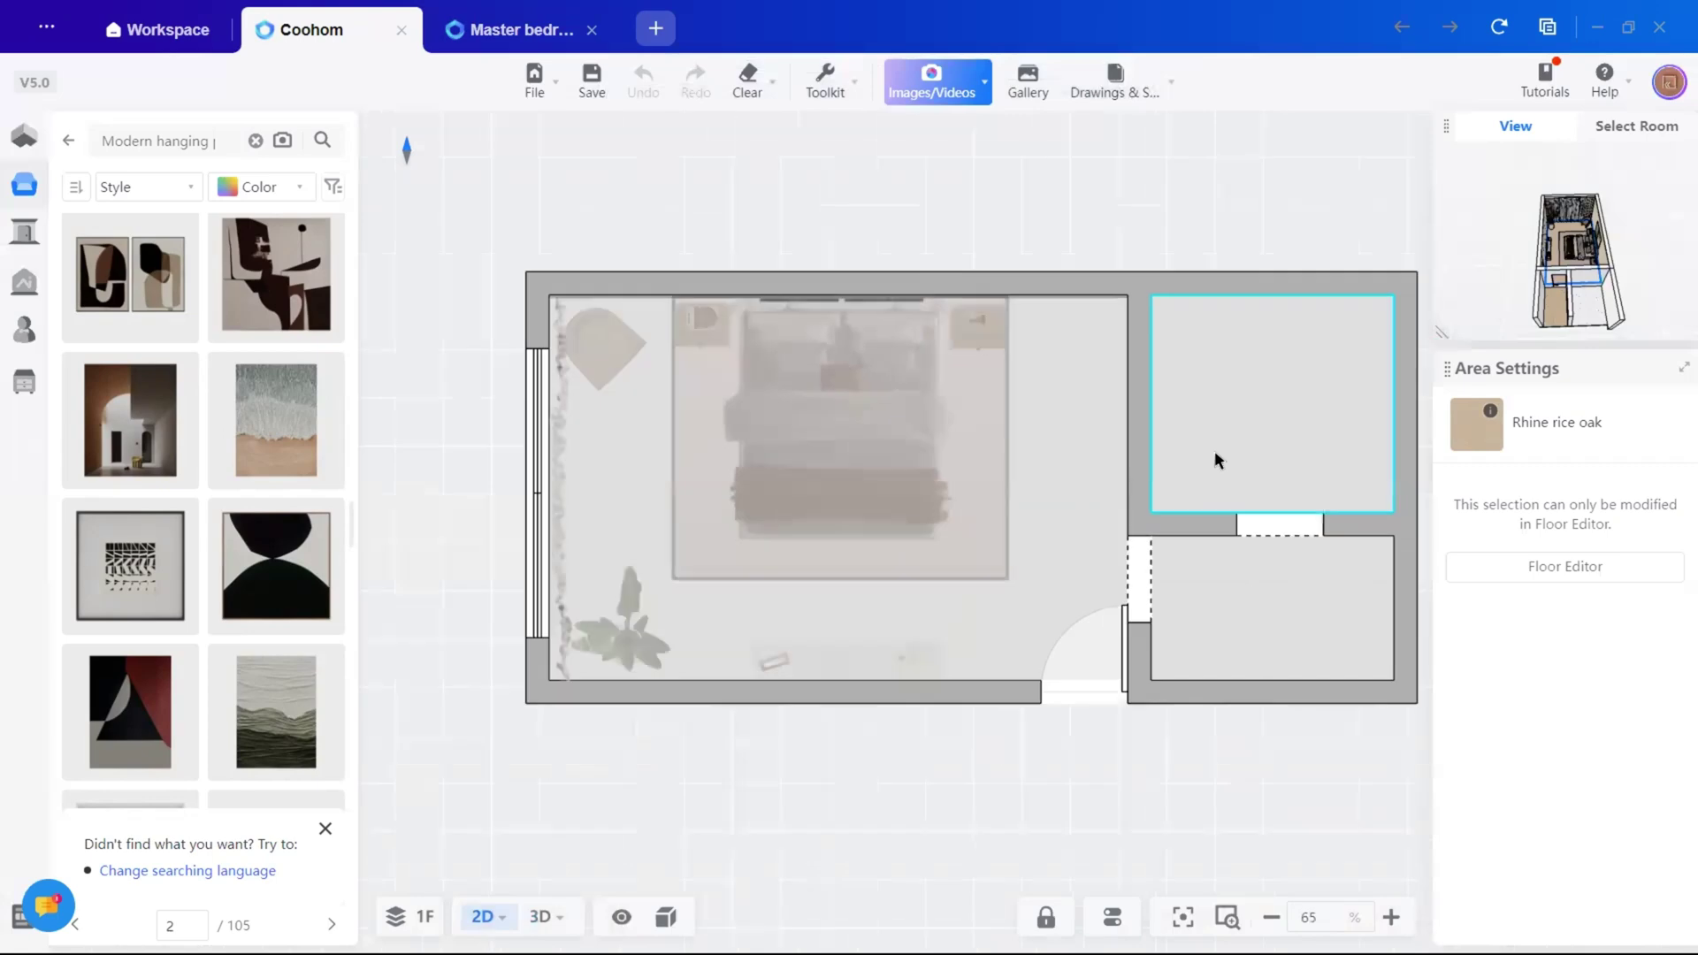
{"action": "scroll", "coordinate": [926, 447], "scroll_direction": "up", "scroll_amount": 3}
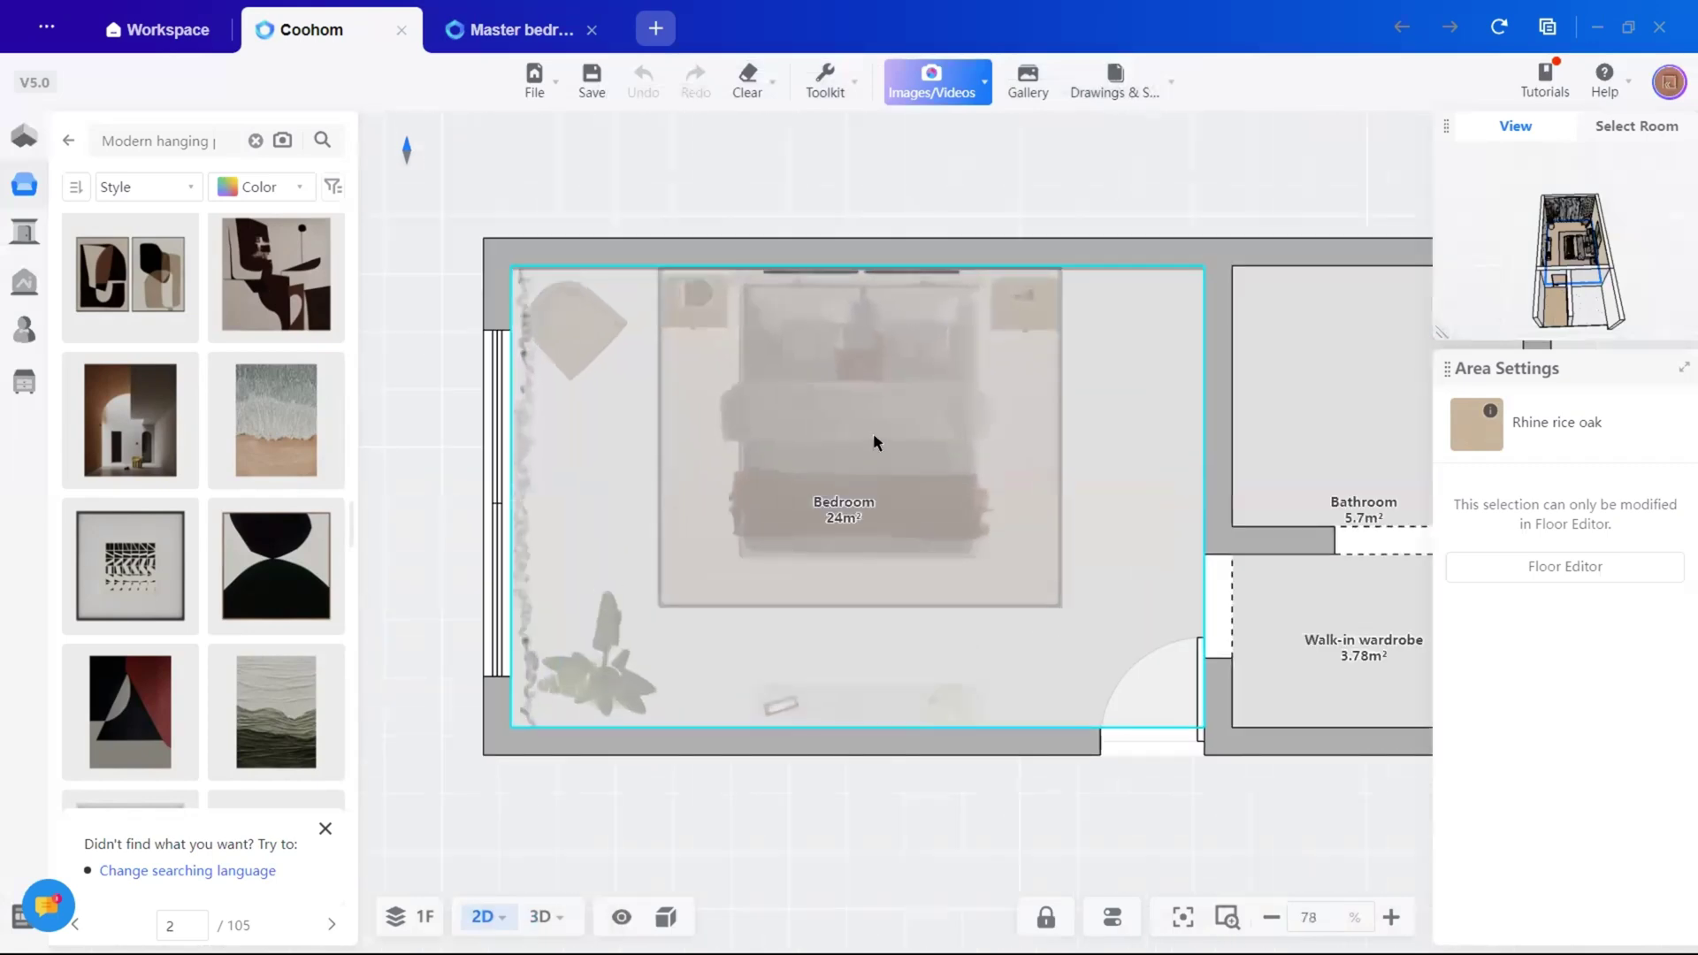
{"action": "mouse_move", "coordinate": [34, 168]}
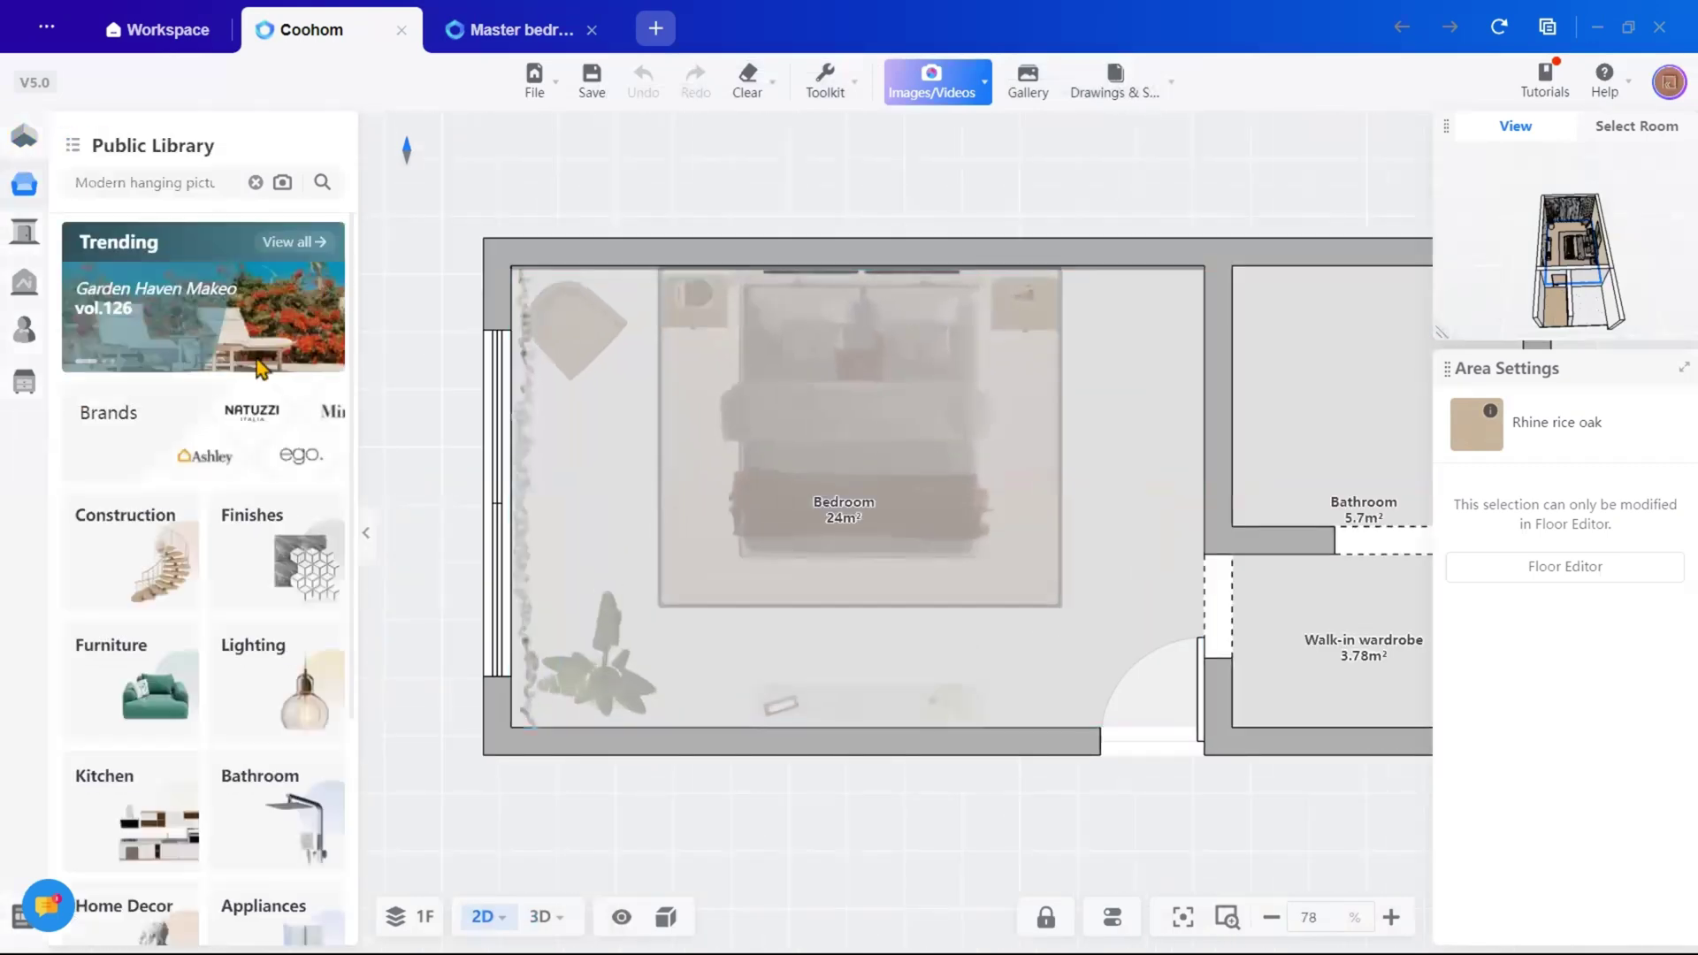
{"action": "left_click", "coordinate": [277, 681]}
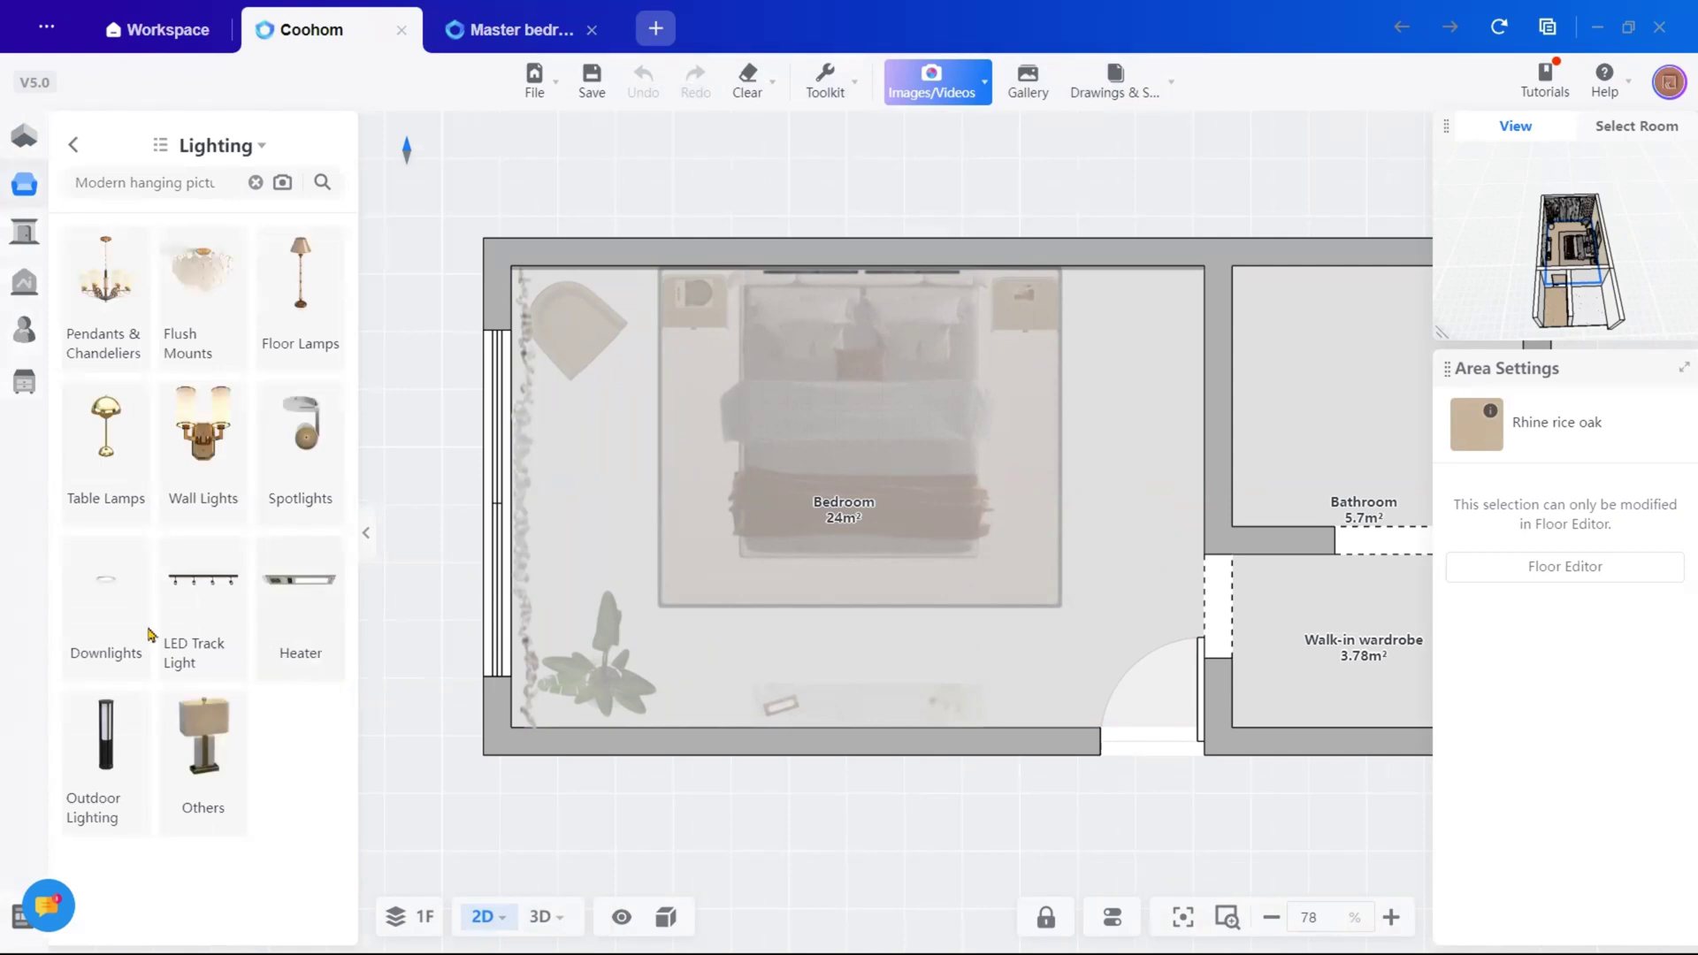
{"action": "left_click", "coordinate": [105, 601]}
{"action": "left_click", "coordinate": [130, 335]}
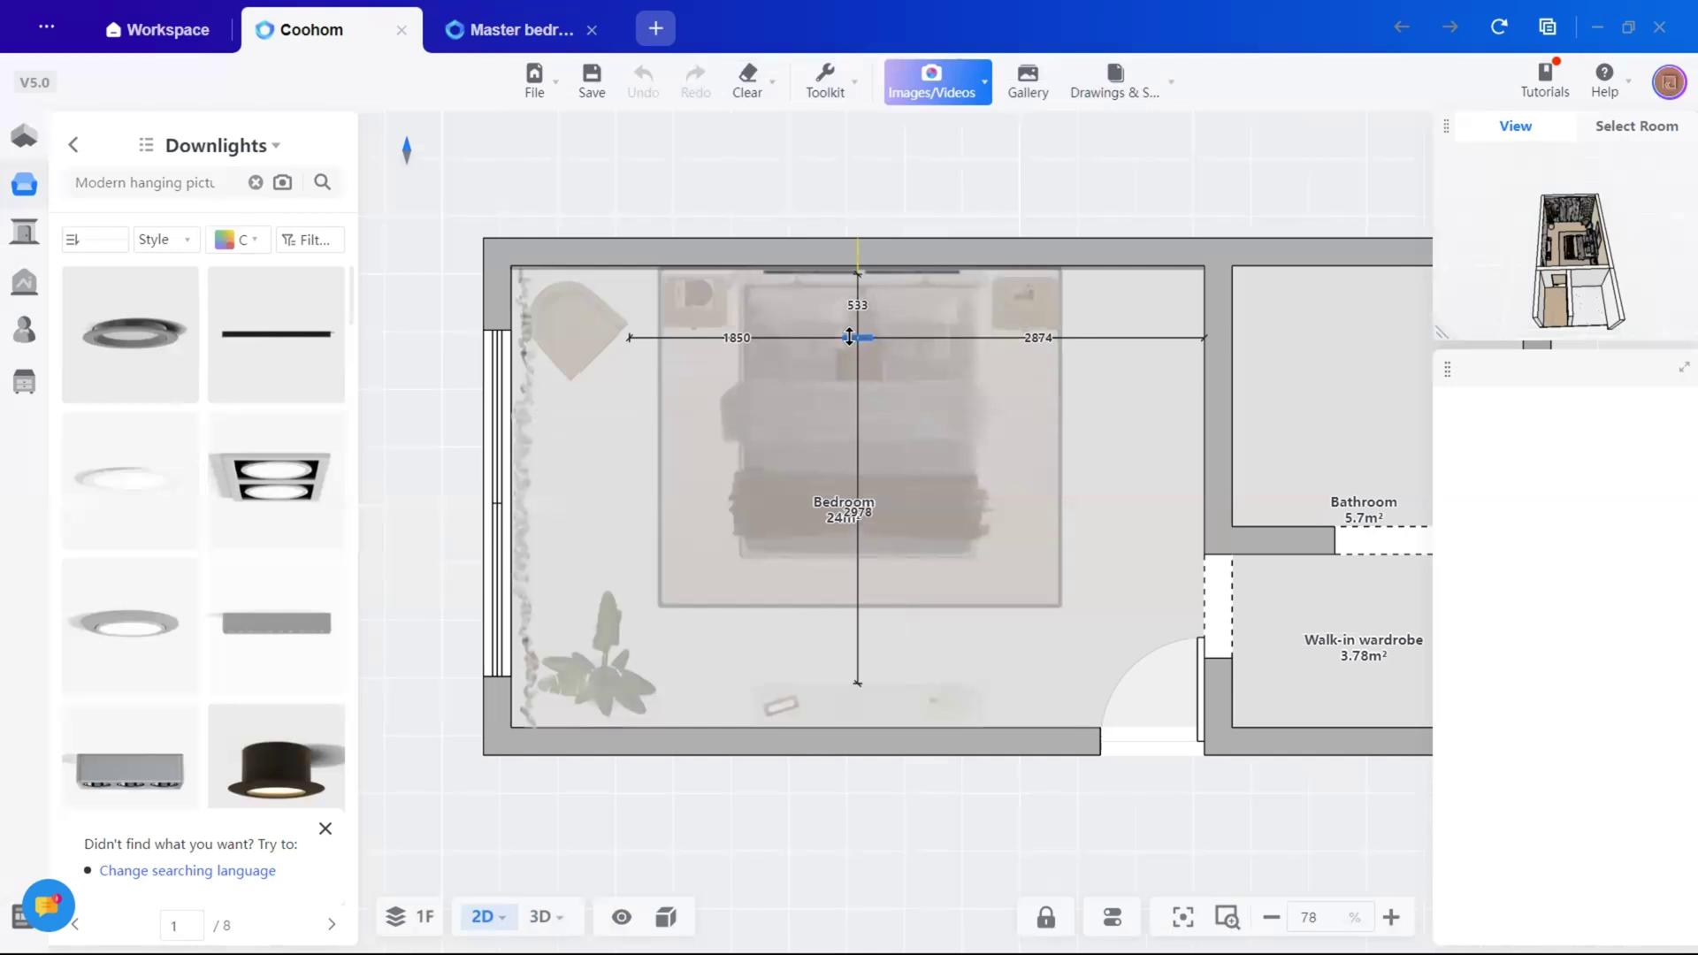
{"action": "left_click", "coordinate": [849, 337]}
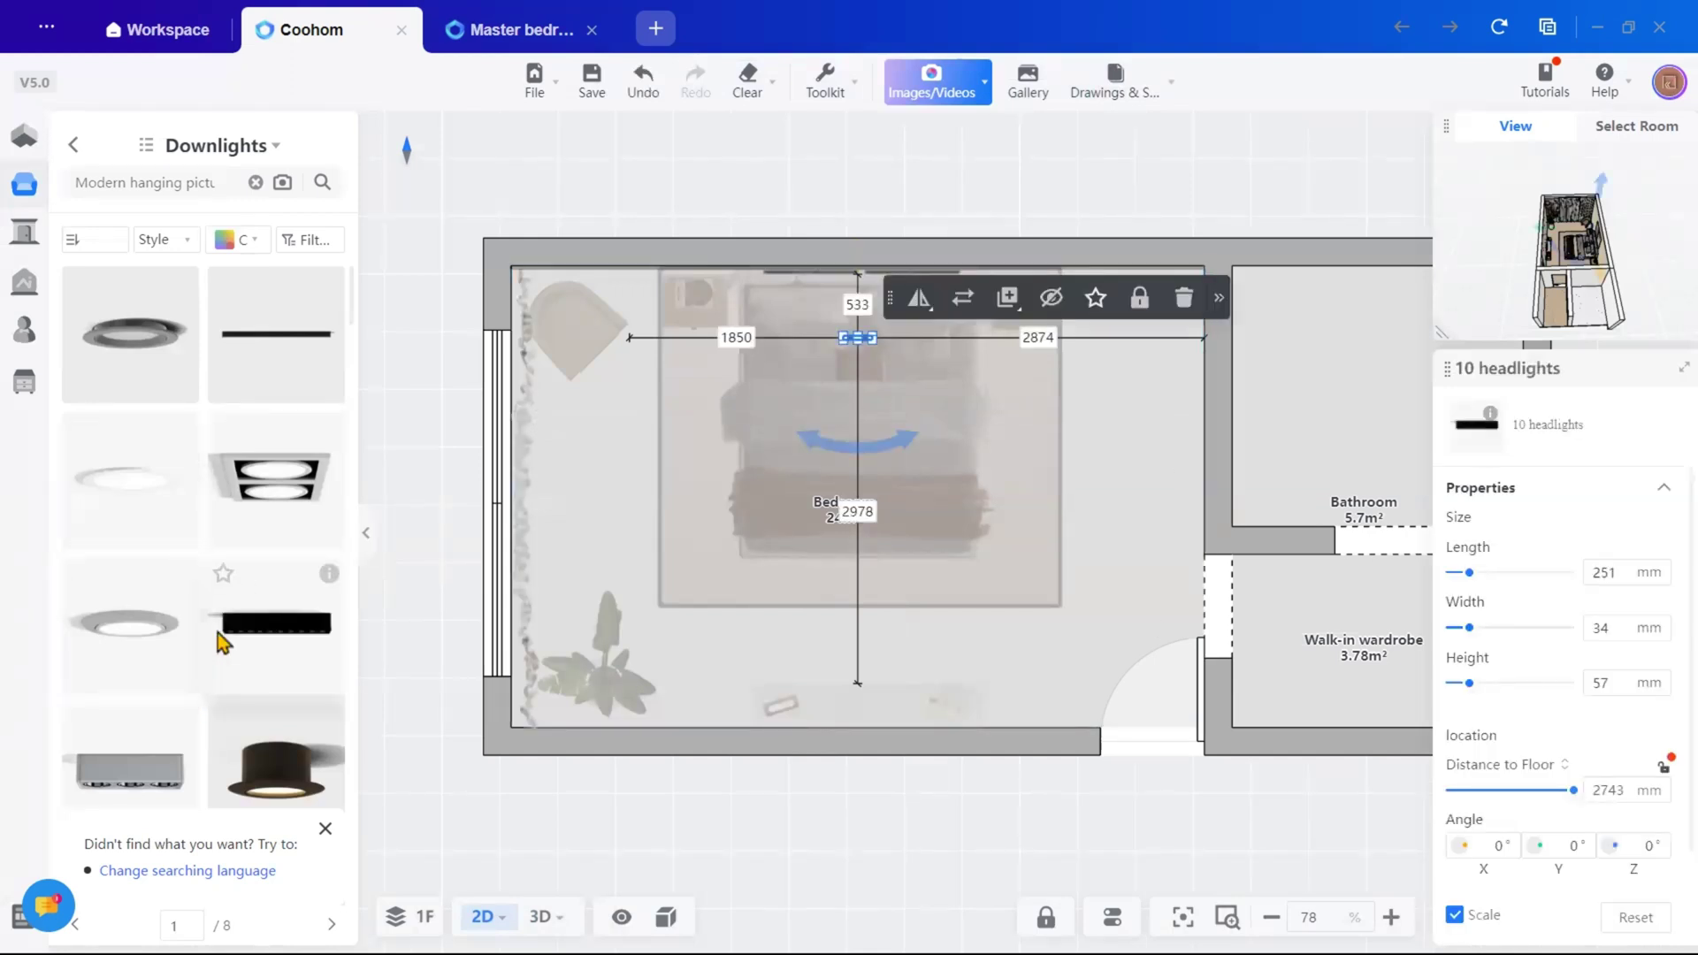
Add a hat-shaped downlight left of the bed and a spotlight to its right
{"action": "scroll", "coordinate": [222, 643], "scroll_direction": "down", "scroll_amount": 3}
{"action": "left_click", "coordinate": [278, 518]}
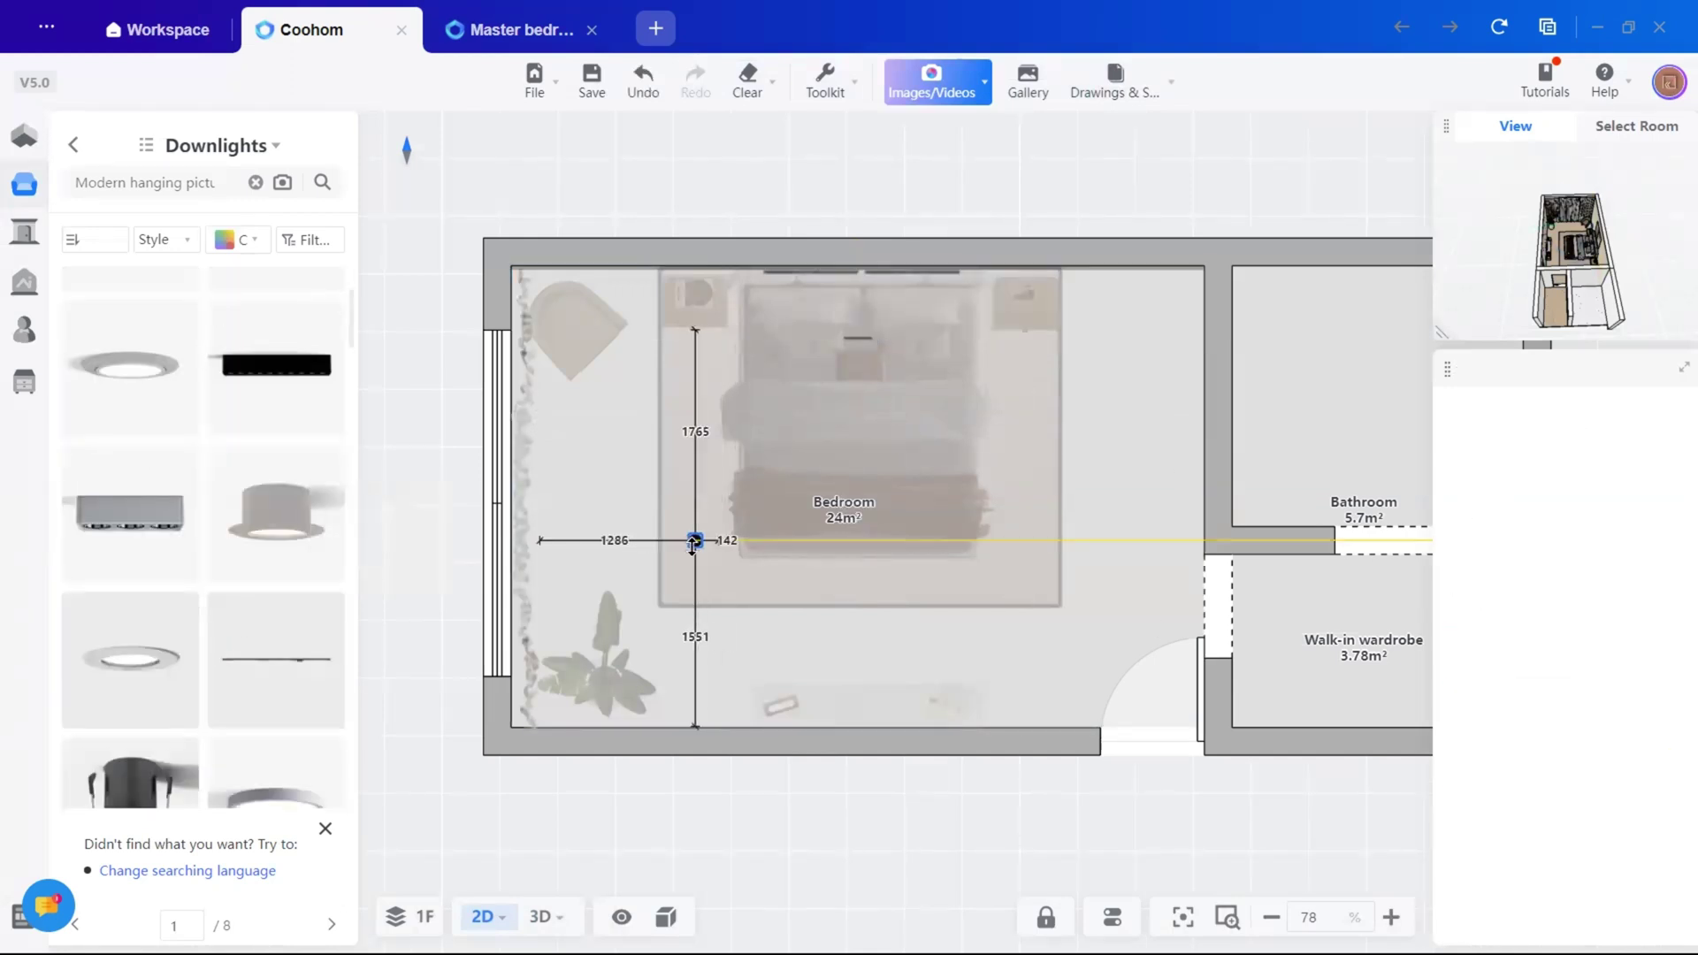
{"action": "left_click", "coordinate": [690, 541]}
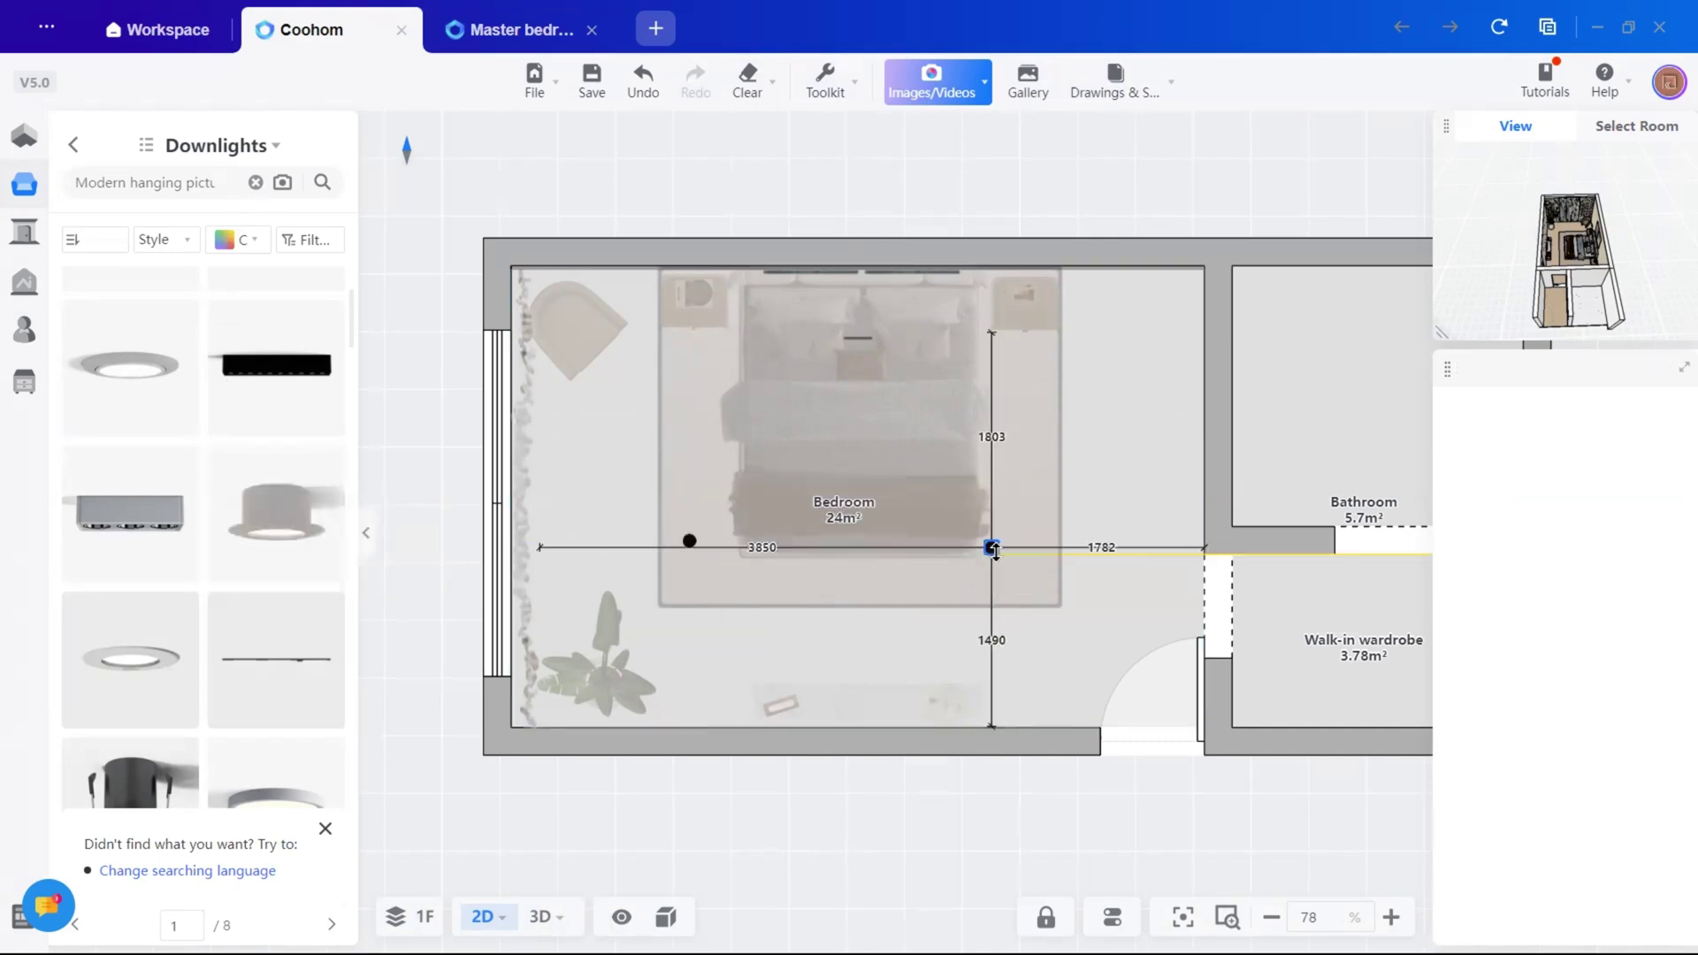
{"action": "left_click", "coordinate": [1028, 540]}
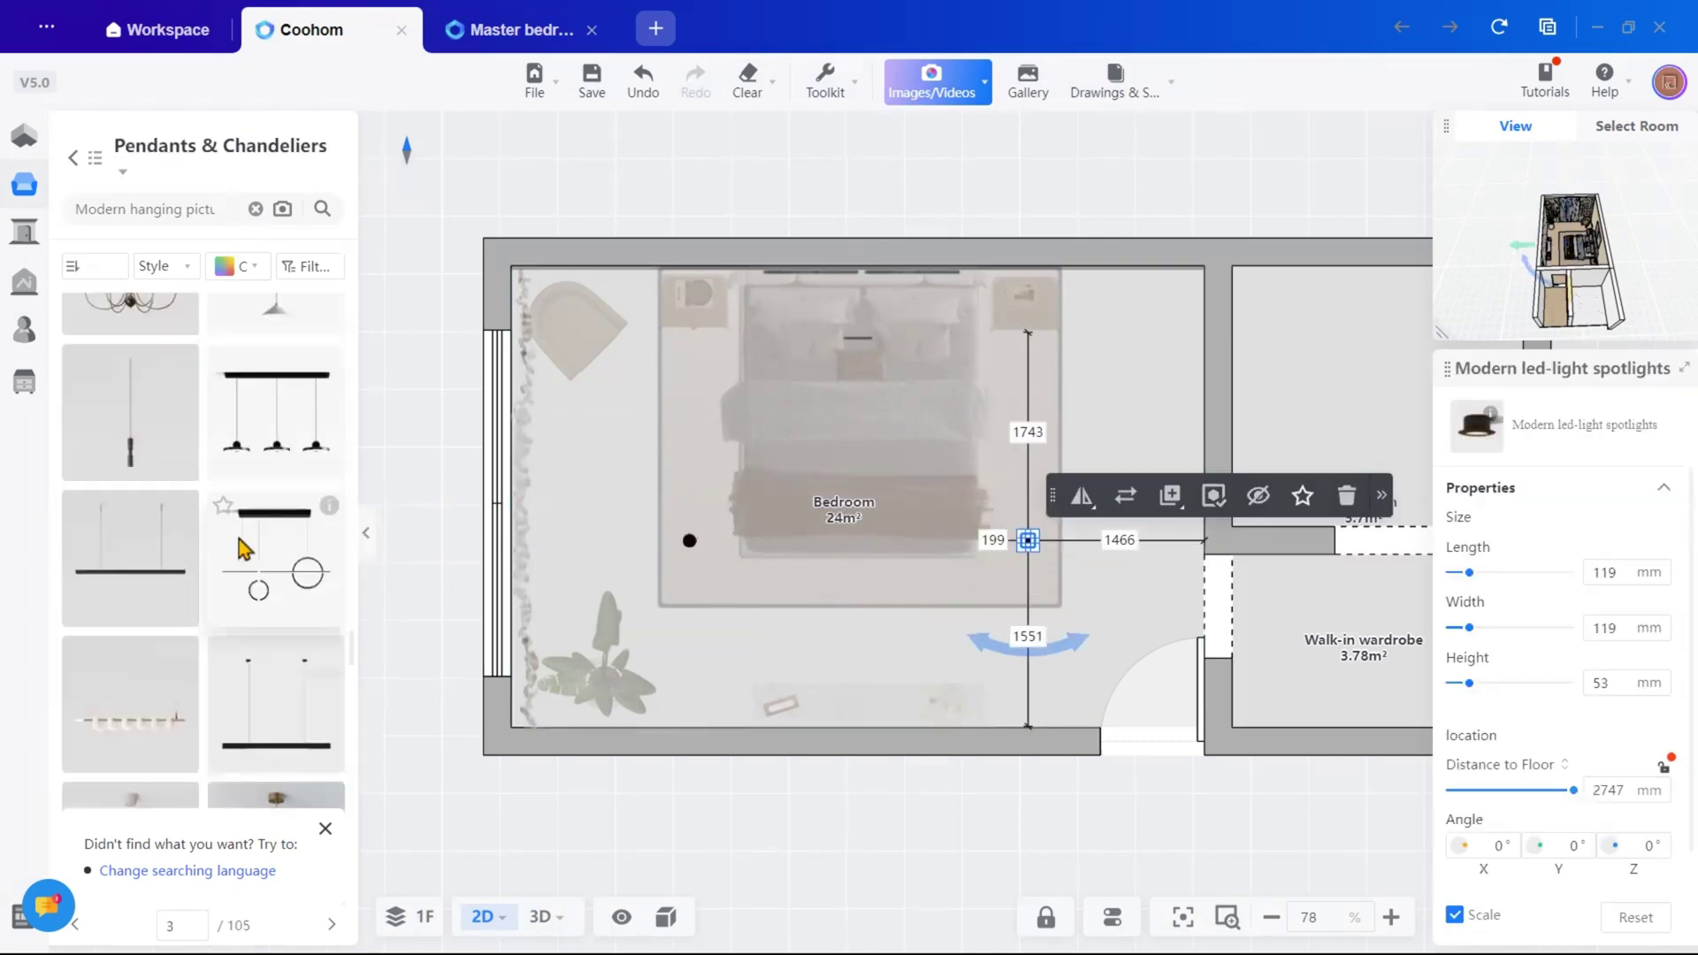
Place Modern Cylinder Pendant lights beside the bed
{"action": "left_click", "coordinate": [132, 458]}
{"action": "left_click", "coordinate": [691, 311]}
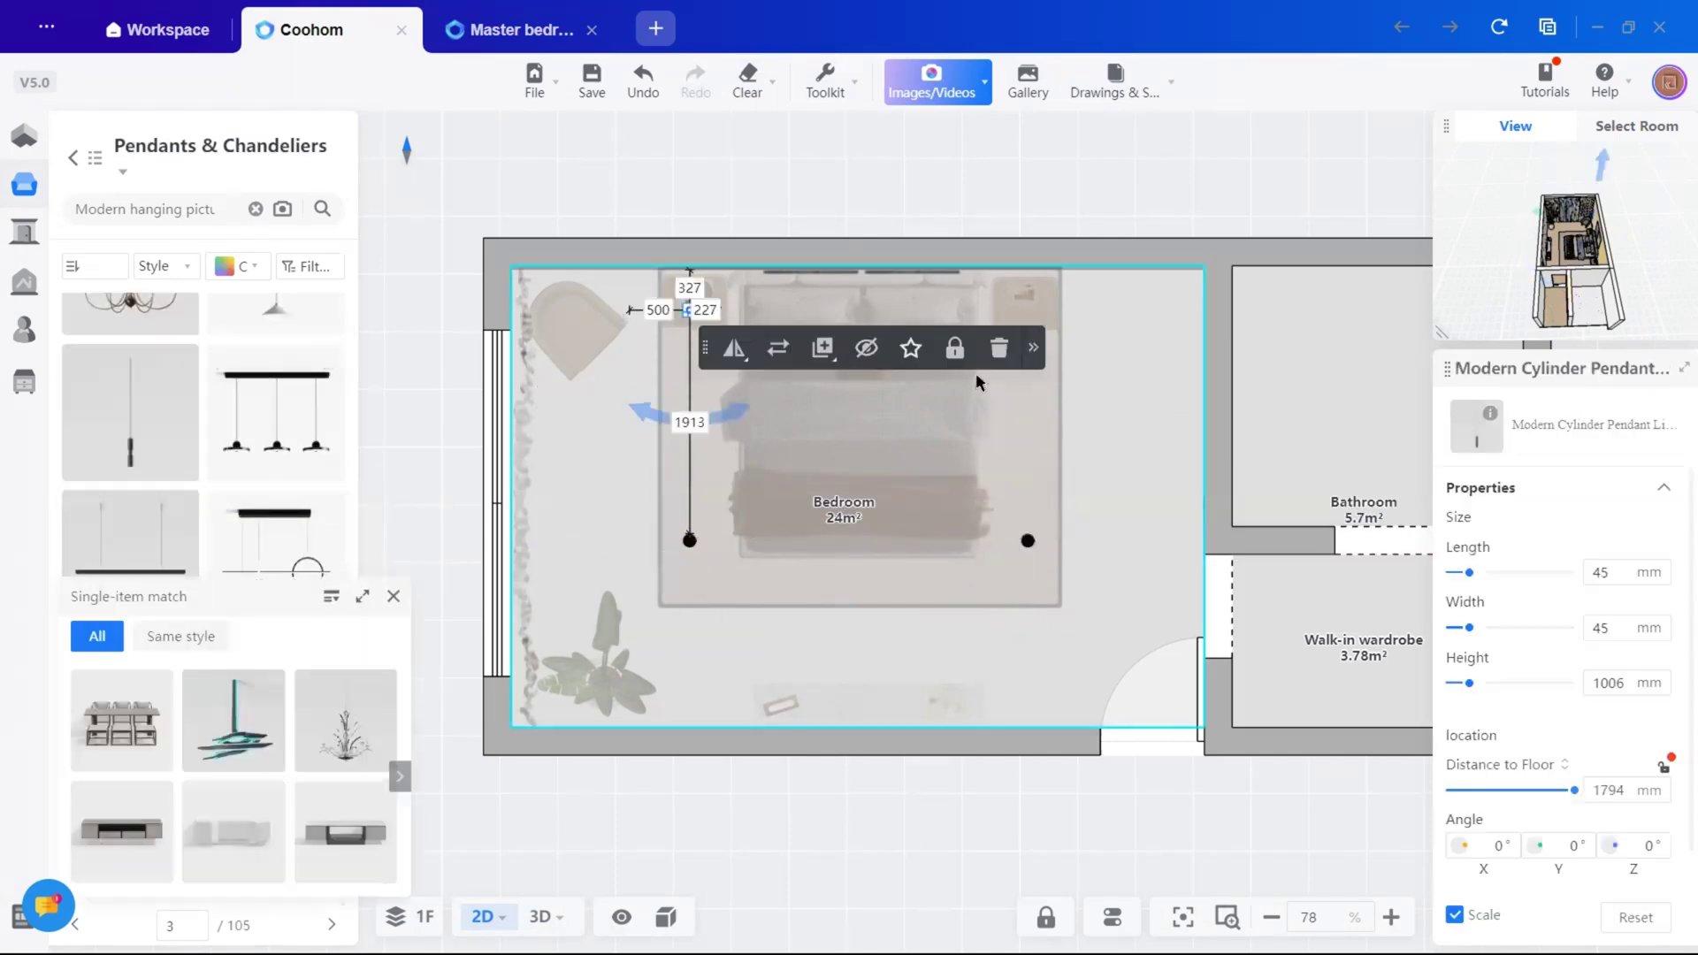
{"action": "left_click", "coordinate": [155, 416]}
Check the lit bedroom in 3D, then switch to the other bedroom design tab
{"action": "left_click", "coordinate": [540, 916]}
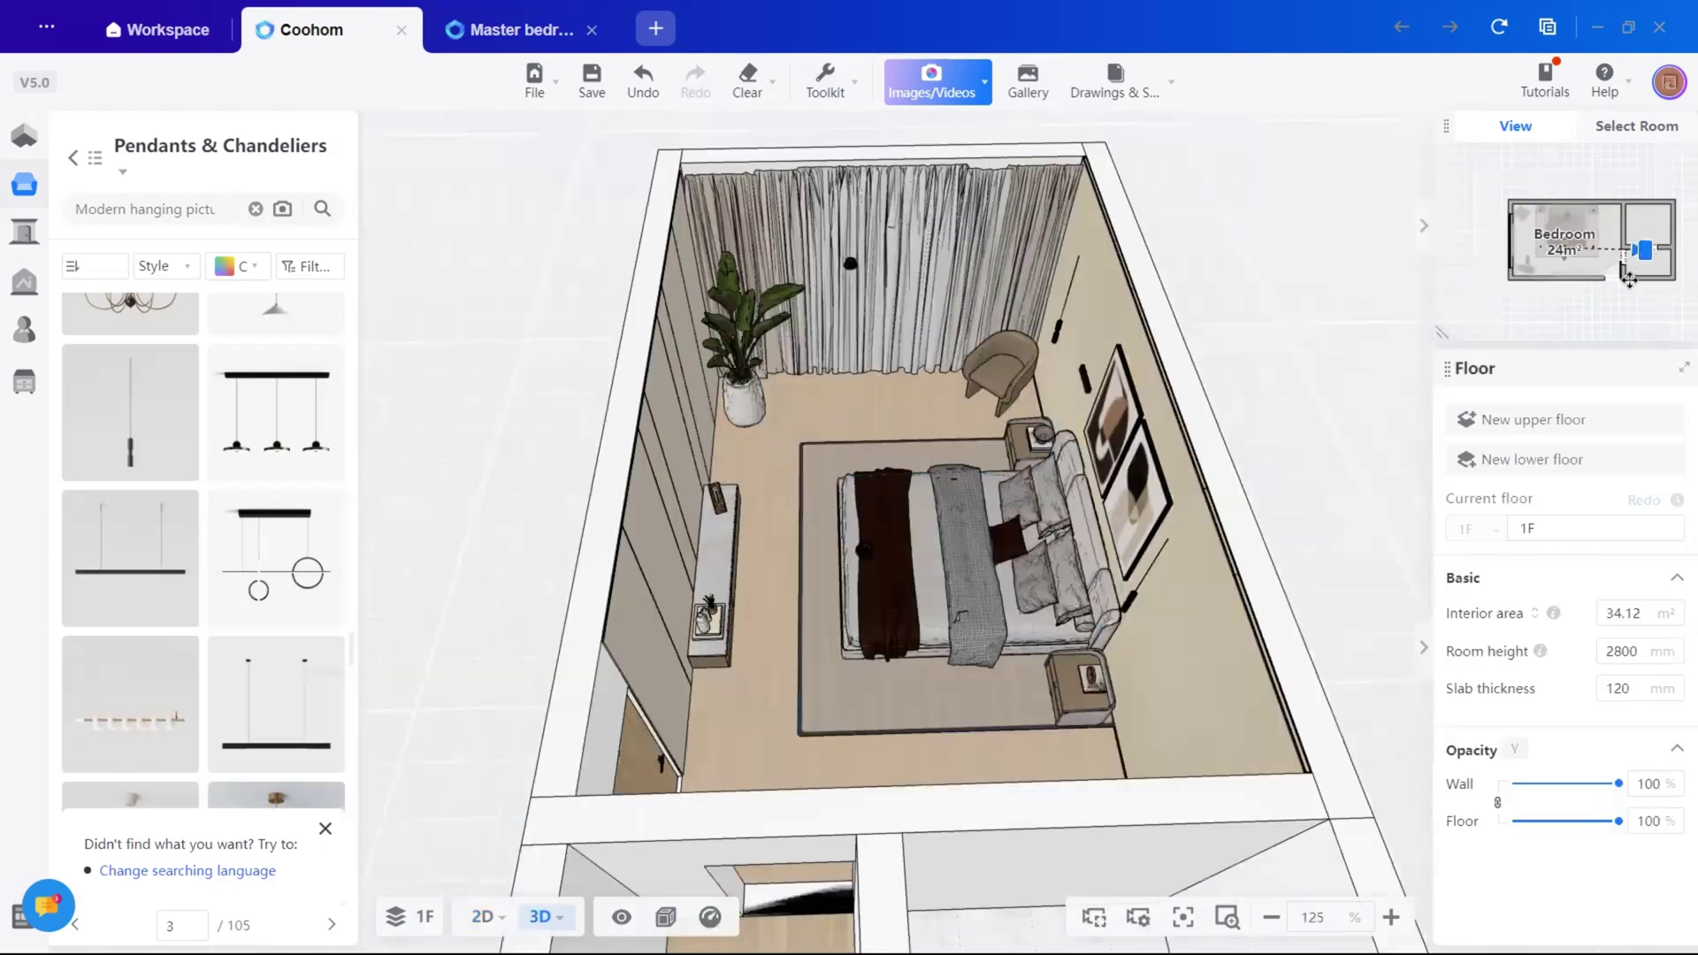
{"action": "mouse_move", "coordinate": [1642, 247]}
{"action": "left_mouse_down"}
{"action": "mouse_move", "coordinate": [1546, 291]}
{"action": "mouse_move", "coordinate": [1589, 279]}
{"action": "left_mouse_up"}
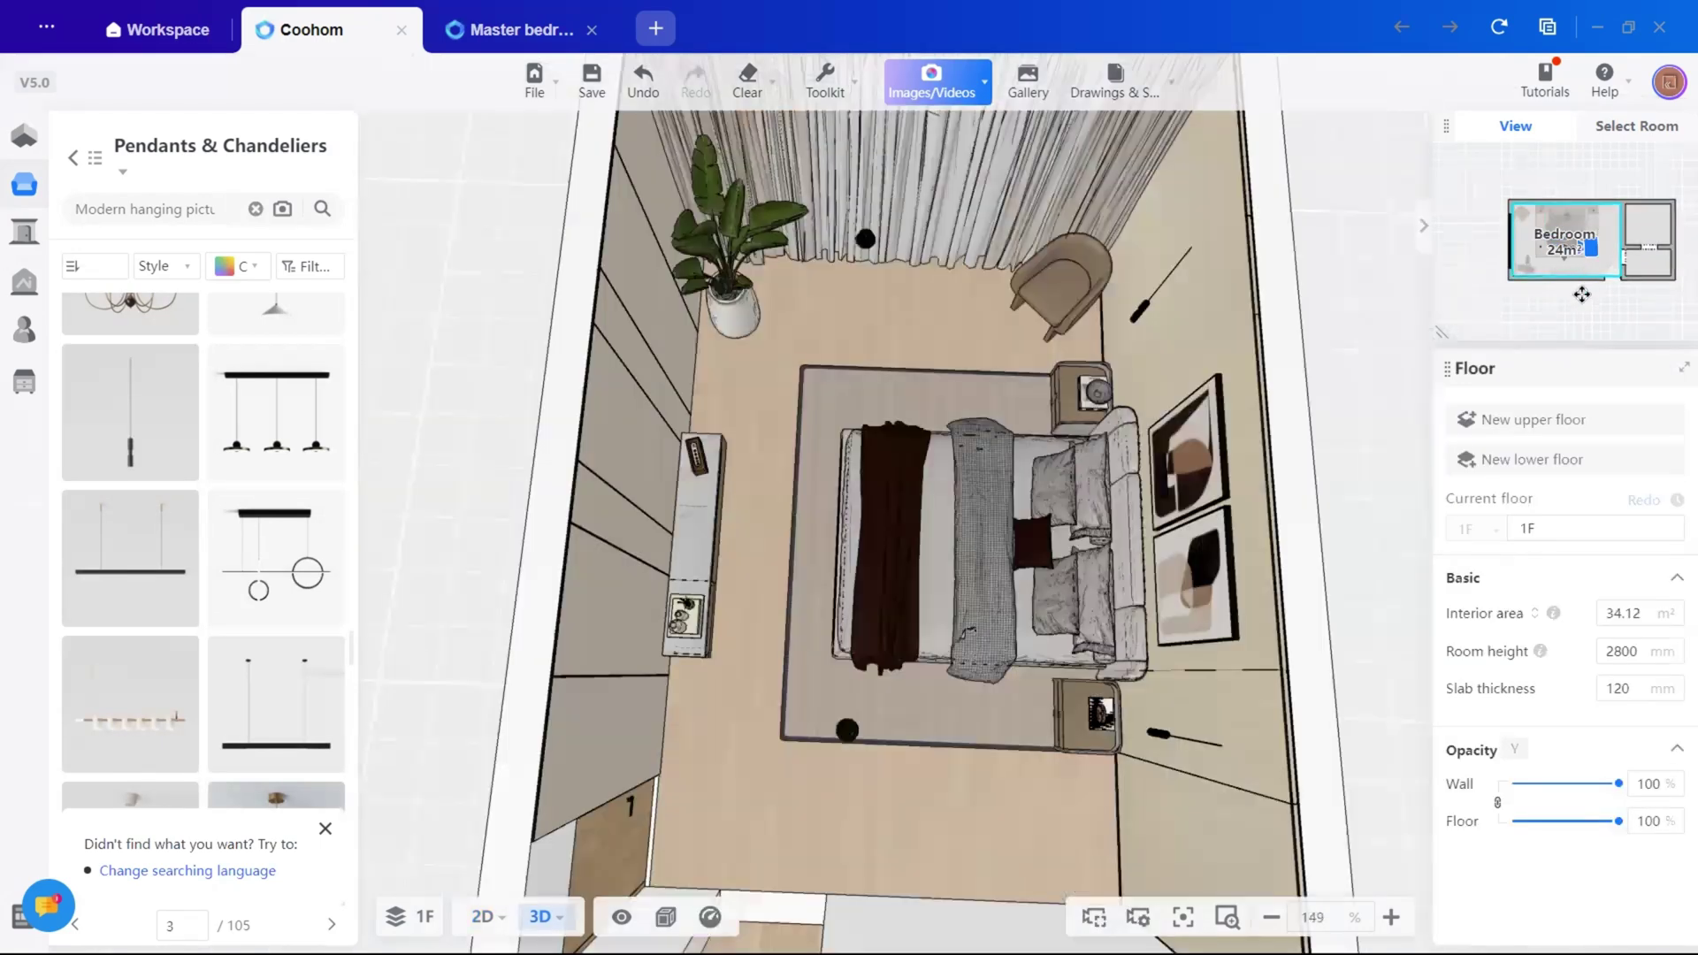
{"action": "left_click", "coordinate": [522, 29]}
Configure a 4K UHD Wilderness perspective render from the Bedroom smart angle, turning the camera back to show curtains and bed
{"action": "left_click", "coordinate": [985, 85]}
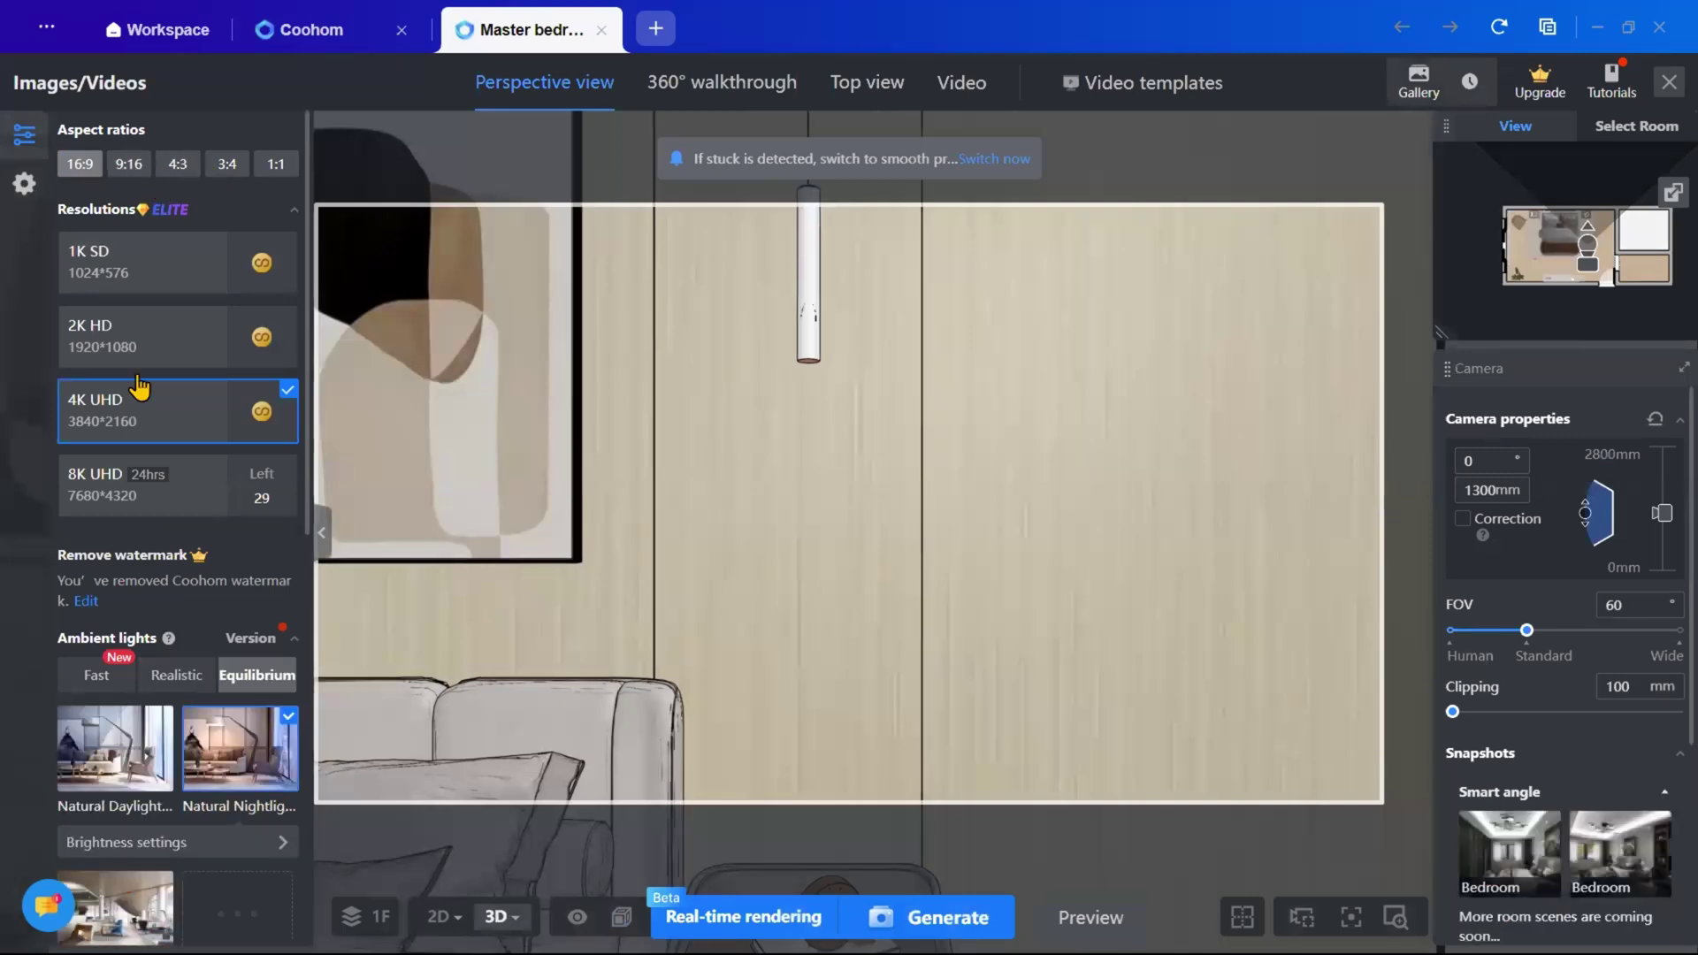
{"action": "scroll", "coordinate": [124, 442], "scroll_direction": "down", "scroll_amount": 3}
{"action": "scroll", "coordinate": [198, 625], "scroll_direction": "down", "scroll_amount": 6}
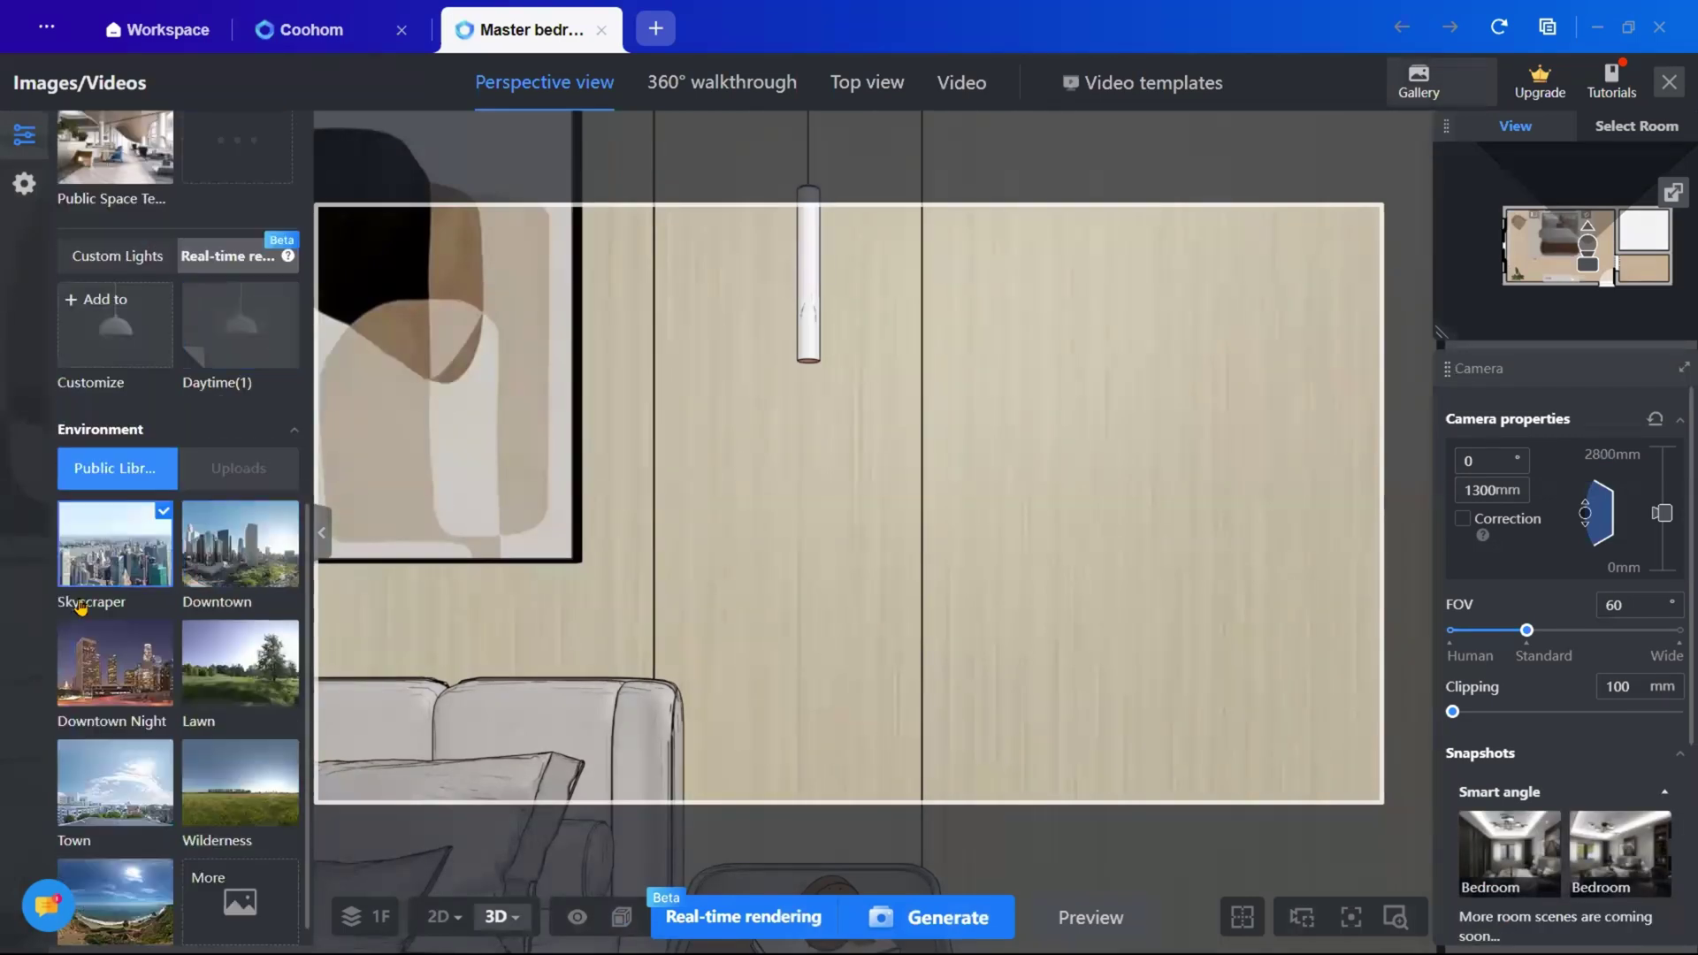
{"action": "scroll", "coordinate": [1541, 785], "scroll_direction": "down", "scroll_amount": 3}
{"action": "left_click", "coordinate": [1509, 595]}
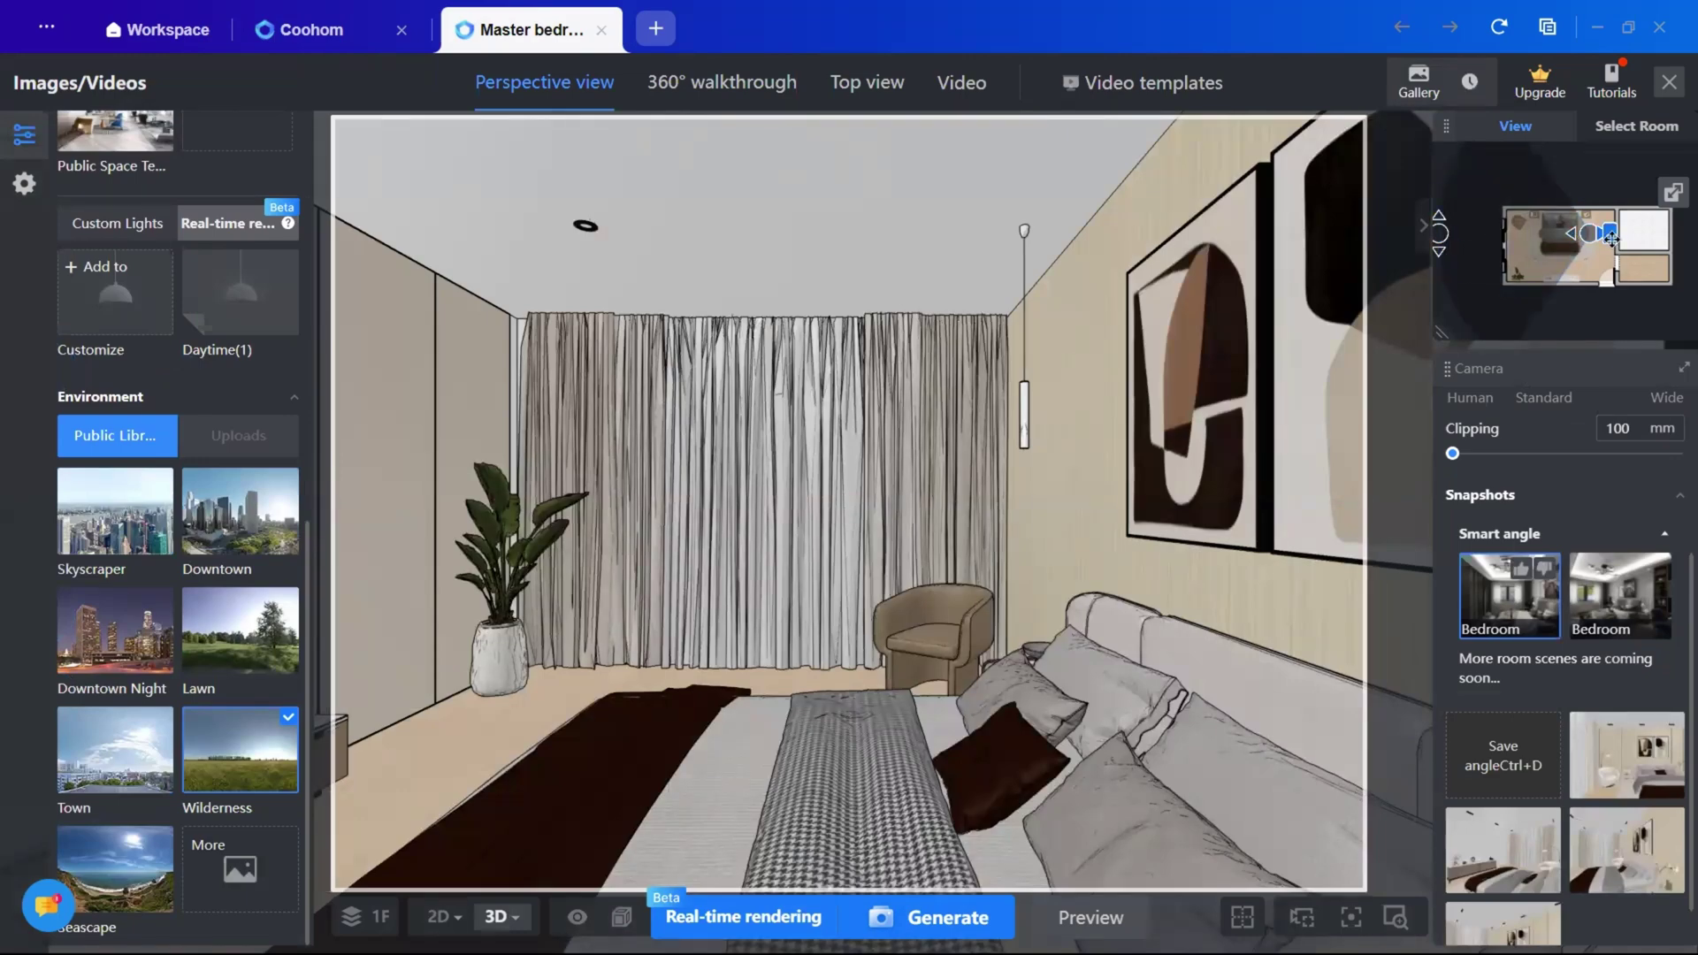
{"action": "mouse_move", "coordinate": [1610, 237]}
{"action": "left_mouse_down"}
{"action": "mouse_move", "coordinate": [1447, 238]}
{"action": "mouse_move", "coordinate": [1457, 180]}
{"action": "left_mouse_up"}
{"action": "mouse_move", "coordinate": [1608, 256]}
{"action": "left_mouse_down"}
{"action": "mouse_move", "coordinate": [1517, 234]}
{"action": "mouse_move", "coordinate": [1538, 236]}
{"action": "left_mouse_up"}
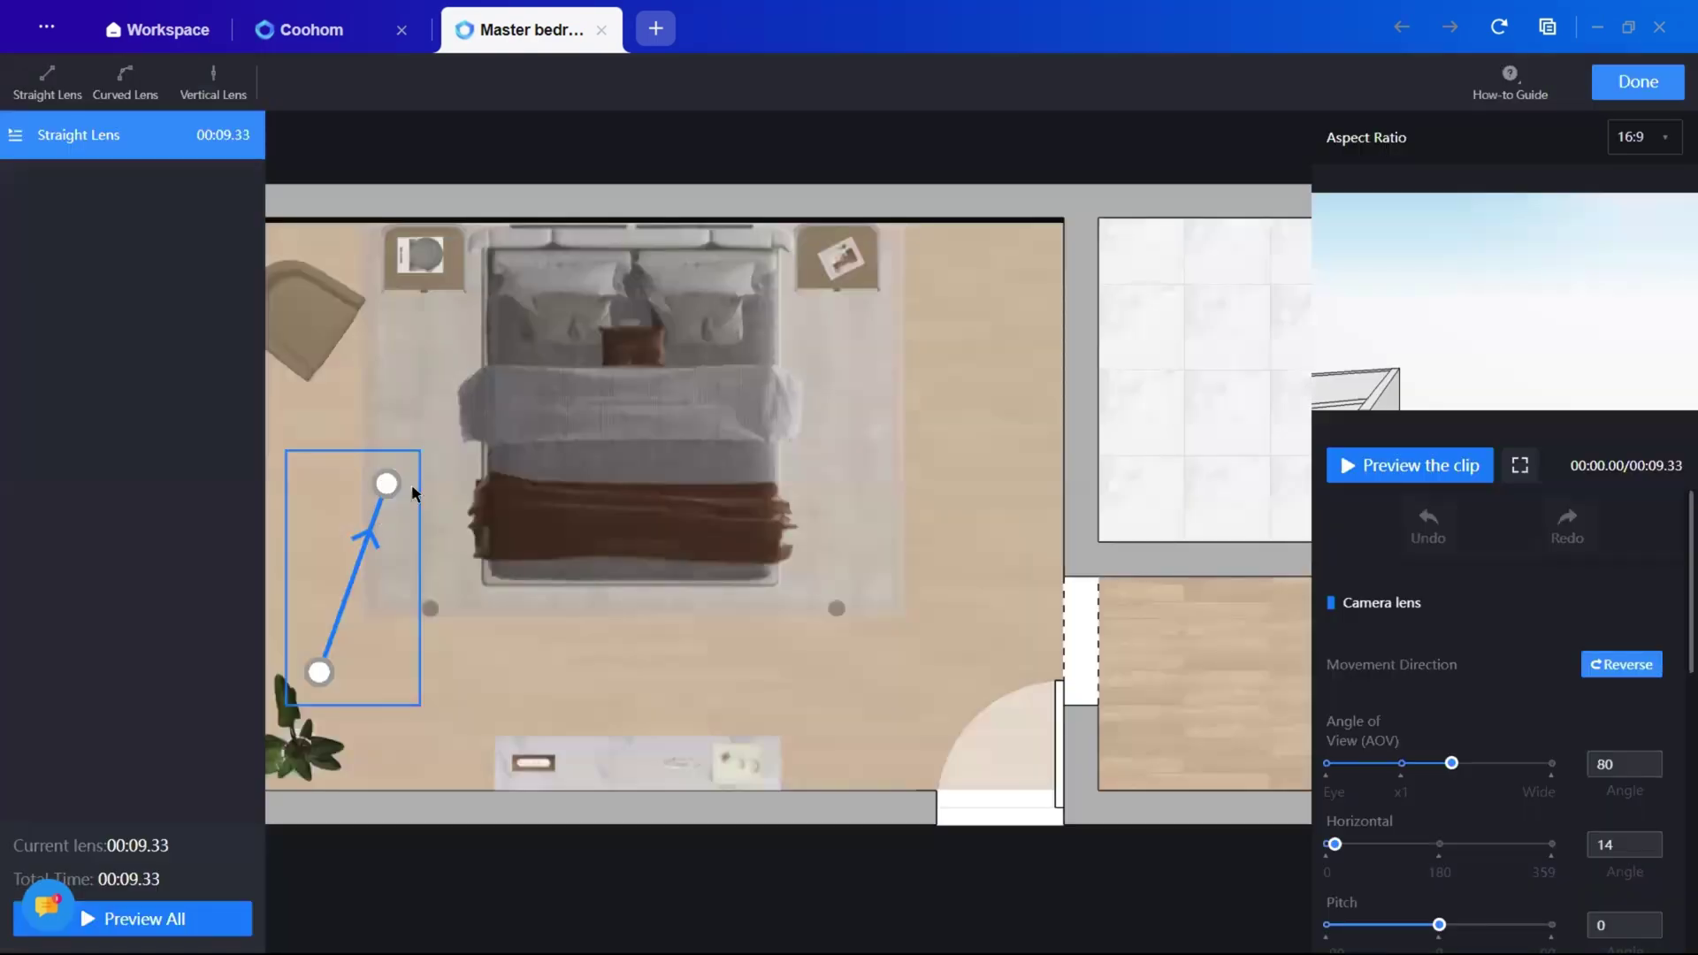
Adjust the Straight Lens camera path's end point and preview the bedroom clip
{"action": "left_click_drag", "start_coordinate": [386, 484], "coordinate": [582, 624]}
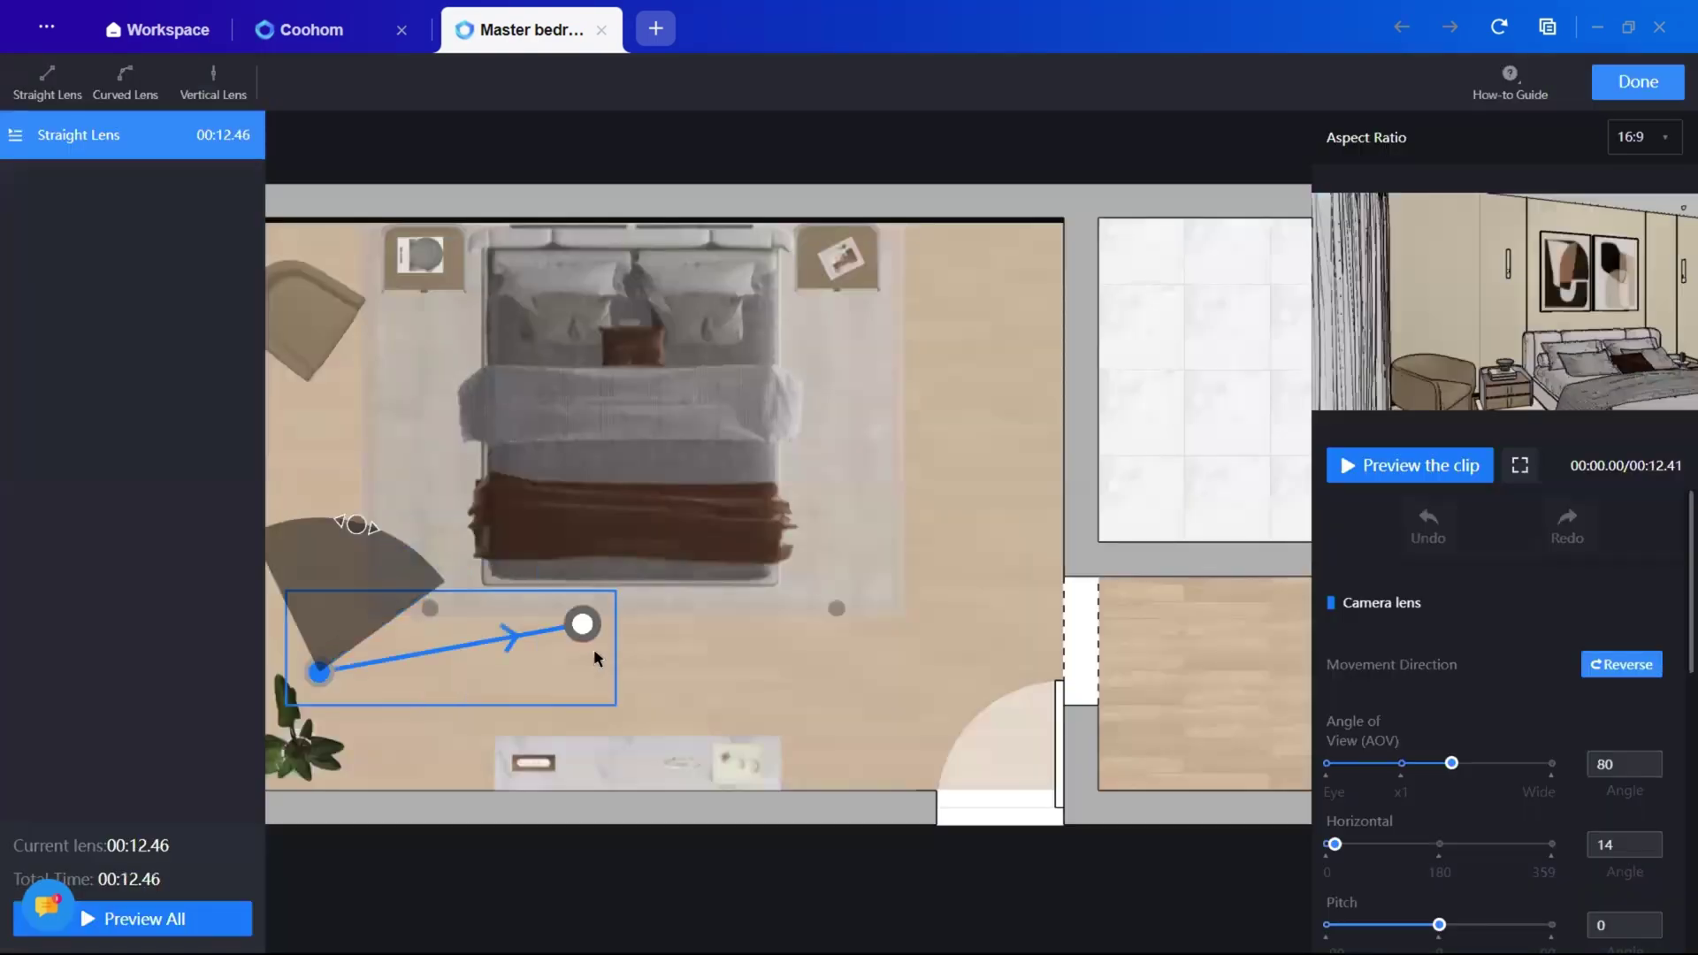
{"action": "left_click_drag", "start_coordinate": [672, 672], "coordinate": [454, 606]}
{"action": "left_click", "coordinate": [1410, 465]}
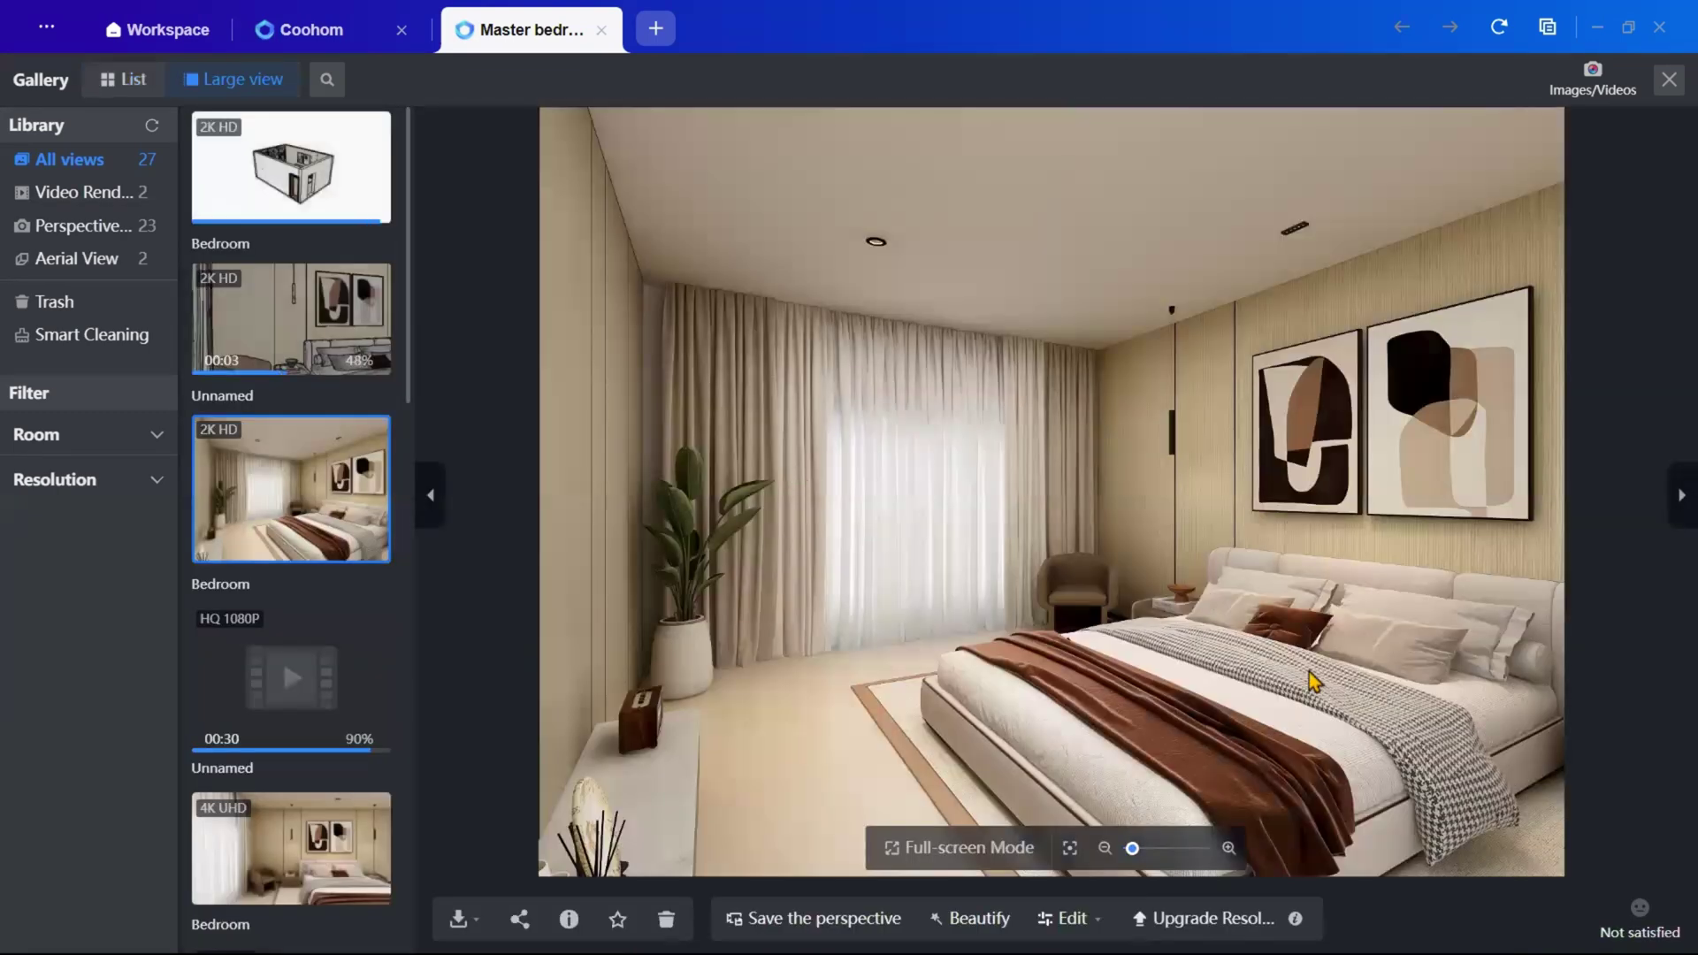
Scroll the Gallery thumbnails and open the 4K UHD Bedroom render instead of the 2K HD one
{"action": "scroll", "coordinate": [281, 654], "scroll_direction": "down", "scroll_amount": 3}
{"action": "left_click", "coordinate": [291, 590]}
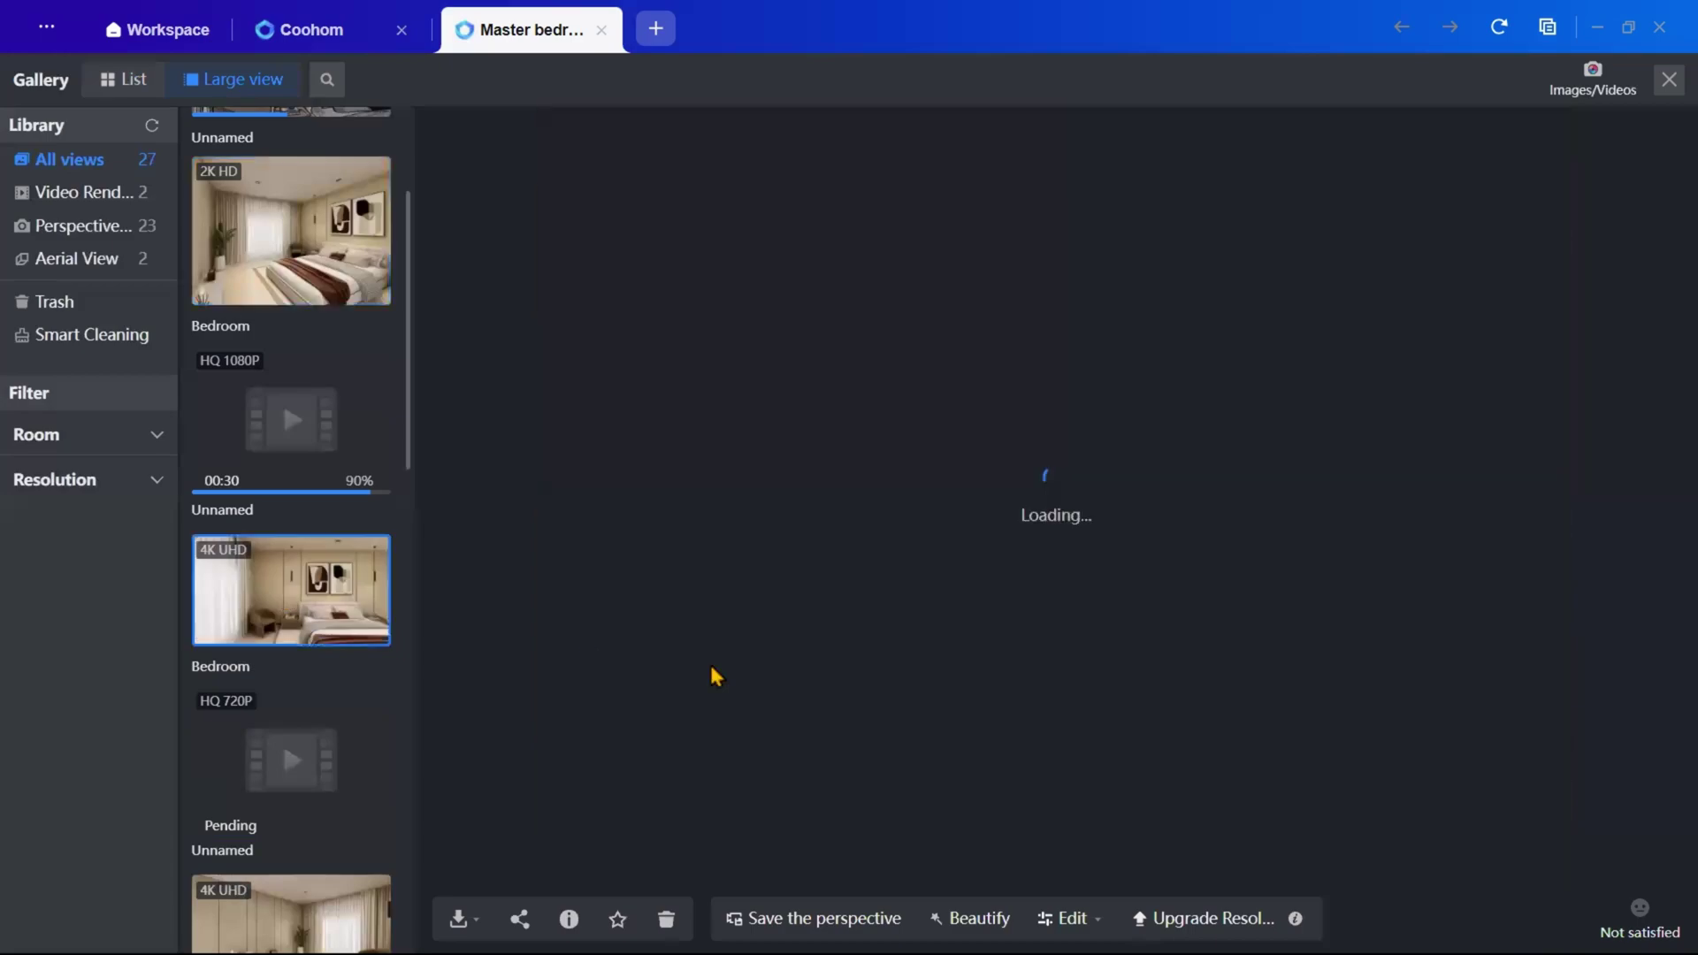